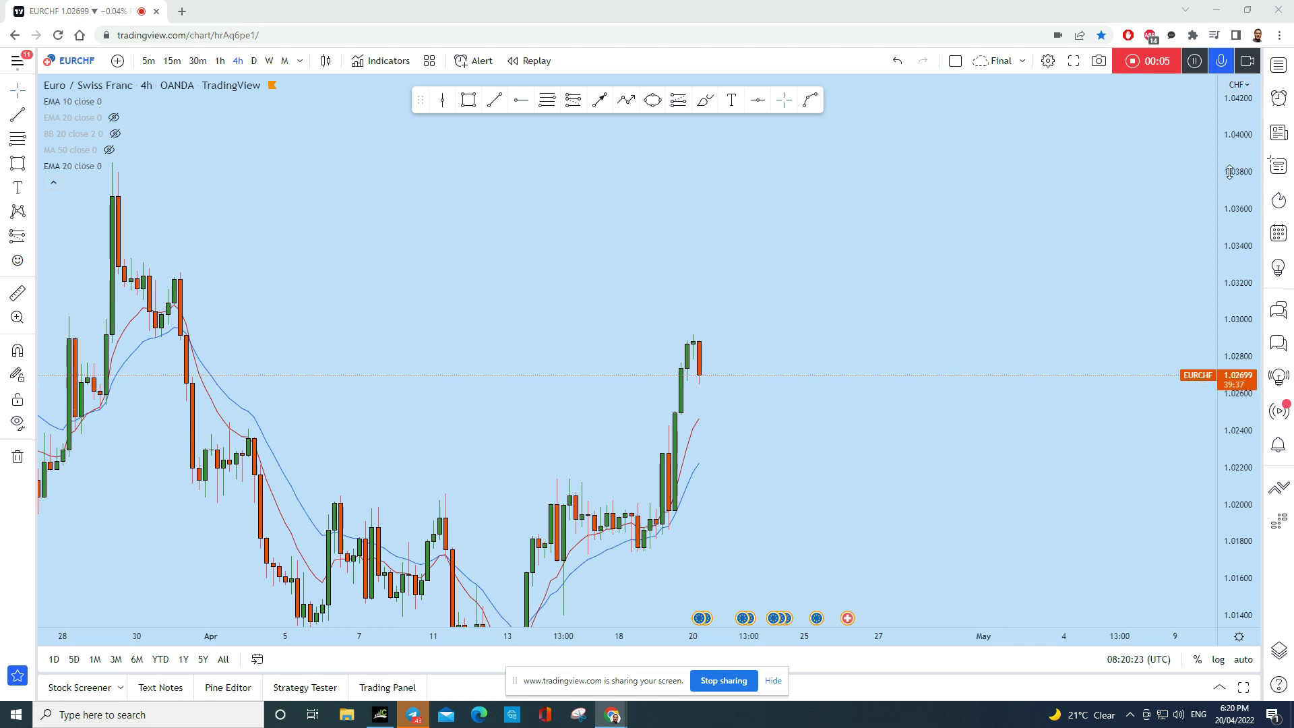
Switch the watchlist to the Orange list, pan the chart, then close the watchlist panel
left_click(1281, 70)
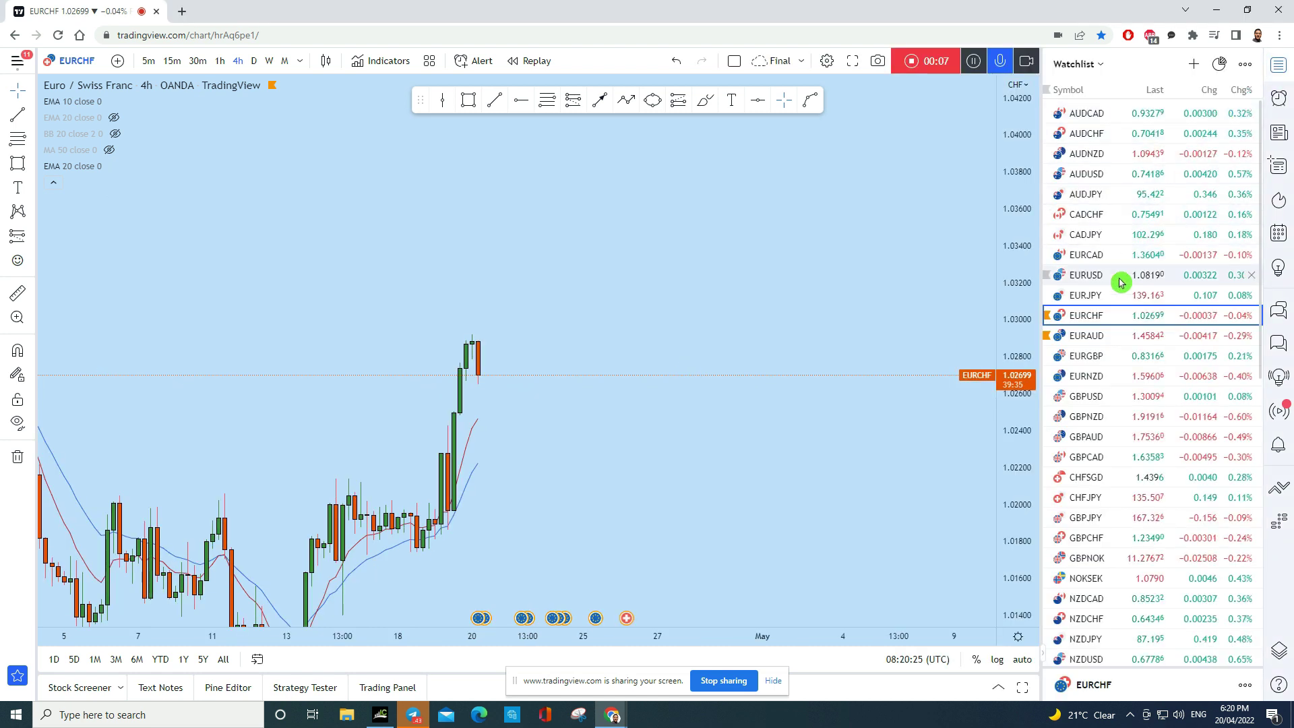
left_click(1107, 63)
left_click(1117, 166)
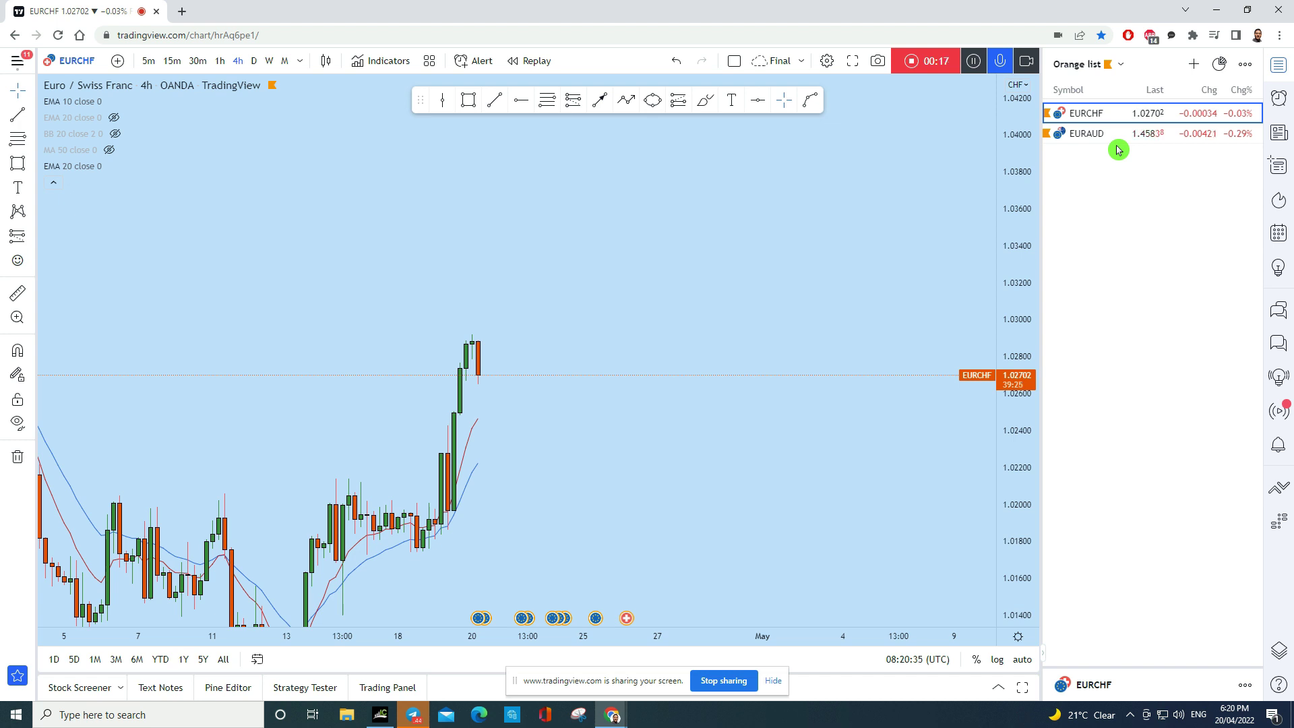
left_click_drag(661, 330, 872, 307)
left_click(1279, 70)
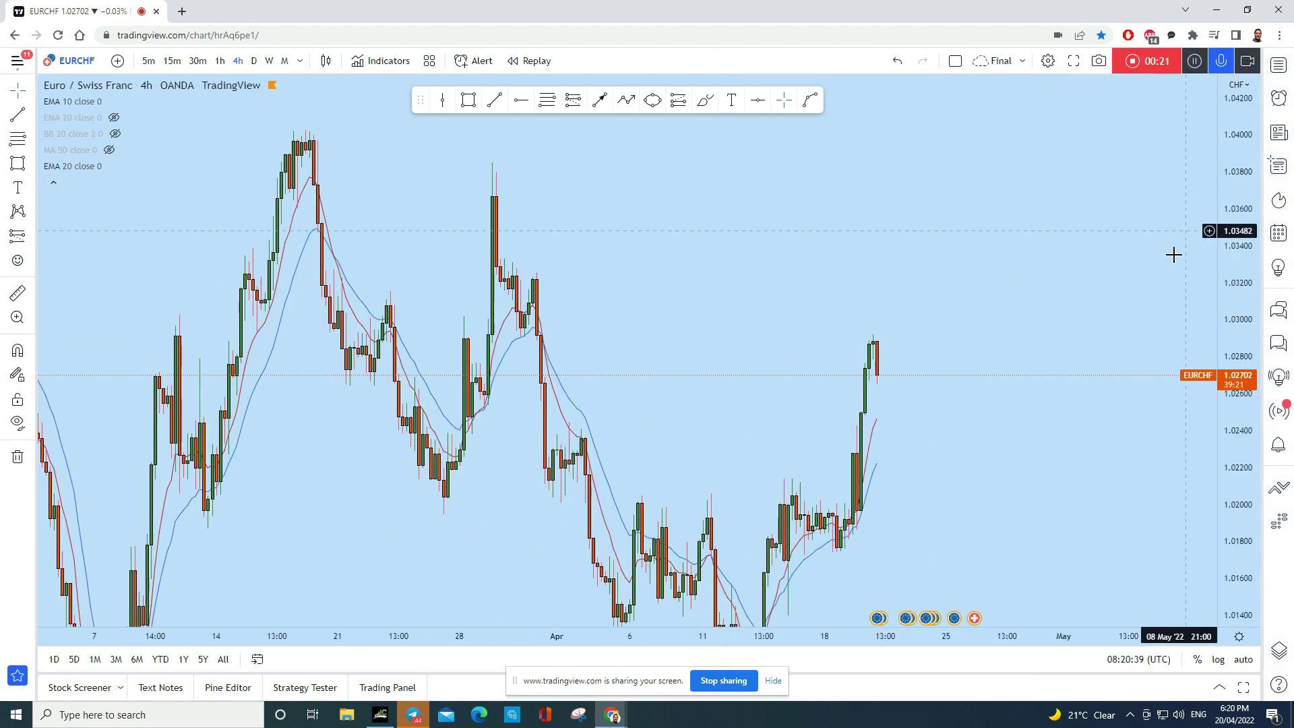
Put EURCHF on monthly candles zoomed to show 2018 through 2022, ready with the Rectangle tool
left_click(285, 61)
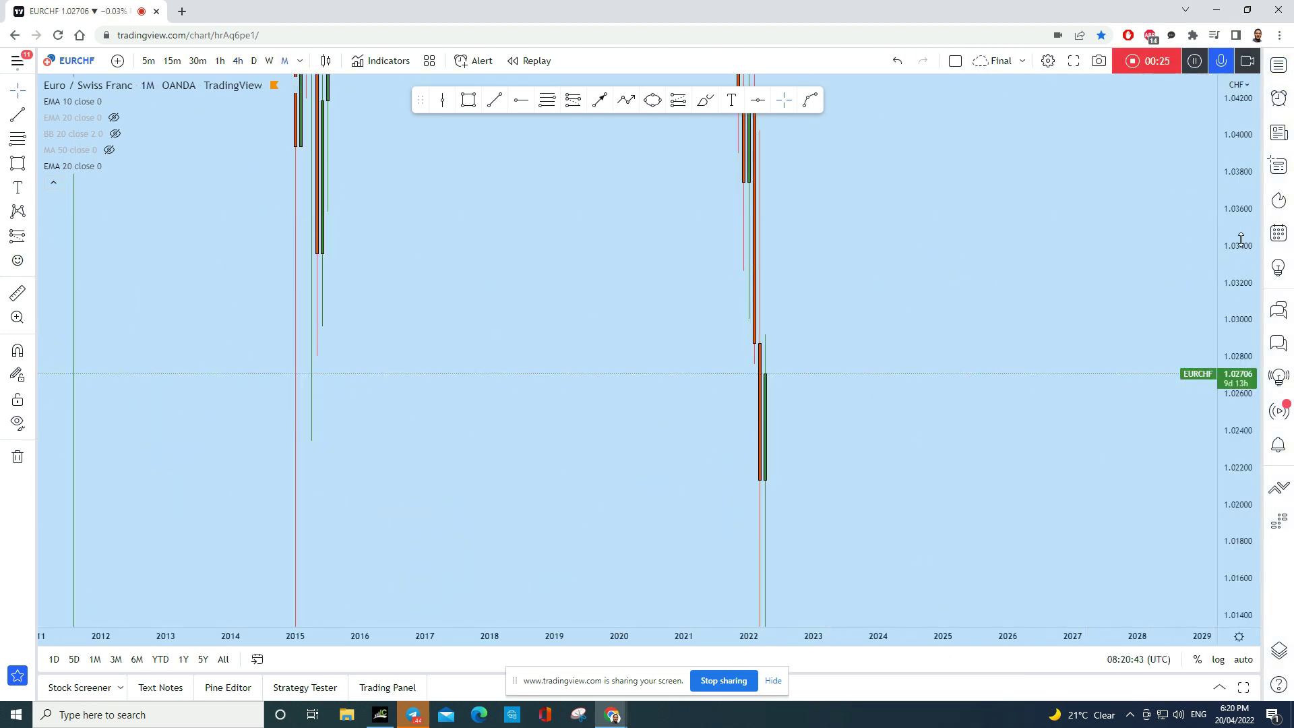
scroll(981, 524, "up", 1)
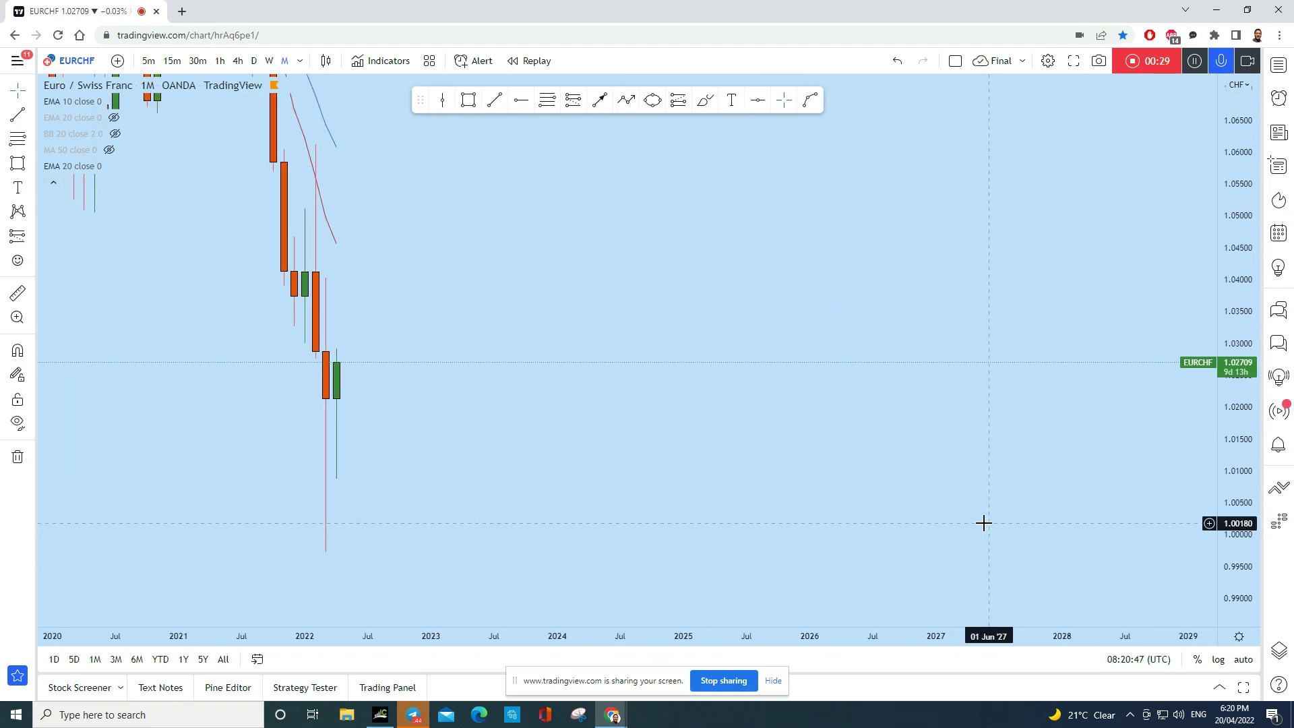
scroll(985, 512, "down", 2)
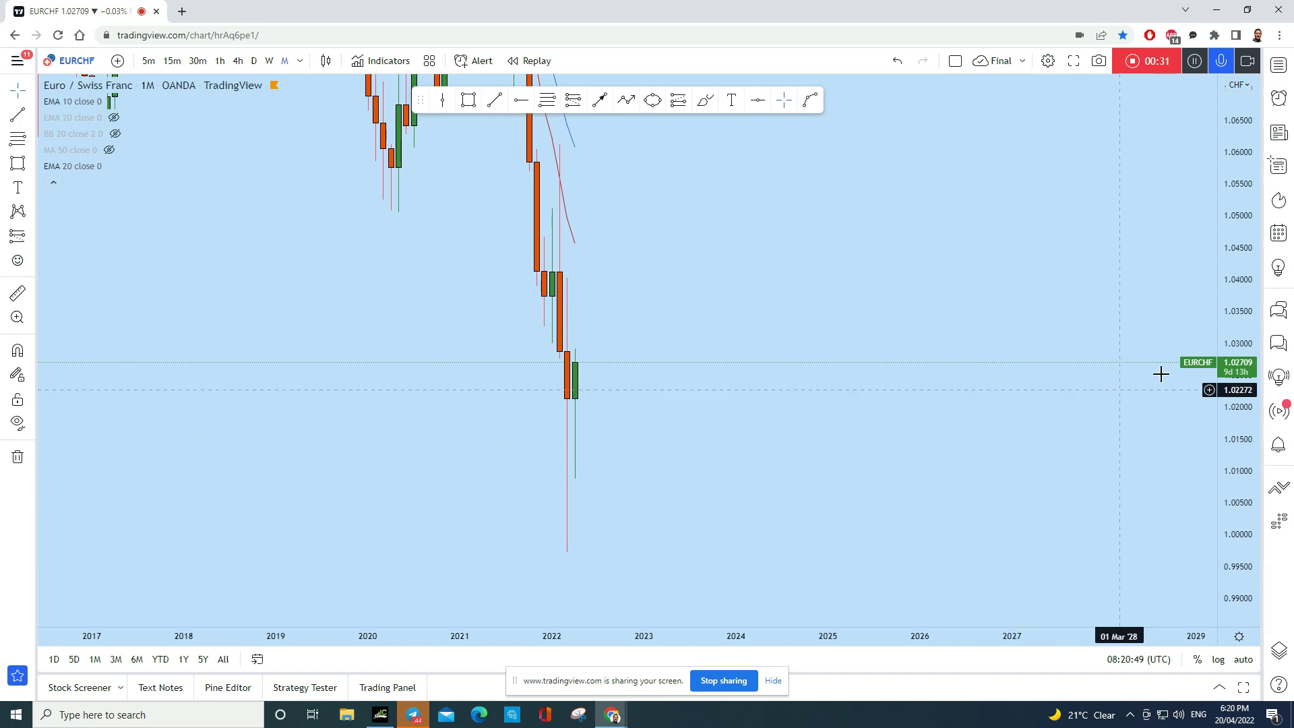
left_click_drag(1247, 291, 1204, 424)
scroll(1011, 420, "up", 2)
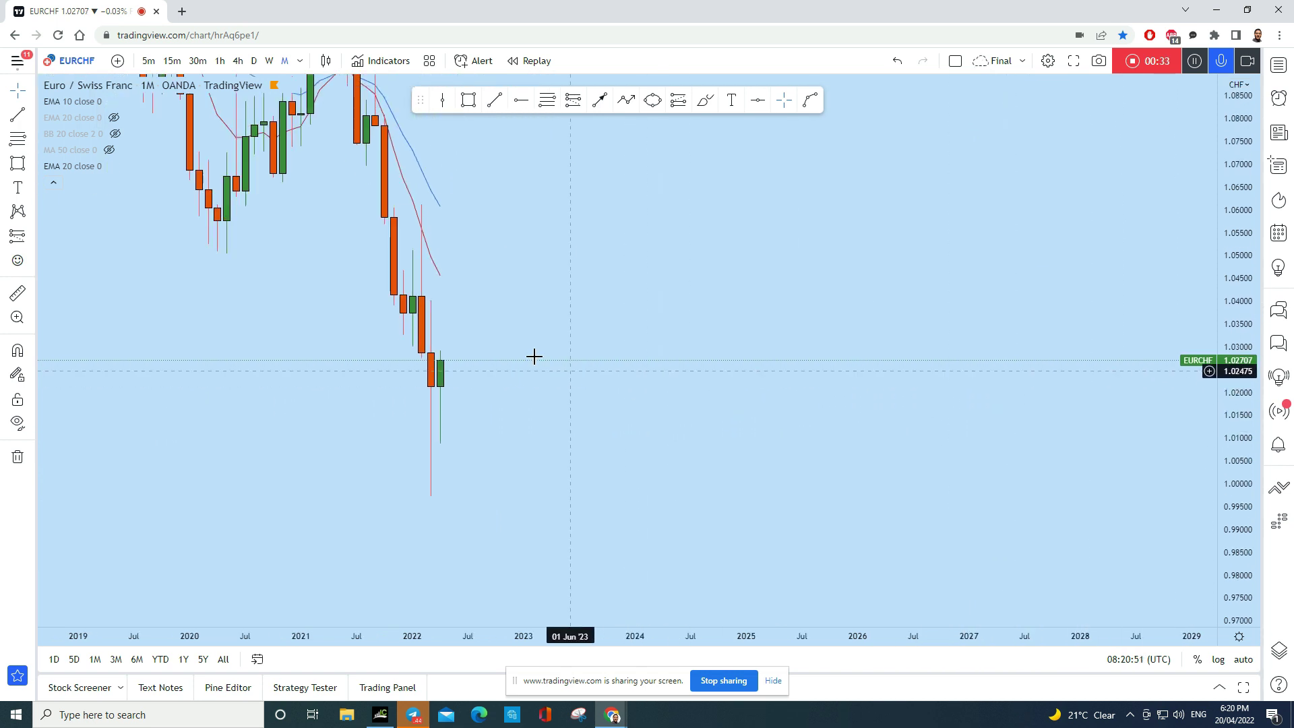
left_click_drag(624, 243, 762, 240)
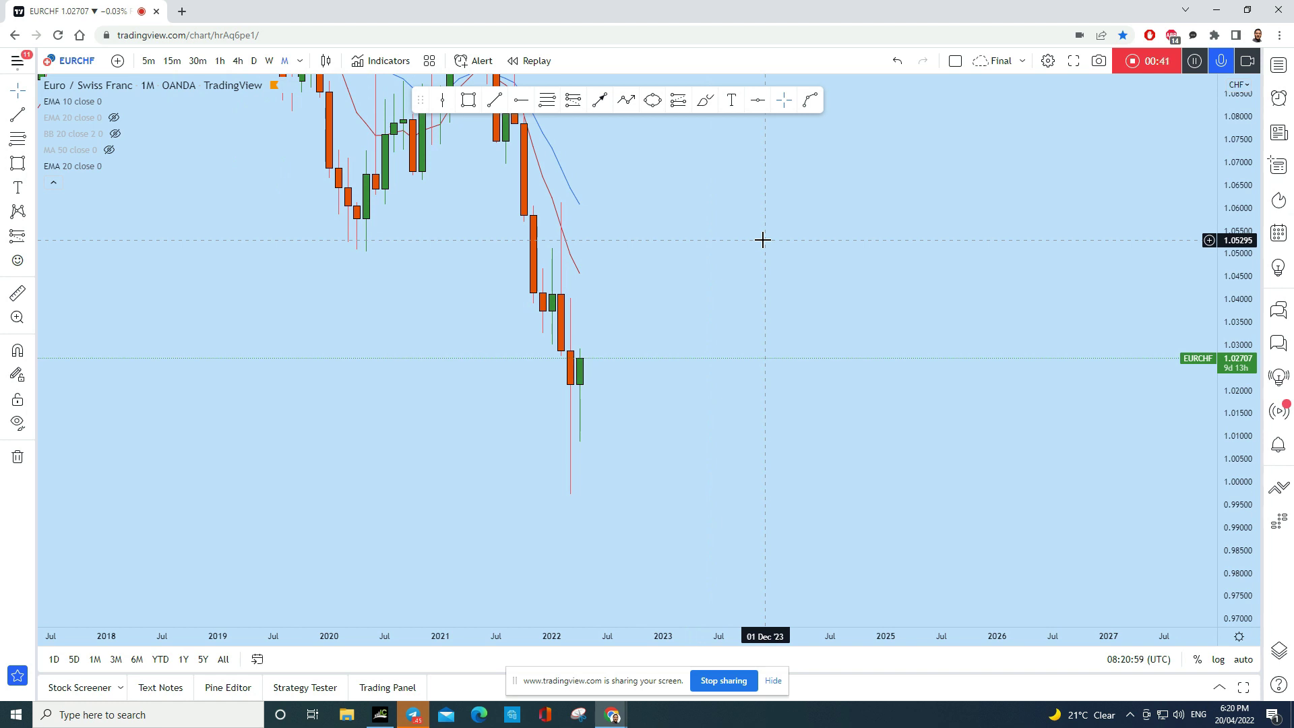
left_click(504, 107)
left_click(474, 107)
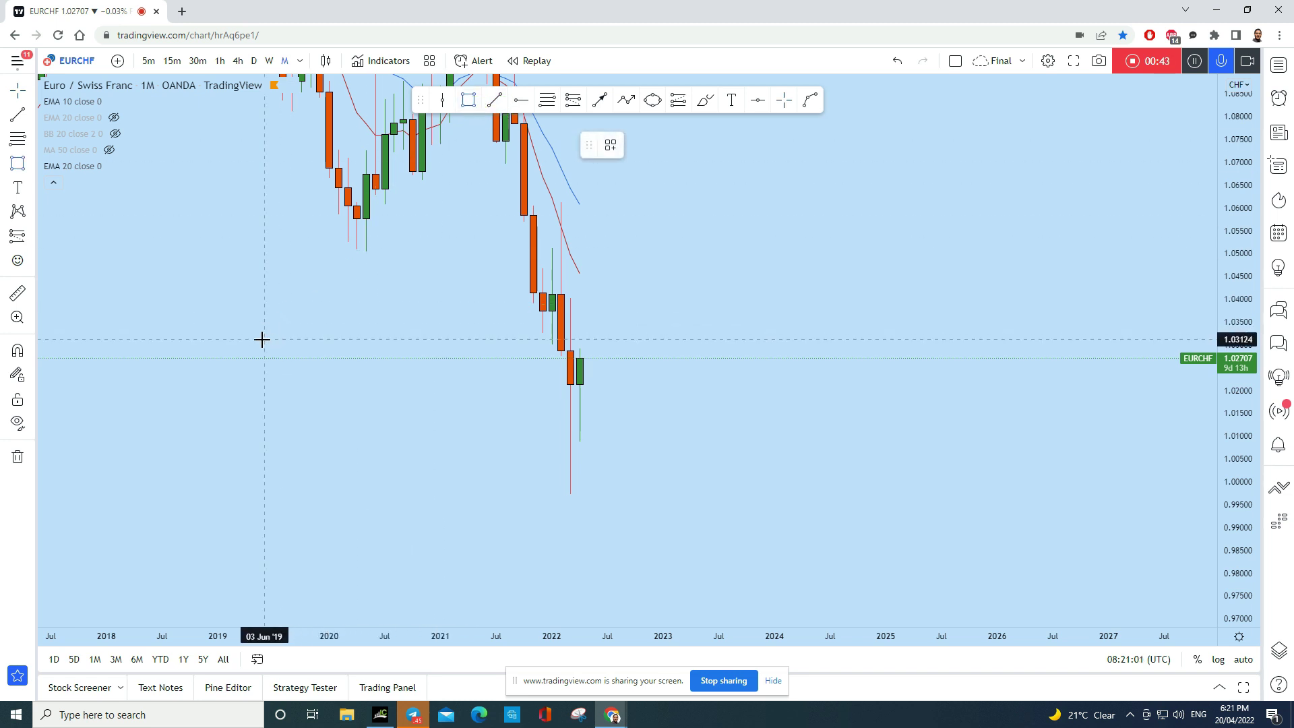
Draw a thin rectangle zone across the recent monthly candles just below 1.03
mouse_move(251, 349)
left_mouse_down()
mouse_move(786, 364)
mouse_move(859, 344)
left_mouse_up()
left_click(861, 345)
left_click(791, 297)
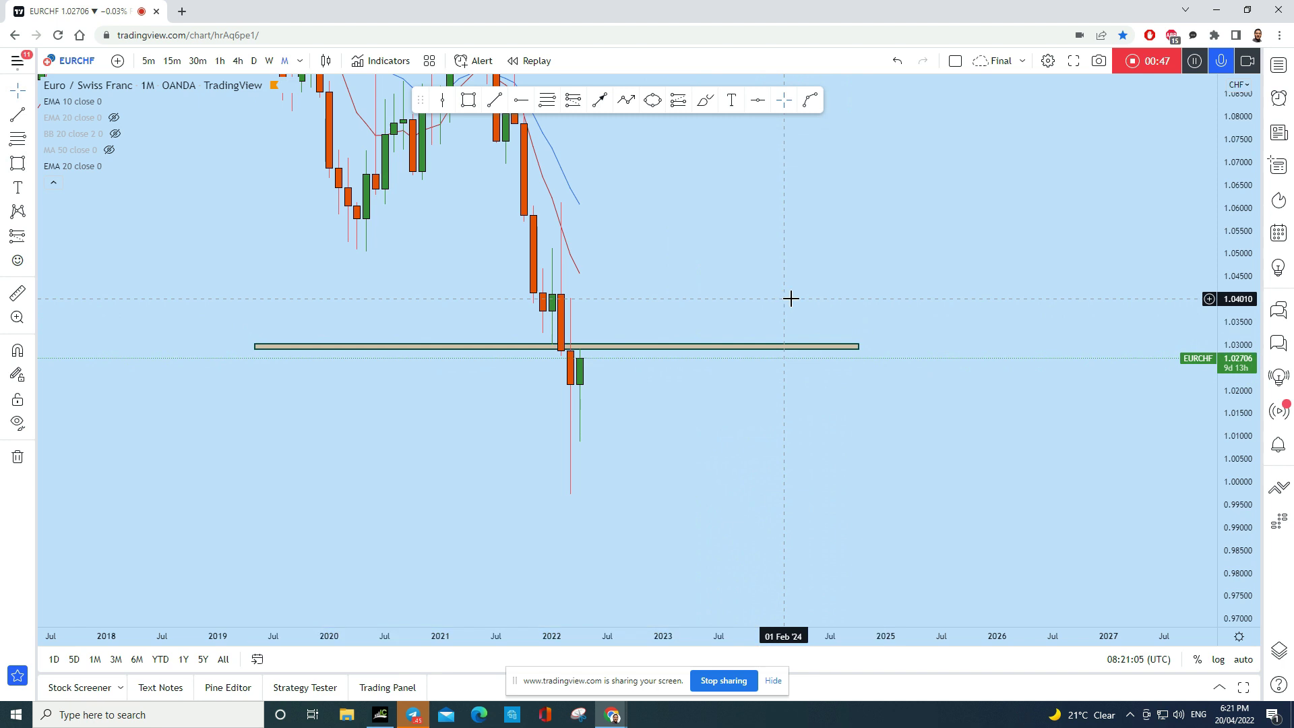
left_click_drag(810, 289, 887, 270)
left_click_drag(719, 254, 776, 287)
Try freehand Brush strokes over the chart, then undo them all
left_click(706, 100)
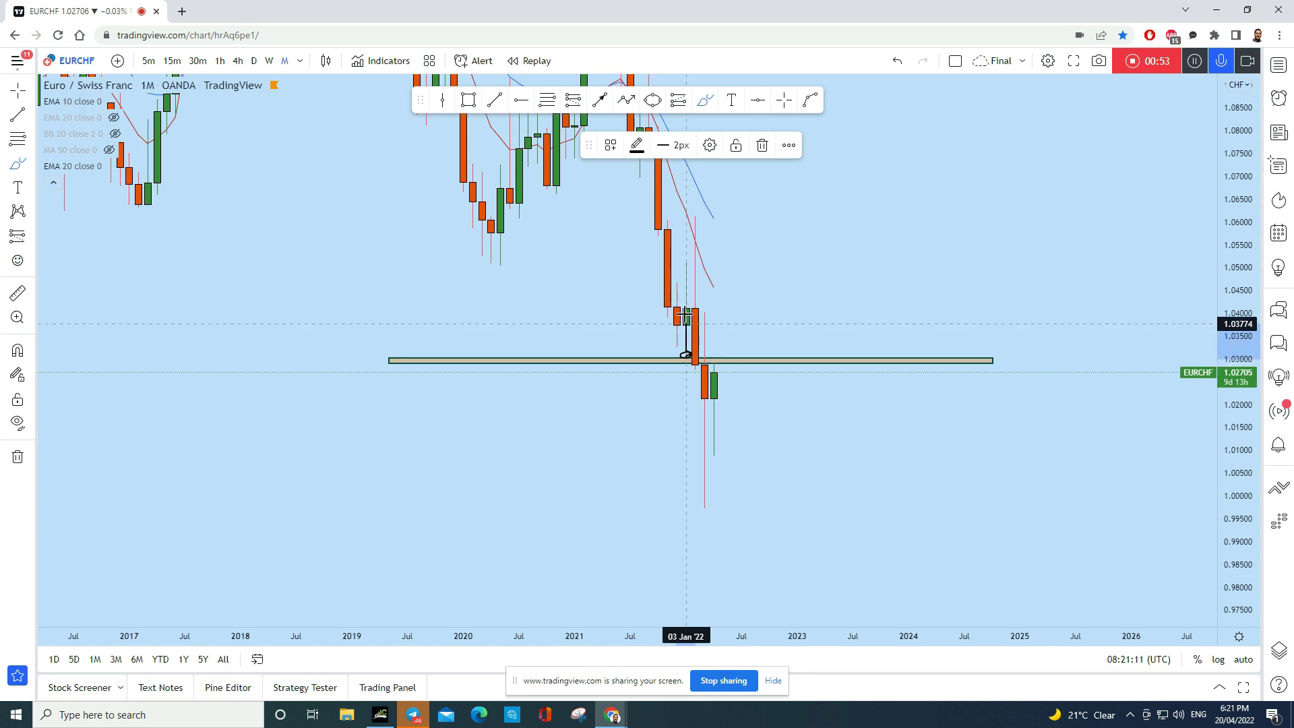
left_click_drag(684, 314, 684, 255)
left_click(895, 62)
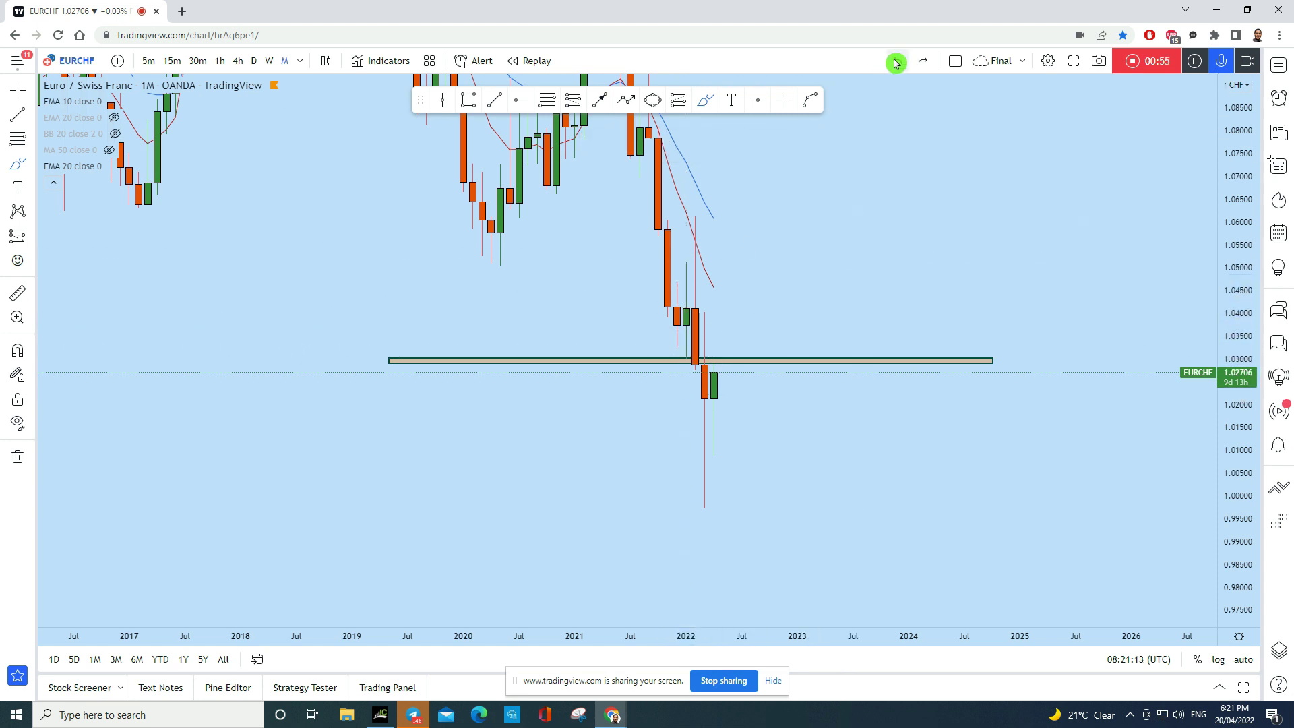
left_click_drag(1228, 202, 1234, 431)
scroll(903, 467, "down", 4)
left_click_drag(1230, 206, 1233, 438)
mouse_move(600, 127)
left_mouse_down()
mouse_move(603, 213)
mouse_move(667, 189)
mouse_move(745, 332)
mouse_move(818, 246)
mouse_move(859, 340)
mouse_move(870, 330)
mouse_move(910, 354)
mouse_move(935, 411)
mouse_move(999, 383)
mouse_move(1013, 560)
left_mouse_up()
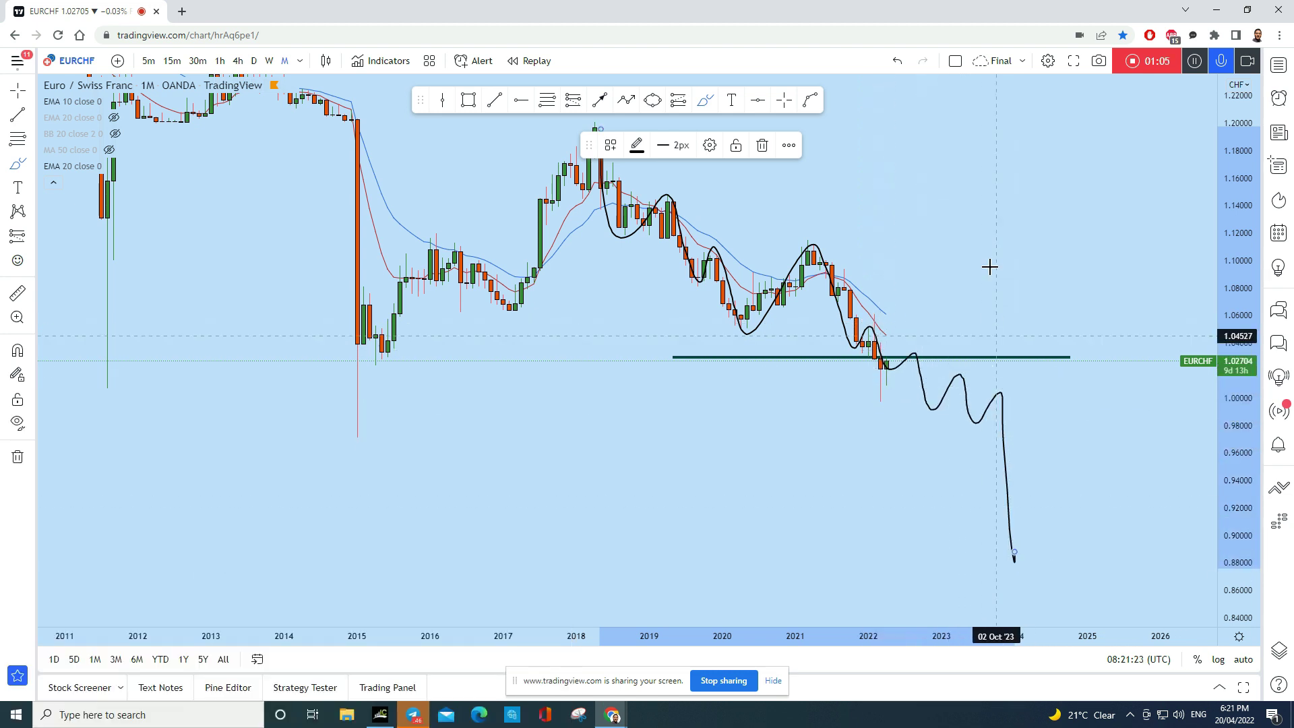
left_click(897, 61)
scroll(1065, 454, "up", 5)
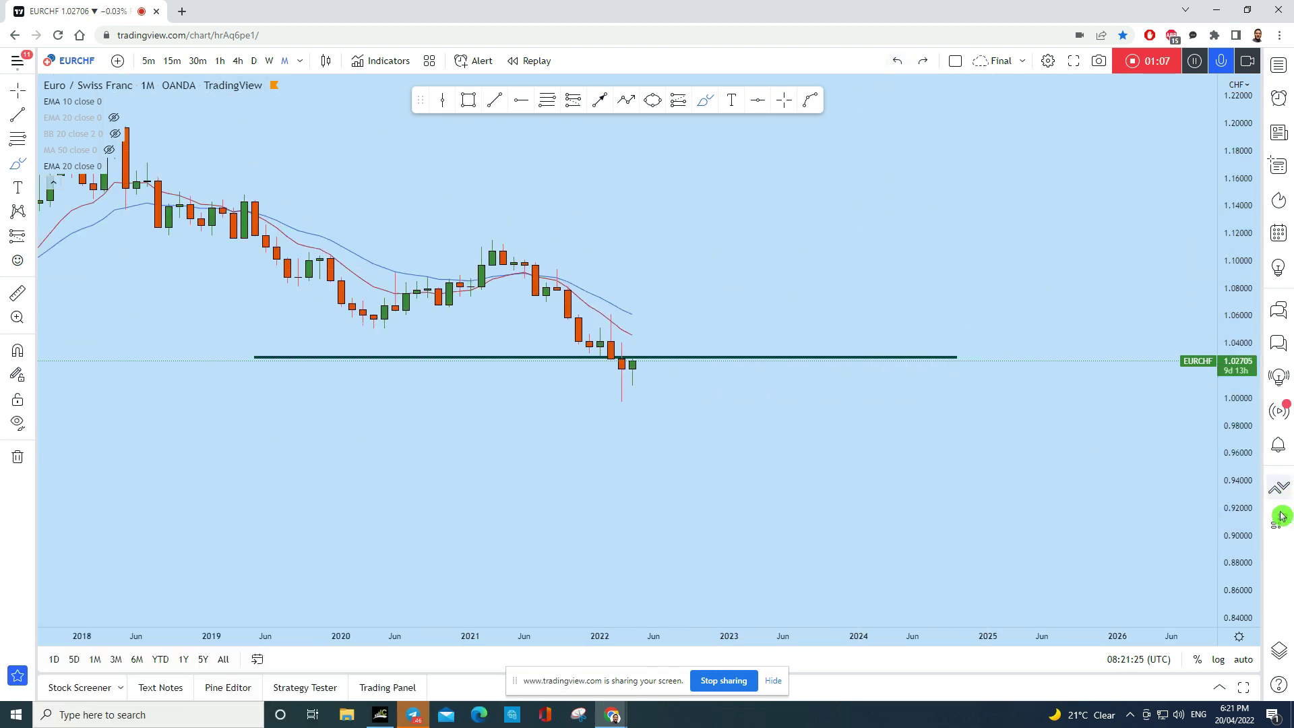
Sketch freehand marks around 1.06 and down to 1.02, undoing each one
left_click_drag(1235, 554, 1080, 312)
scroll(1059, 334, "up", 2)
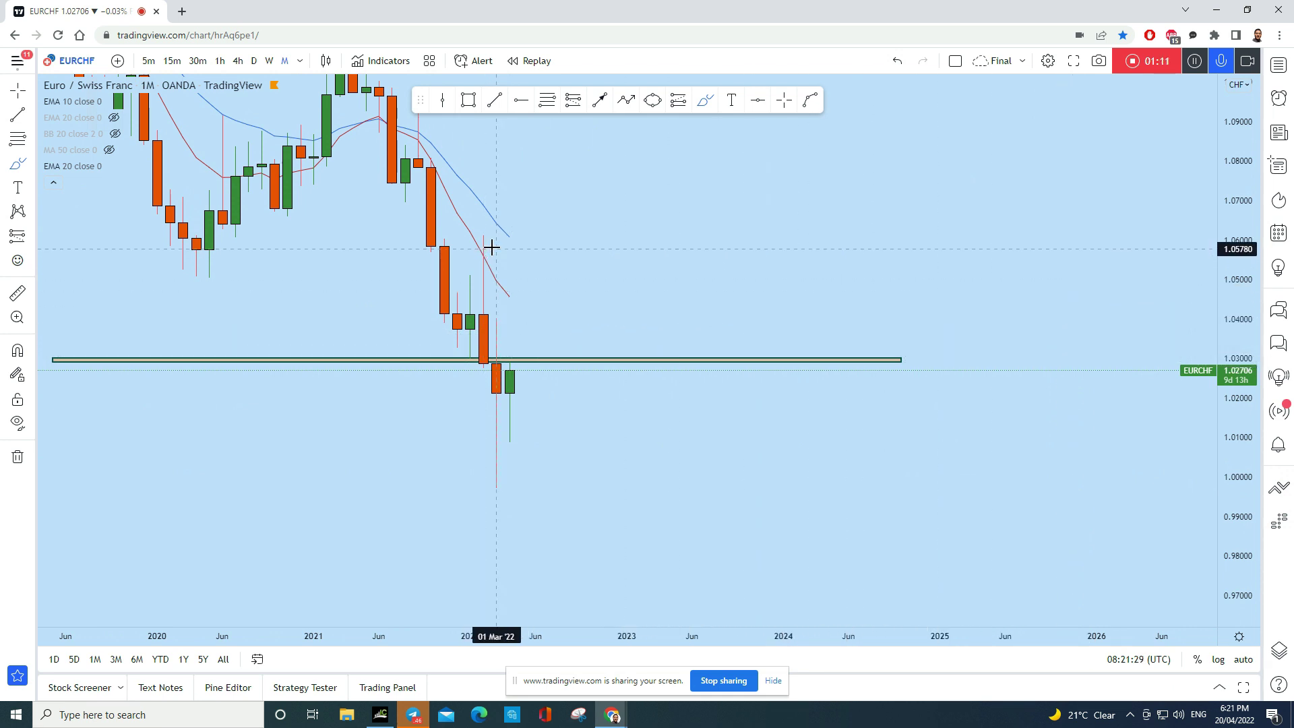
mouse_move(491, 238)
left_mouse_down()
mouse_move(477, 260)
mouse_move(508, 225)
left_mouse_up()
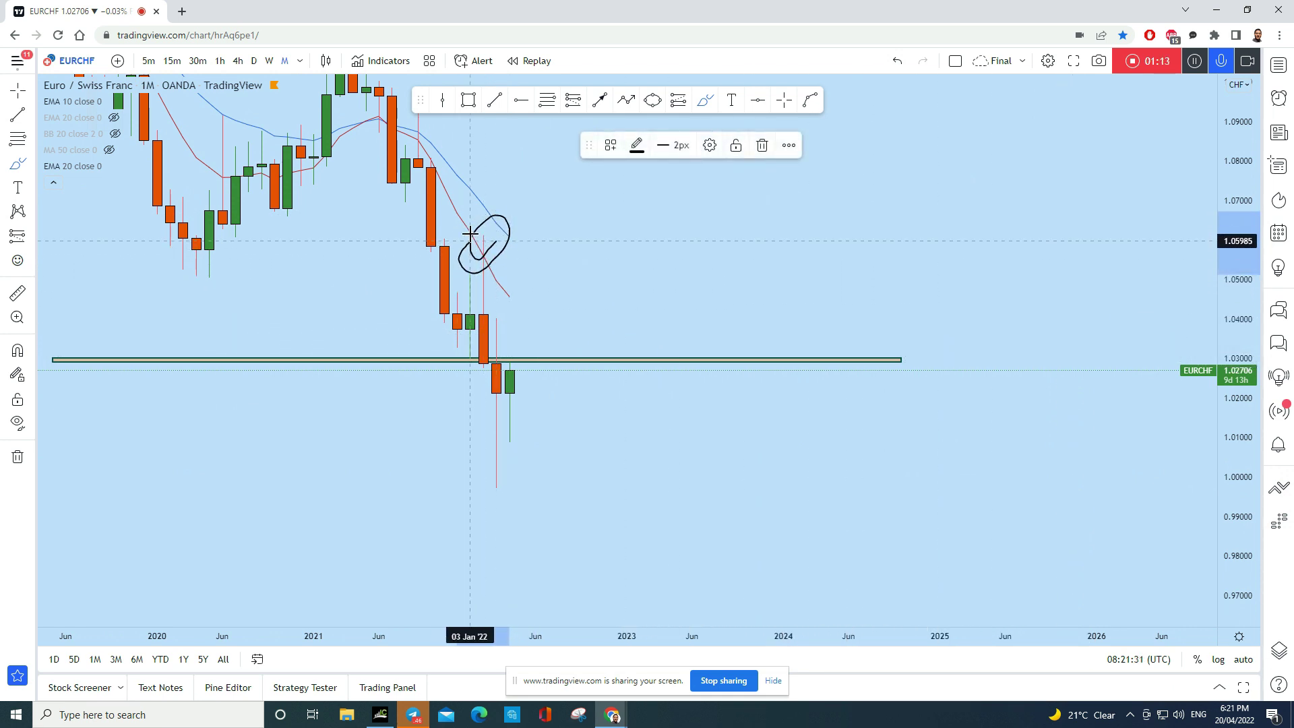
left_click(897, 60)
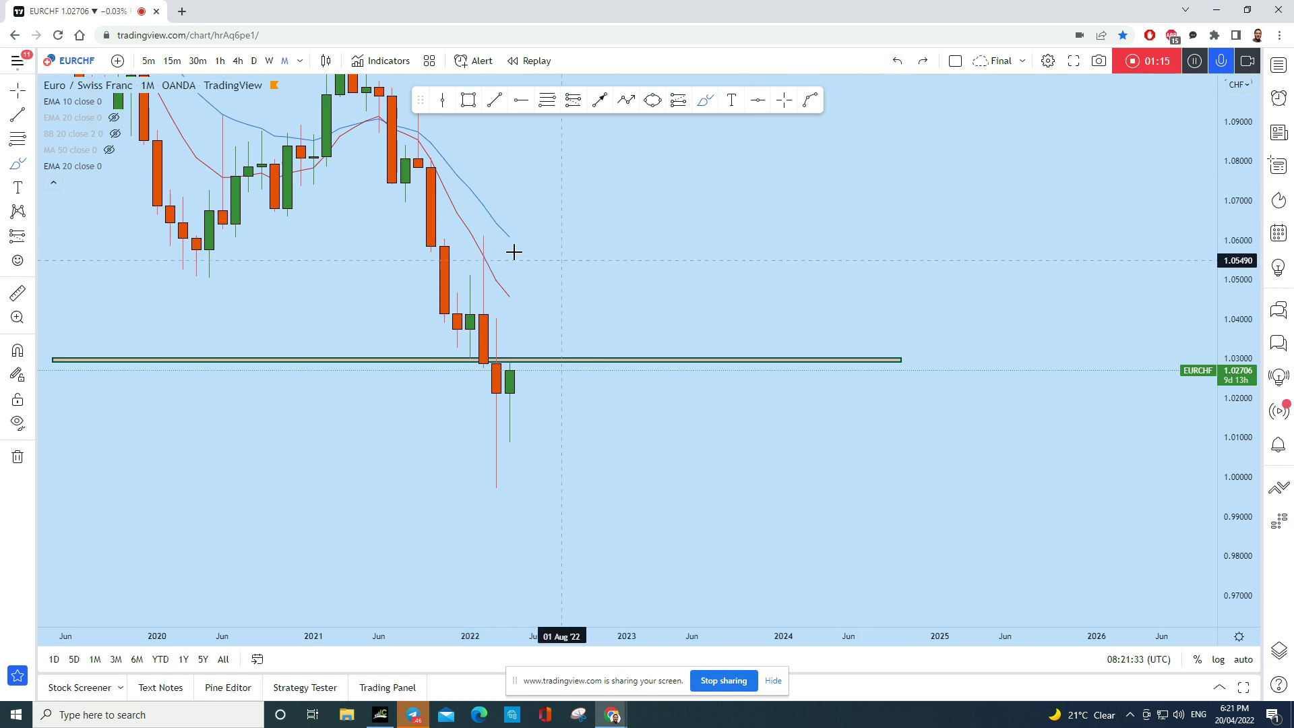
mouse_move(483, 262)
left_mouse_down()
mouse_move(484, 386)
mouse_move(494, 233)
left_mouse_up()
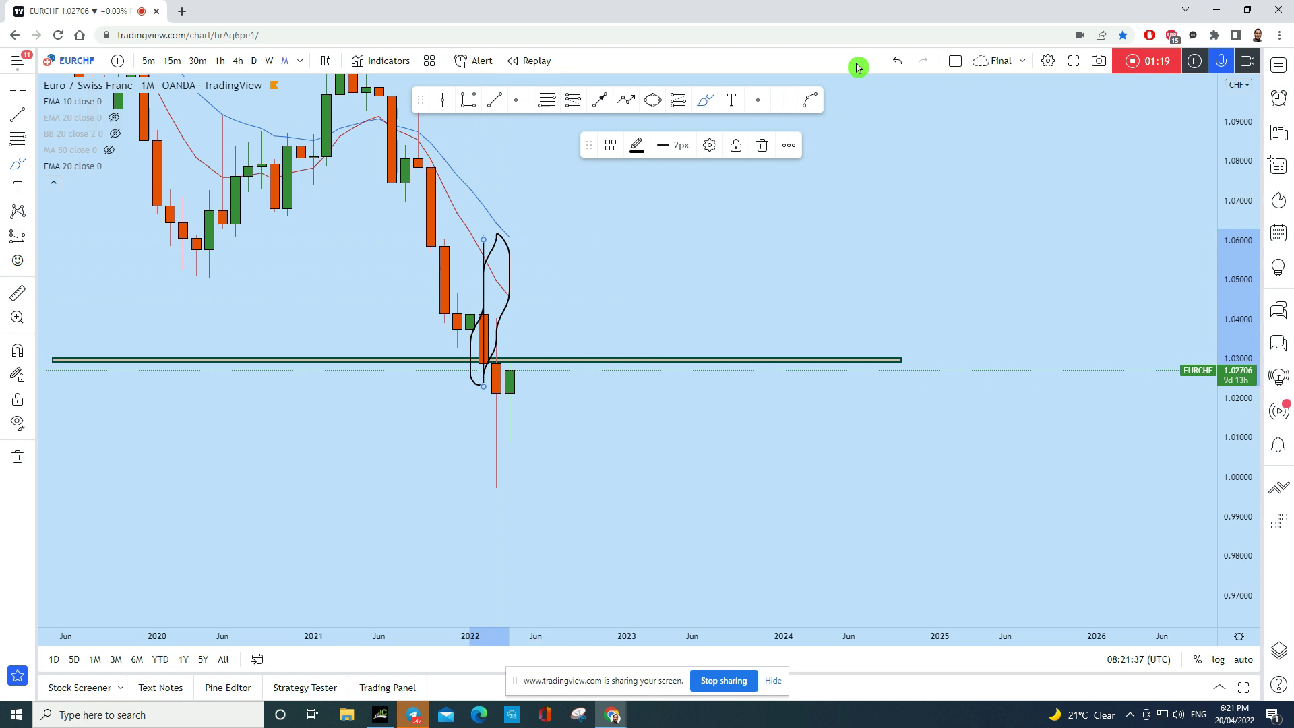
left_click(902, 62)
mouse_move(508, 309)
left_mouse_down()
mouse_move(479, 375)
mouse_move(512, 312)
left_mouse_up()
left_click(895, 62)
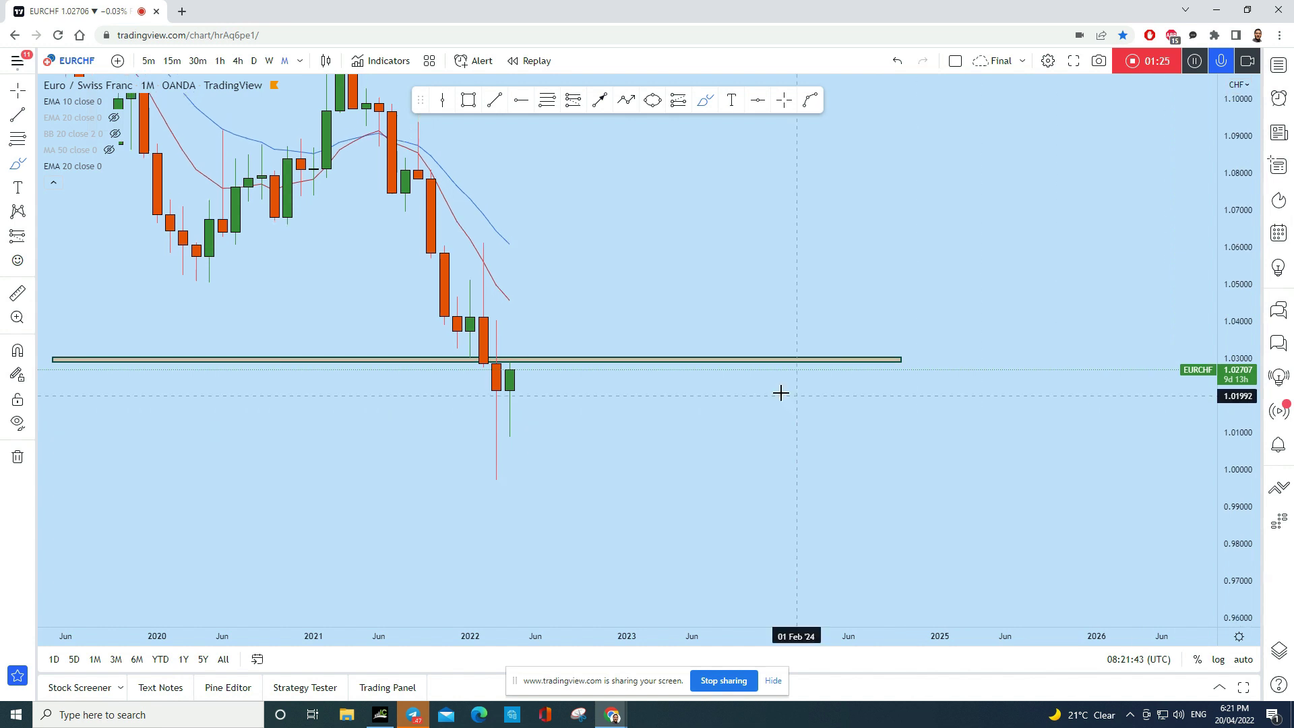
Trace freehand lines along the zone's bottom edge, then undo them
left_click_drag(1231, 565, 1271, 168)
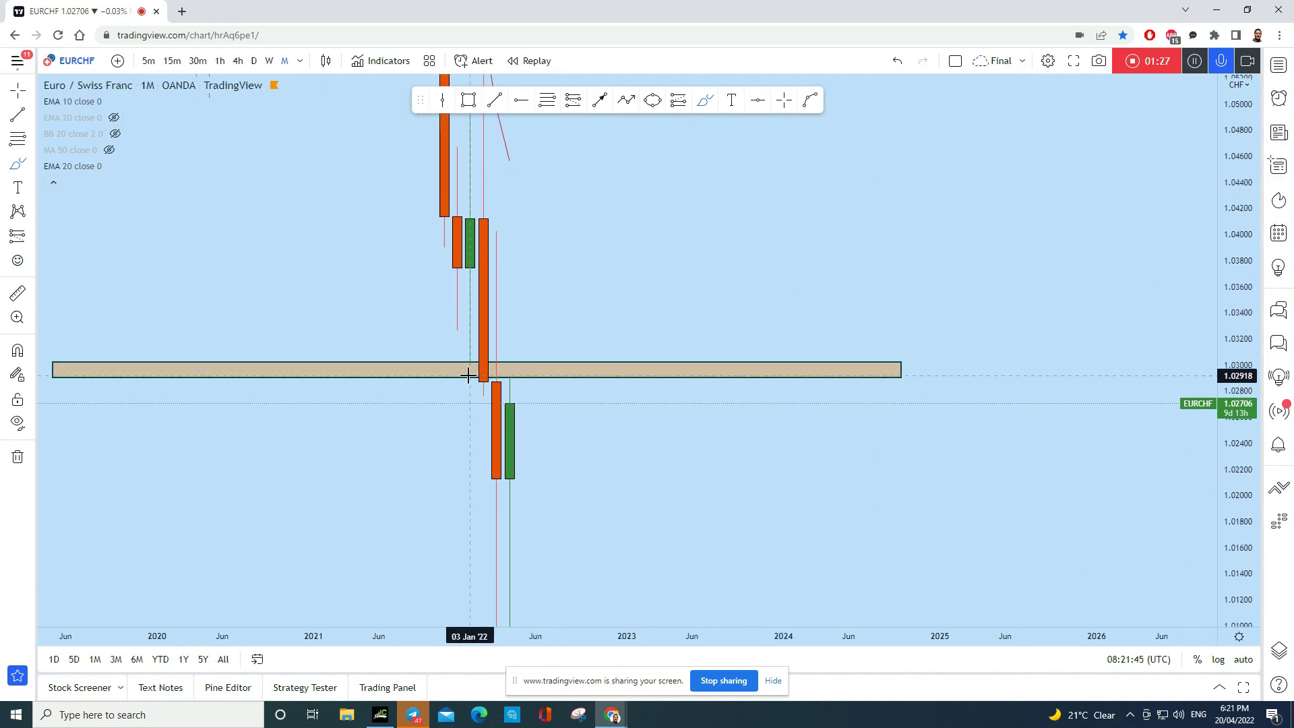
left_click_drag(469, 375, 466, 357)
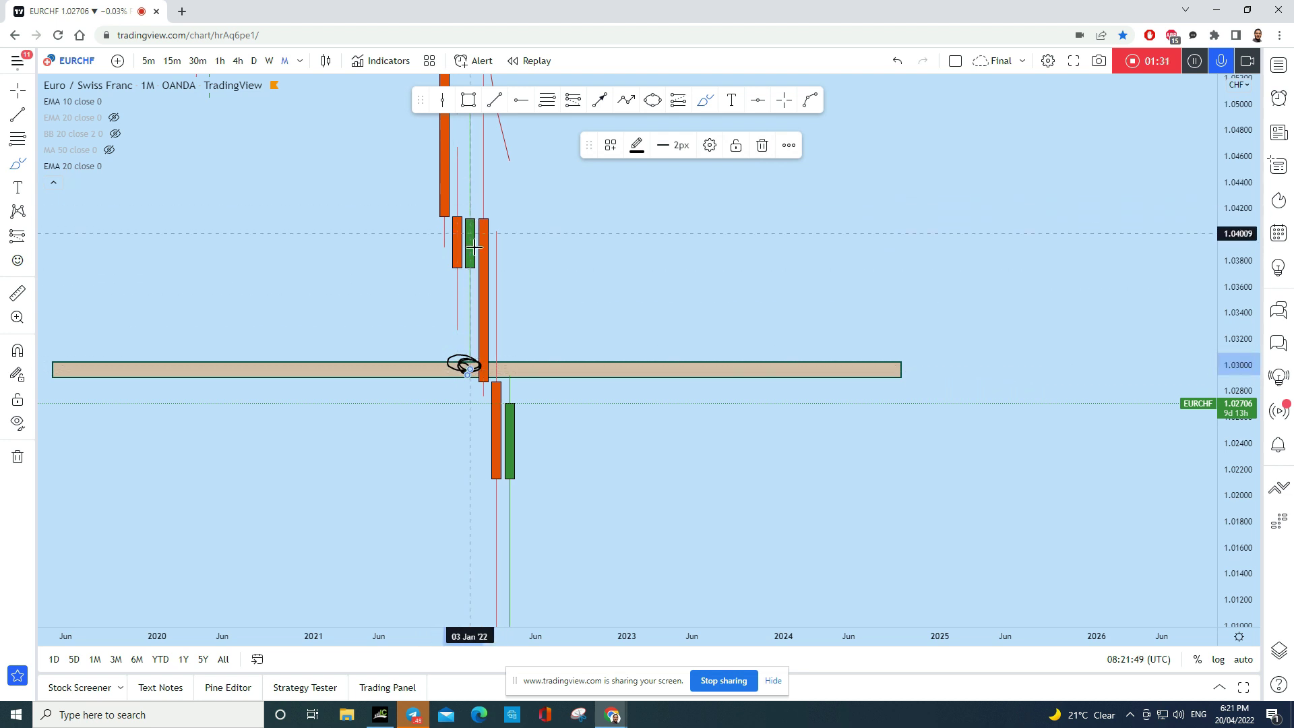
left_click_drag(471, 375, 588, 376)
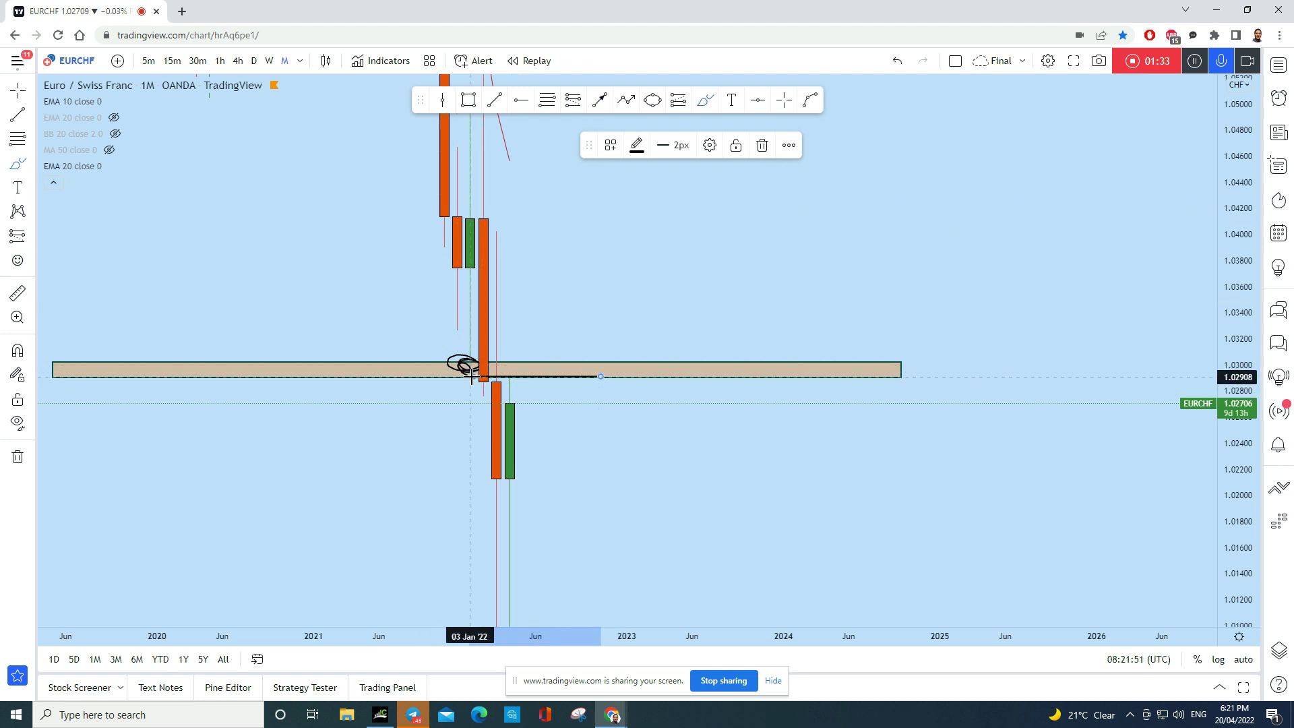
left_click_drag(471, 376, 731, 372)
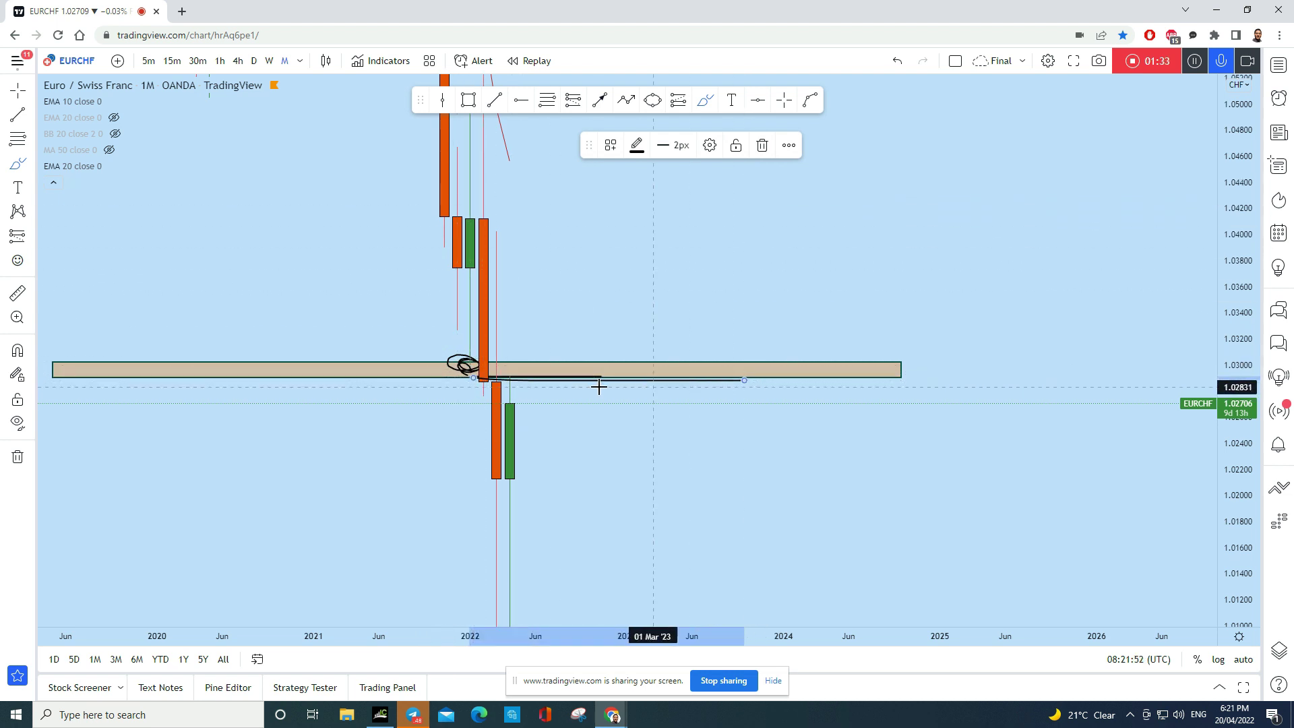
left_click(900, 65)
left_click(900, 64)
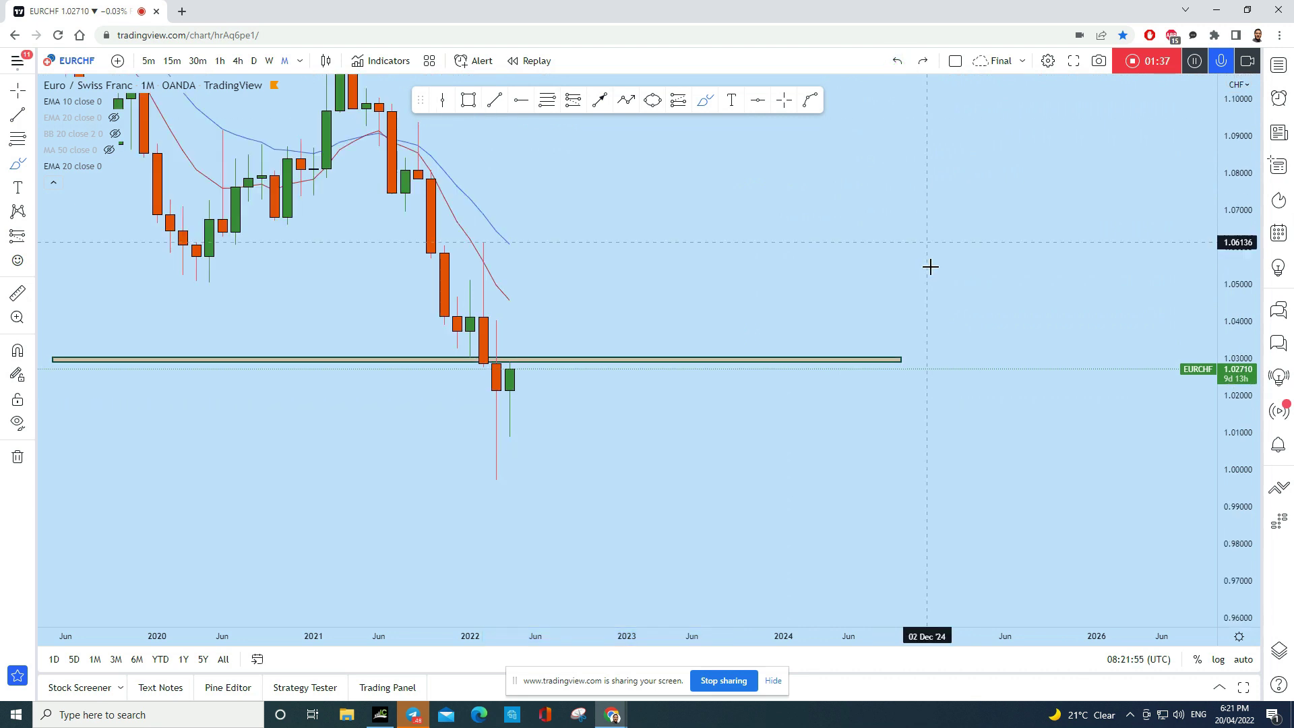
Sketch a freehand drop below the zone, undo it, and switch to 1W candles
scroll(934, 256, "down", 3)
left_click_drag(1224, 528, 1228, 277)
left_click_drag(694, 368, 706, 376)
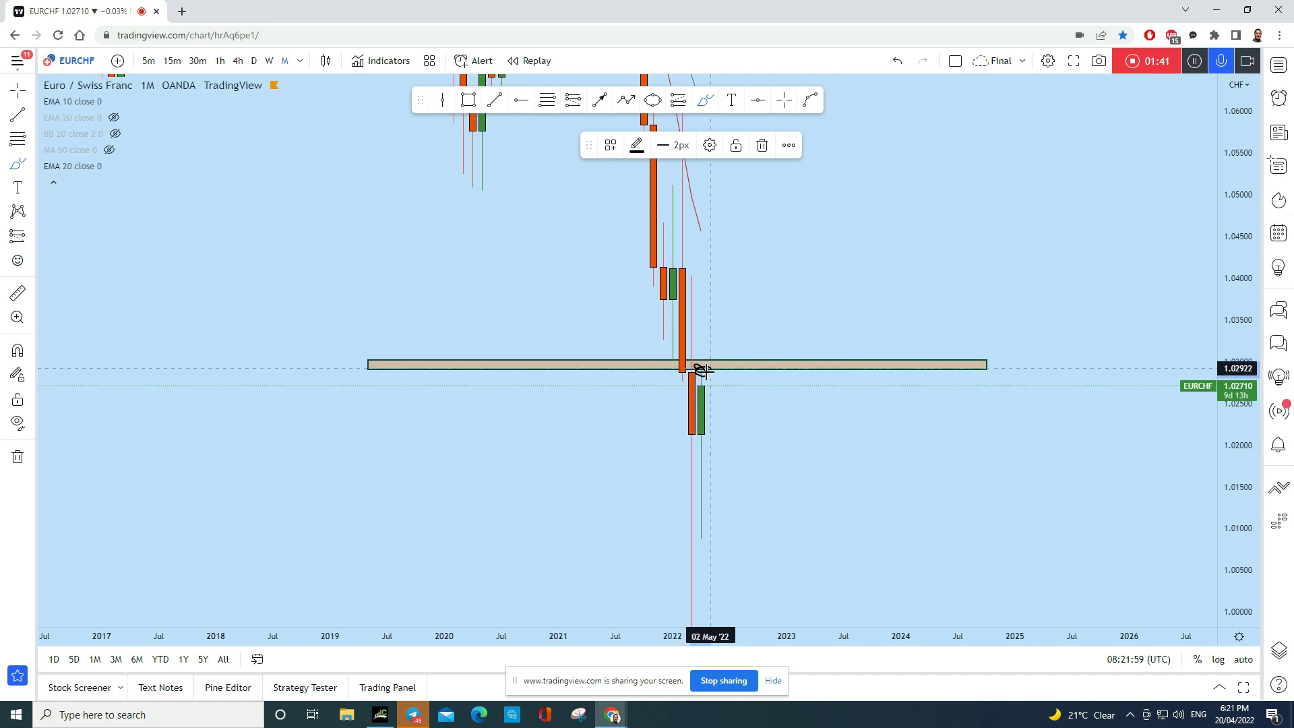
left_click_drag(719, 381, 753, 620)
left_click(897, 60)
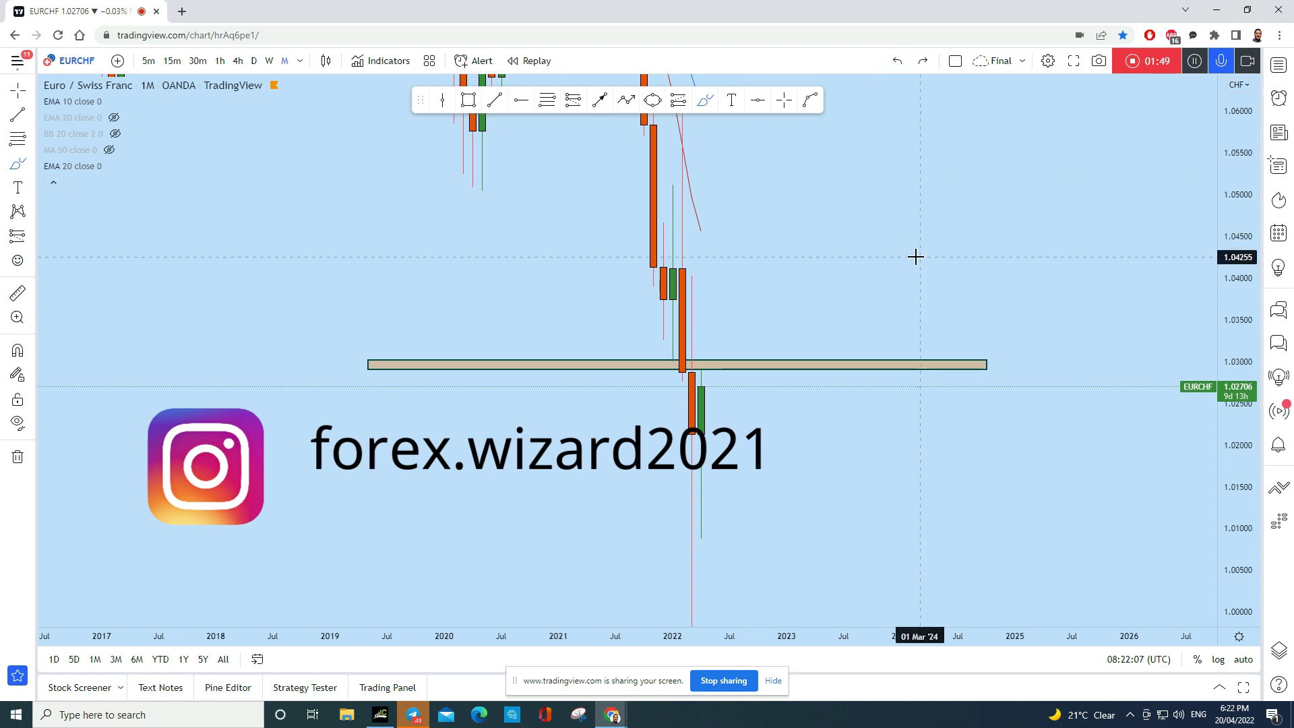
left_click(274, 62)
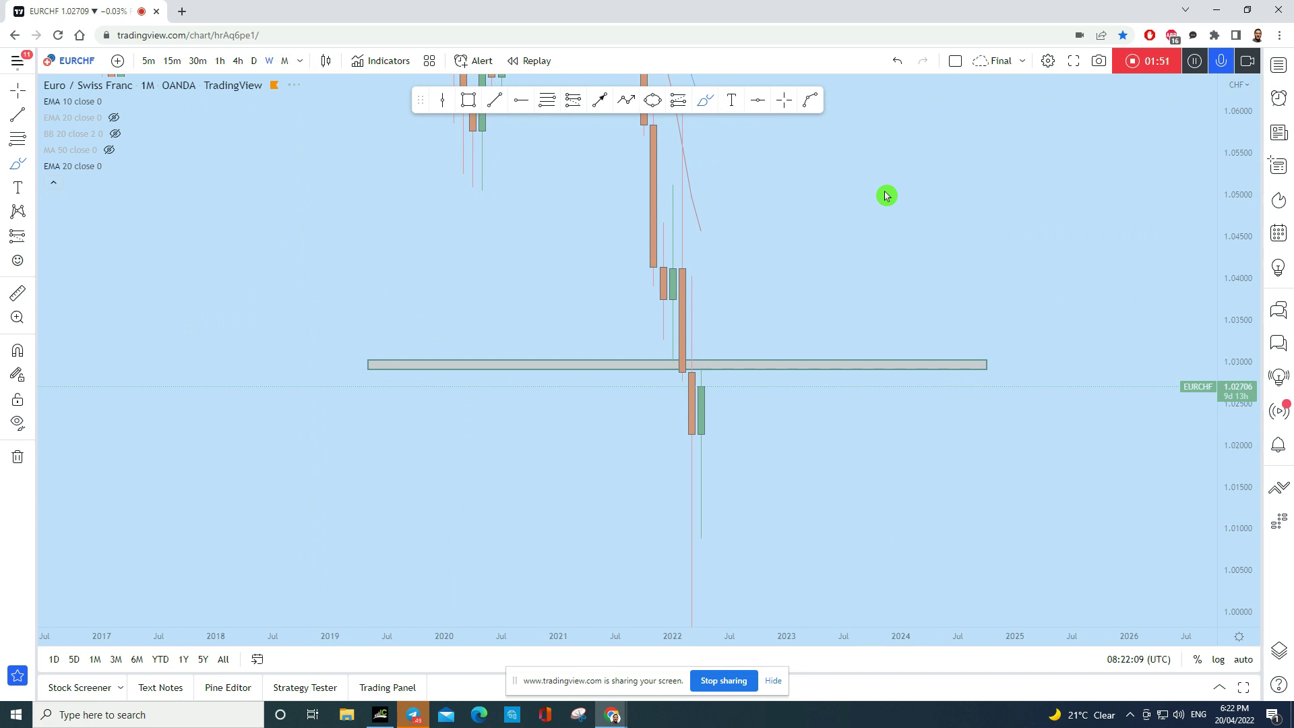
On the weekly chart, circle the zone touches and sketch drops freehand, then undo them
scroll(1036, 448, "up", 2)
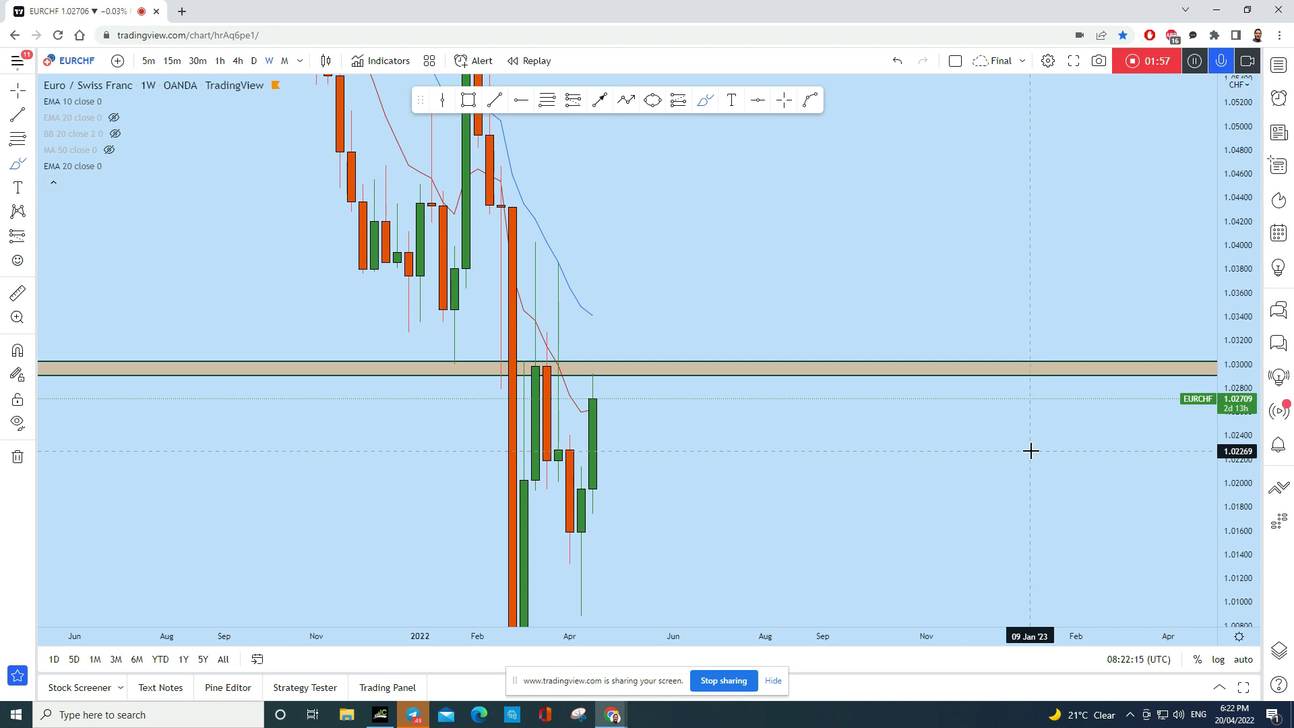
scroll(1031, 451, "down", 4)
left_click_drag(1235, 314, 1235, 465)
scroll(1054, 452, "up", 2)
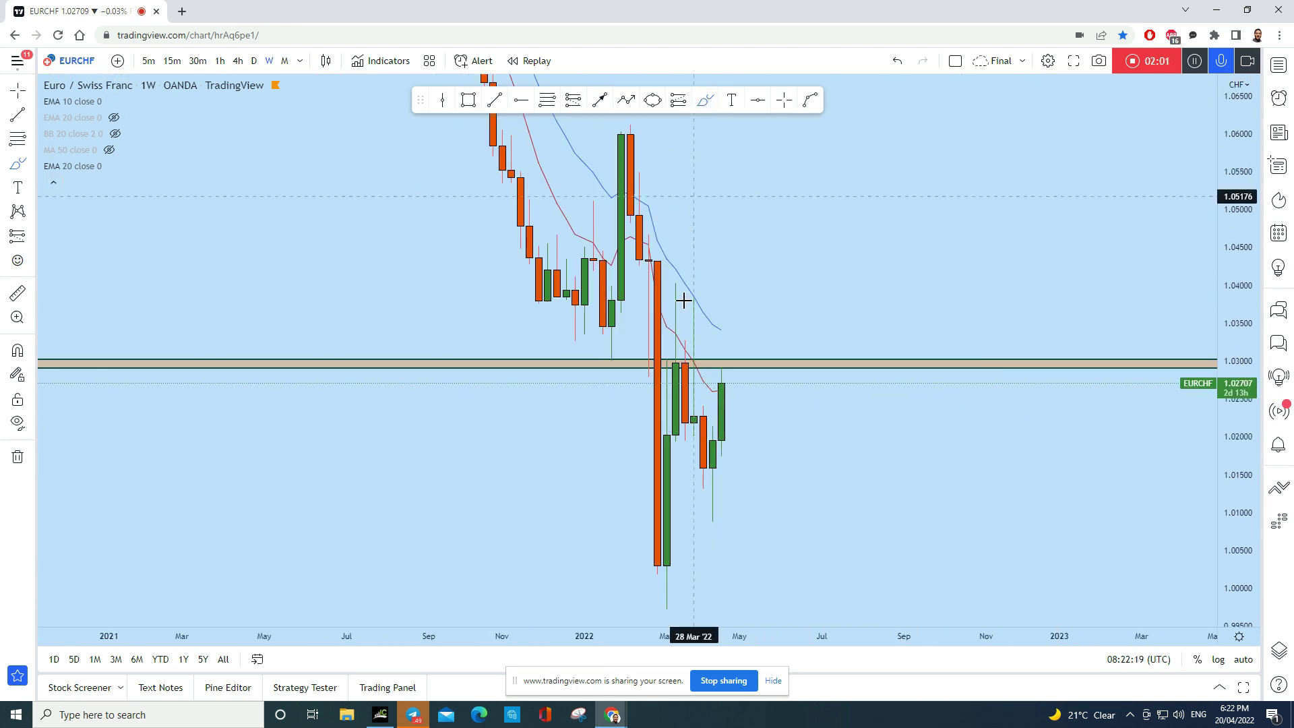
mouse_move(610, 367)
left_mouse_down()
mouse_move(617, 351)
mouse_move(630, 366)
left_mouse_up()
left_click_drag(725, 369, 795, 537)
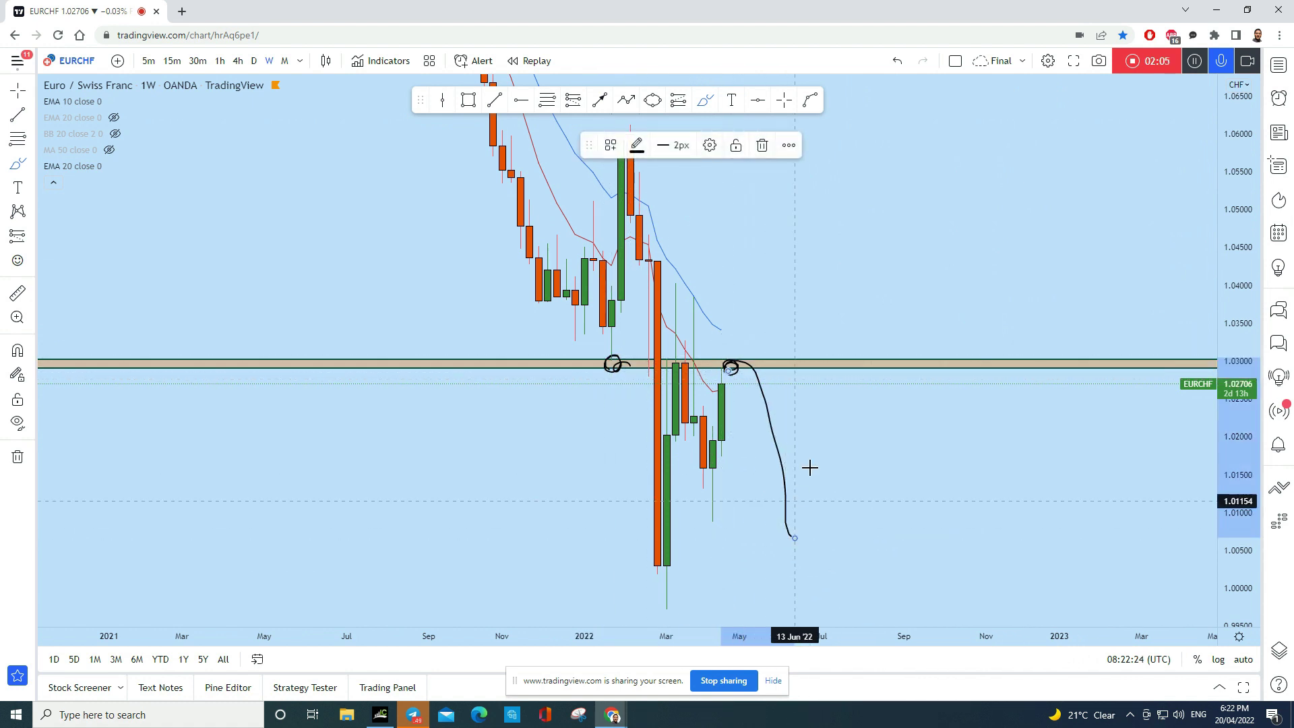
left_click(899, 55)
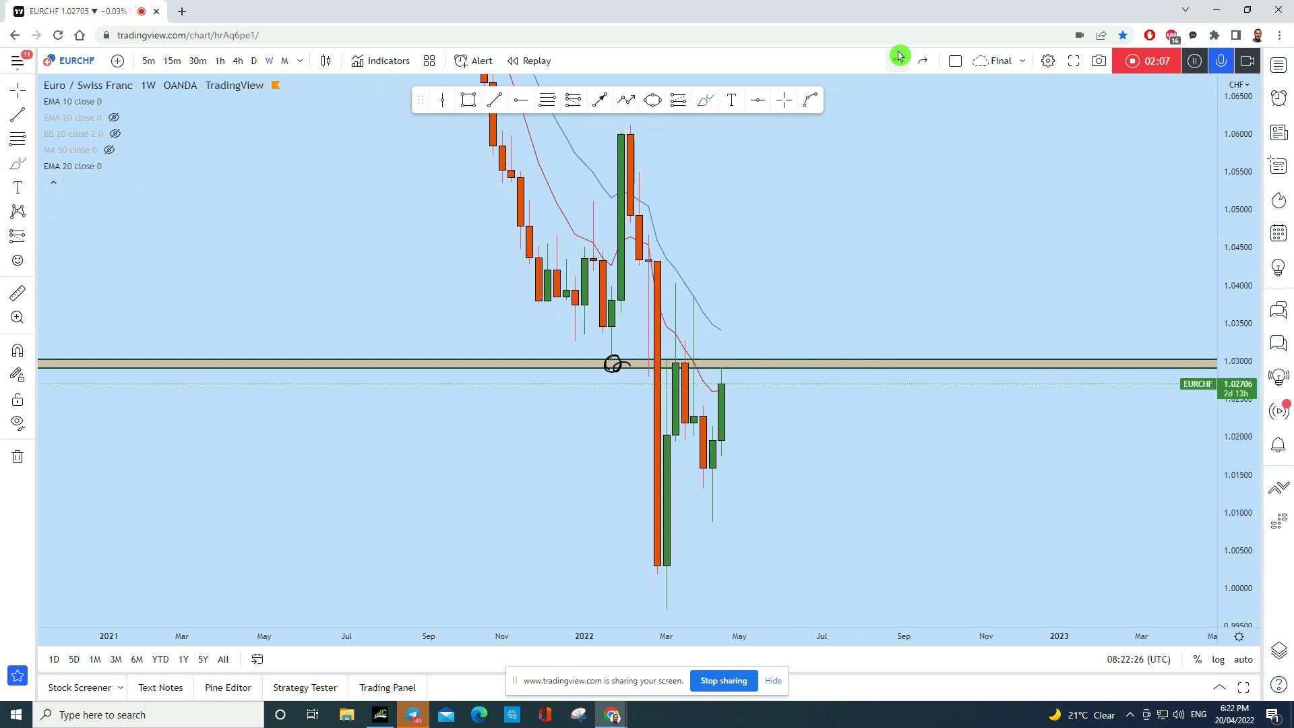
left_click(733, 363)
mouse_move(764, 369)
left_mouse_down()
mouse_move(793, 427)
mouse_move(817, 543)
mouse_move(838, 558)
mouse_move(821, 556)
left_mouse_up()
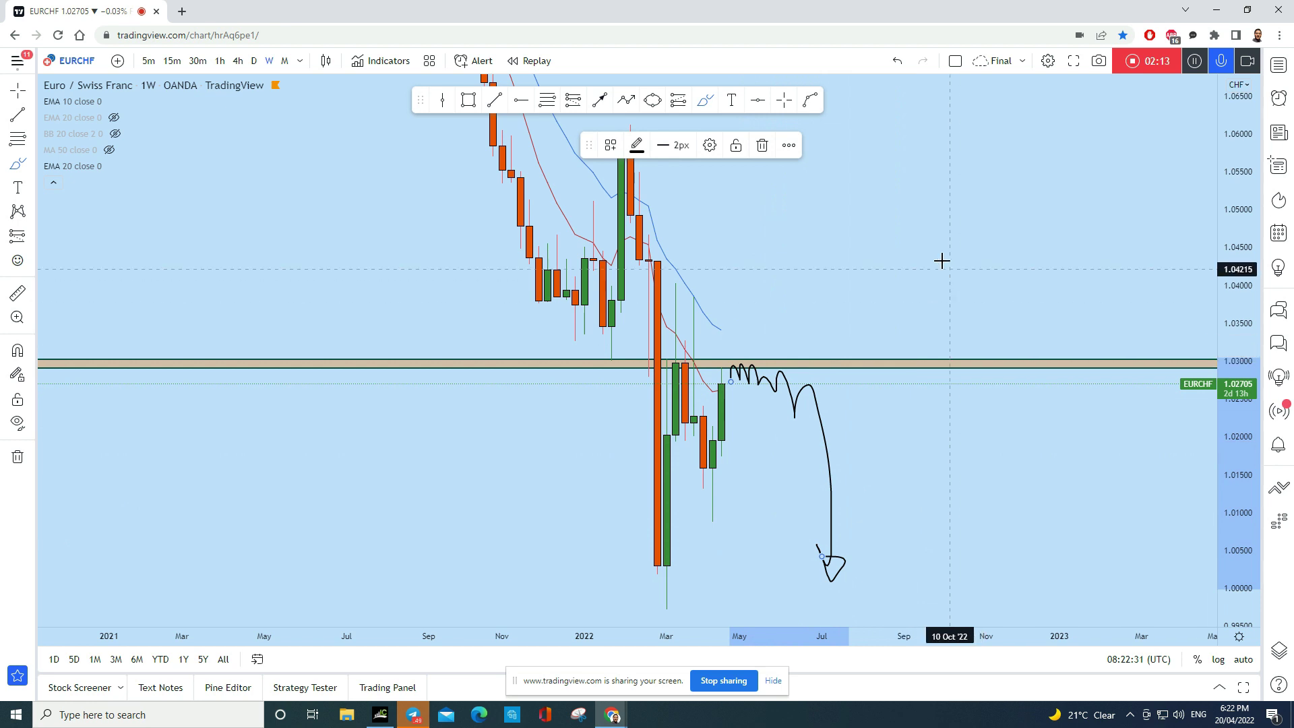
left_click(898, 64)
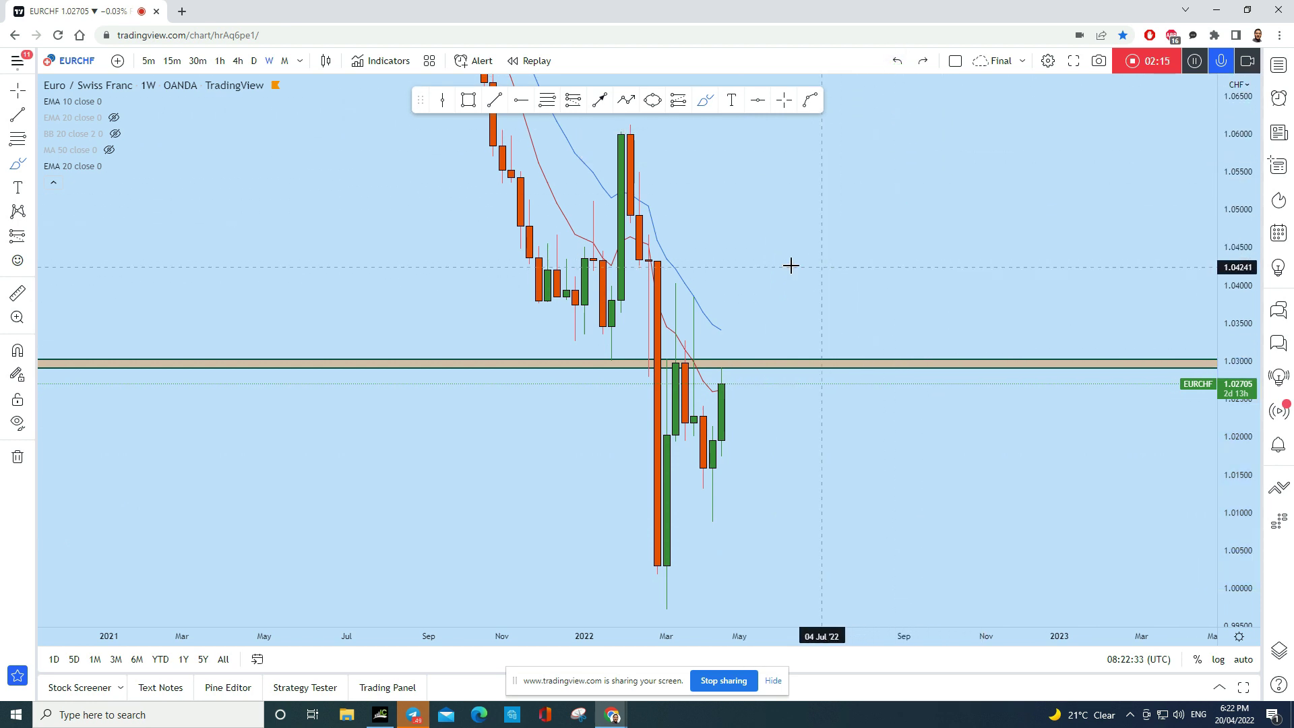
Switch EURCHF to daily candles and stretch the price scale taller
left_click(263, 60)
left_click_drag(1237, 512, 1218, 202)
scroll(910, 385, "up", 3)
Sketch a freehand stroke and loop at the zone on the daily chart, then undo them
left_click(701, 102)
mouse_move(722, 603)
left_mouse_down()
mouse_move(716, 438)
mouse_move(734, 361)
mouse_move(749, 385)
left_mouse_up()
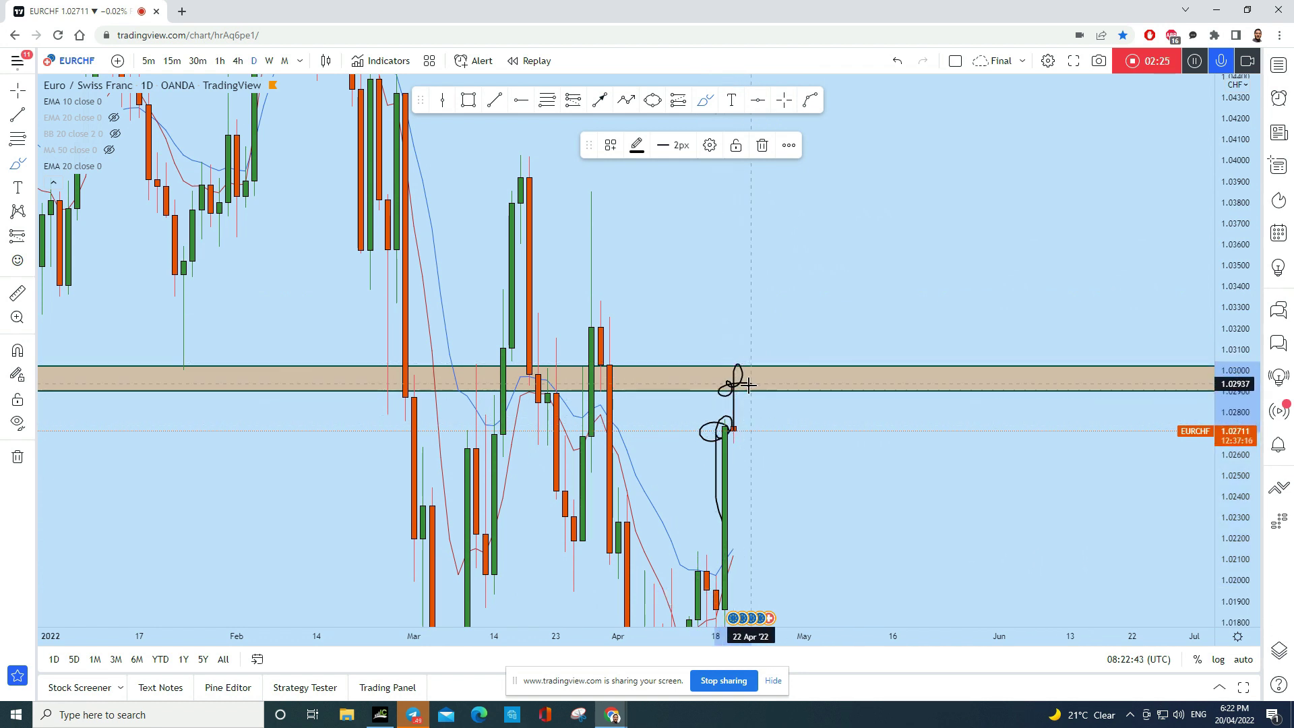
left_click(897, 61)
left_click(897, 61)
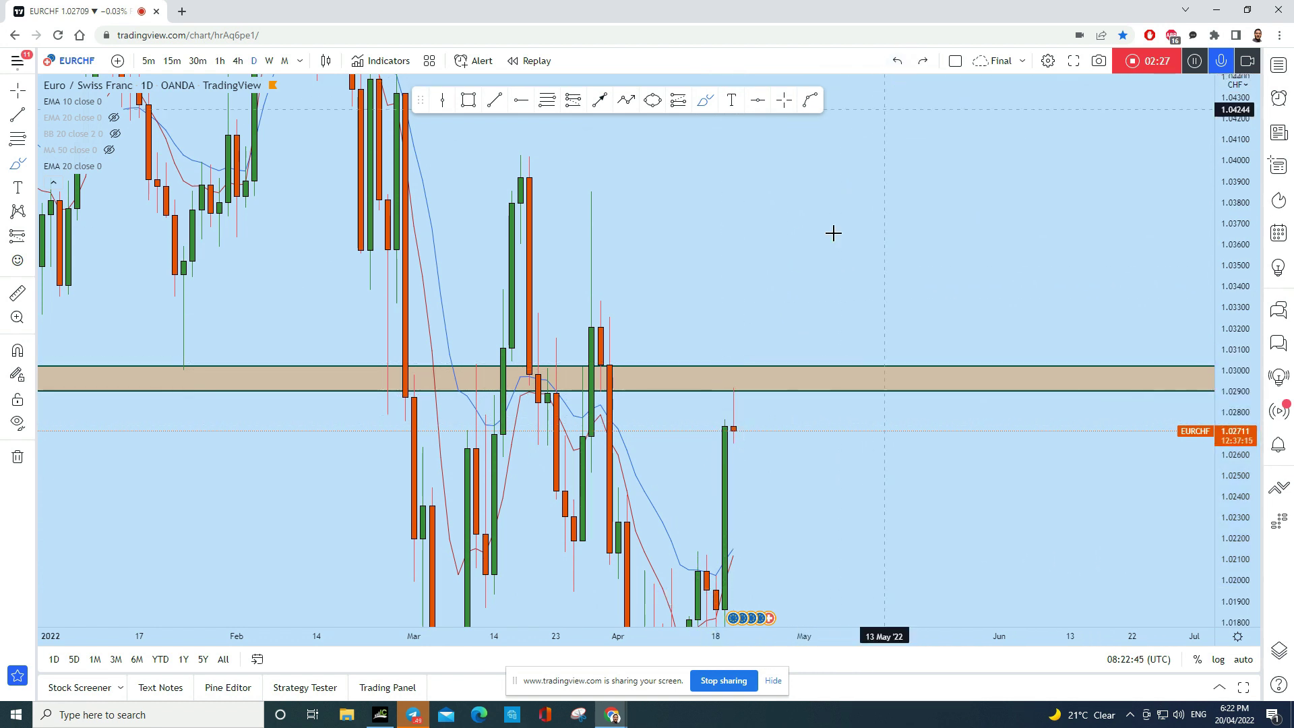
left_click_drag(760, 370, 719, 389)
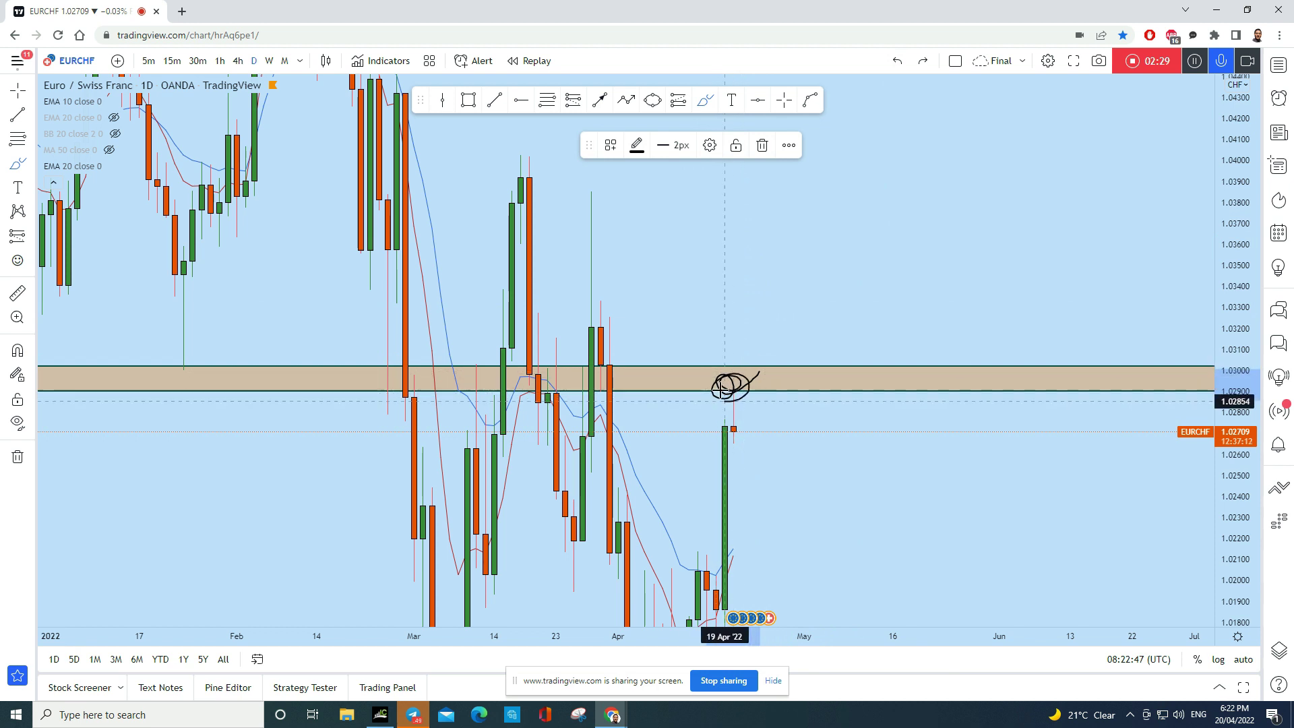
left_click(897, 61)
Circle the January and latest zone touches freehand, undo them, and switch to 4h candles
scroll(923, 384, "down", 2)
mouse_move(472, 357)
left_mouse_down()
mouse_move(453, 375)
mouse_move(495, 359)
left_mouse_up()
mouse_move(848, 381)
left_mouse_down()
mouse_move(875, 370)
mouse_move(851, 383)
mouse_move(870, 377)
mouse_move(907, 556)
mouse_move(930, 537)
mouse_move(870, 534)
left_mouse_up()
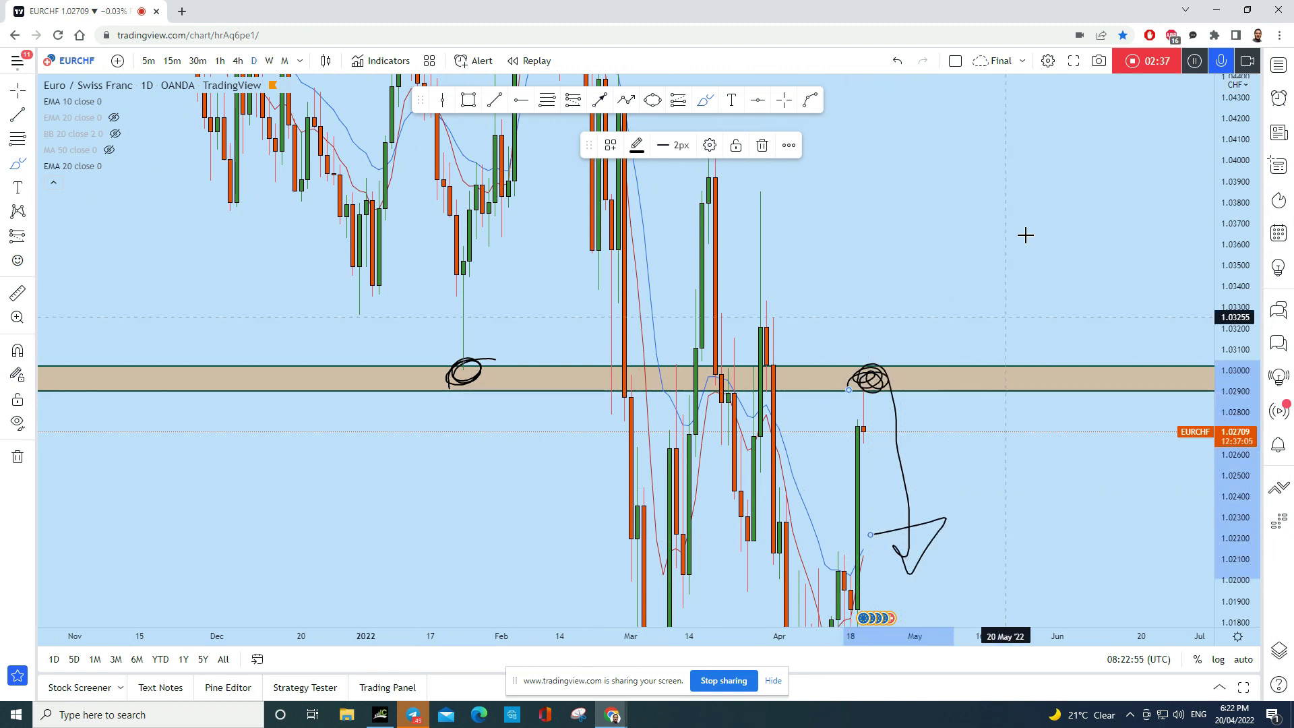
left_click(900, 63)
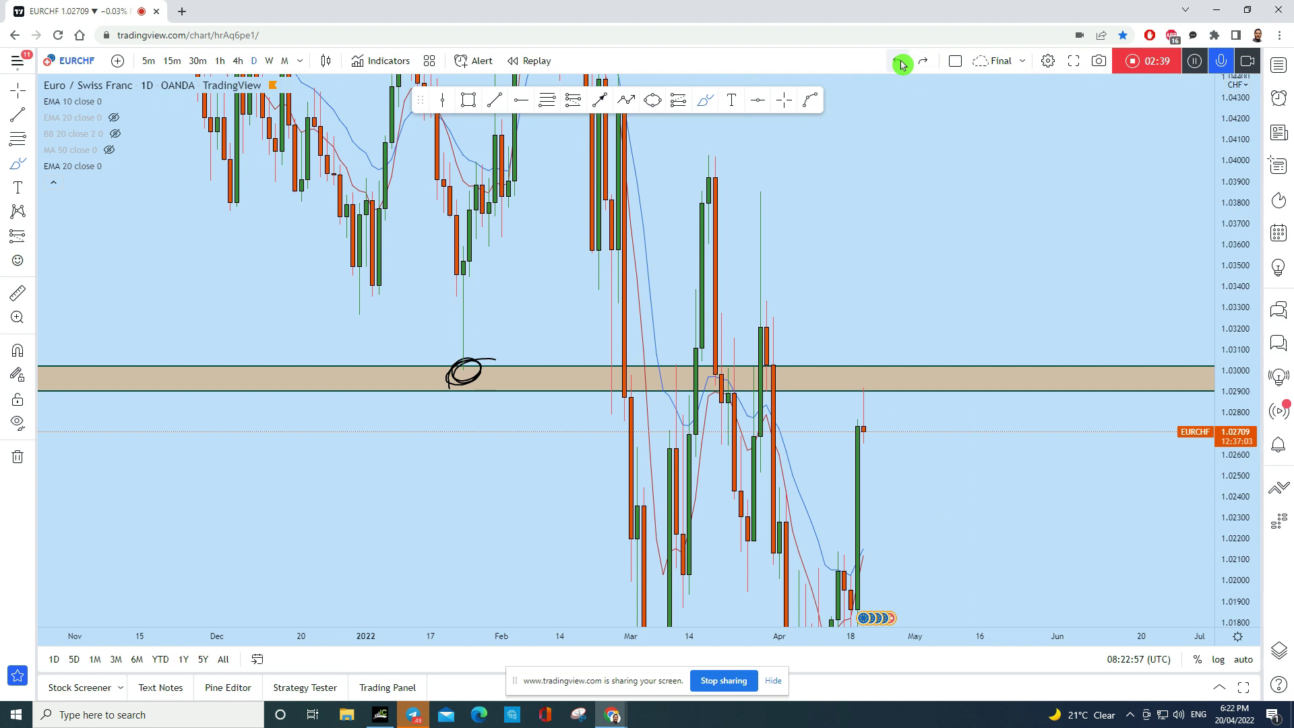
left_click(900, 63)
left_click(238, 61)
Return to the crosshair and frame the 4-hour chart around the zone and recent swings
scroll(855, 248, "down", 3)
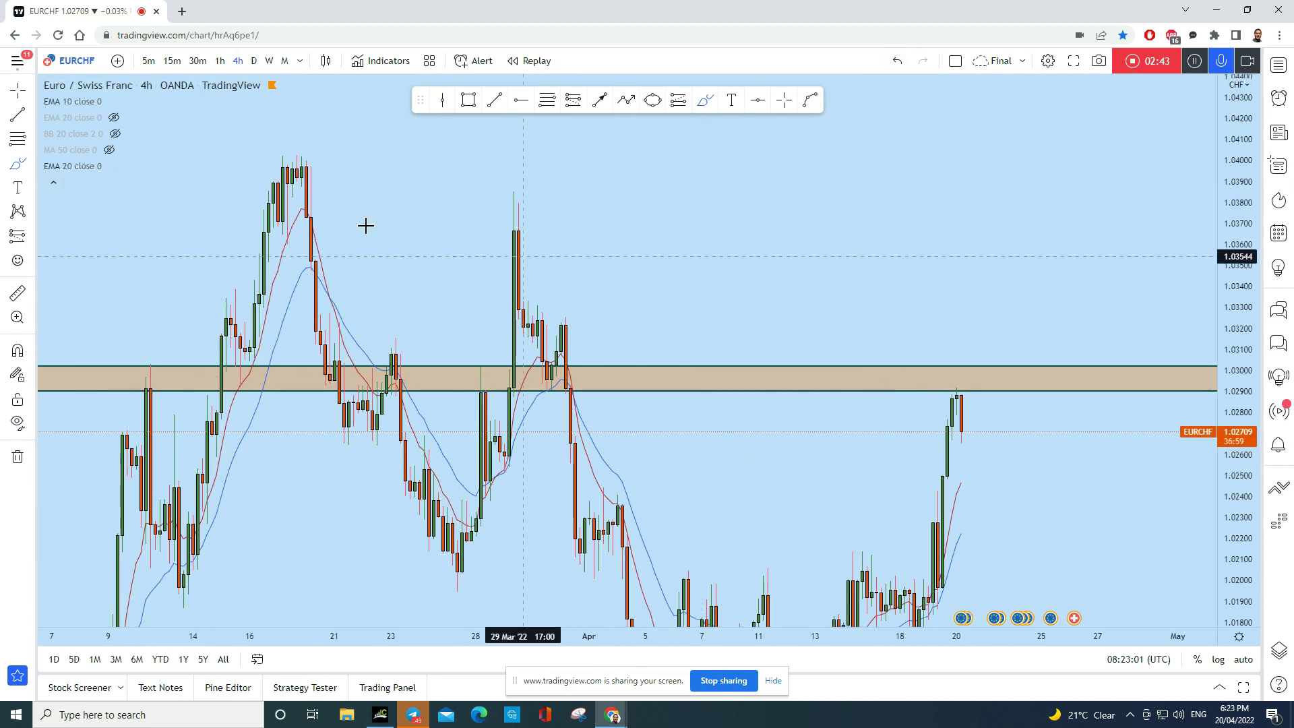
left_click(18, 91)
left_click_drag(1078, 292, 880, 221)
scroll(970, 411, "up", 2)
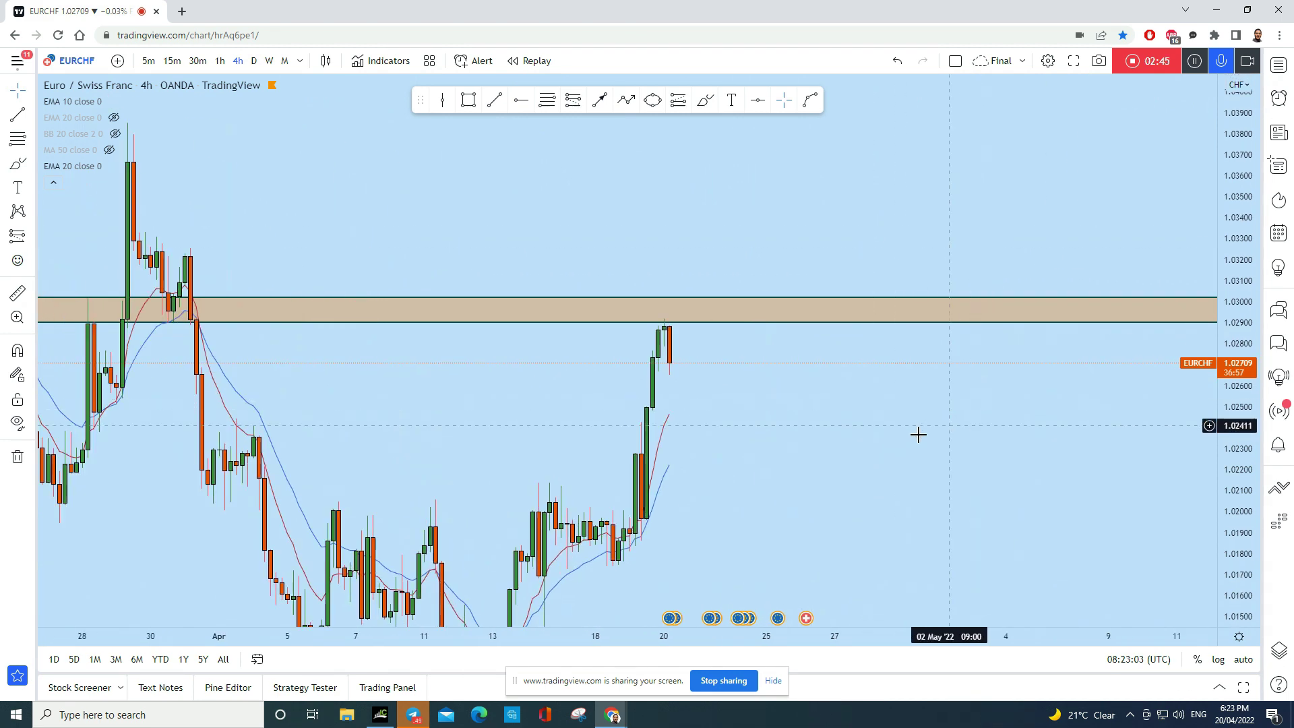
left_click_drag(812, 419, 924, 428)
scroll(947, 456, "down", 3)
scroll(1051, 481, "up", 1)
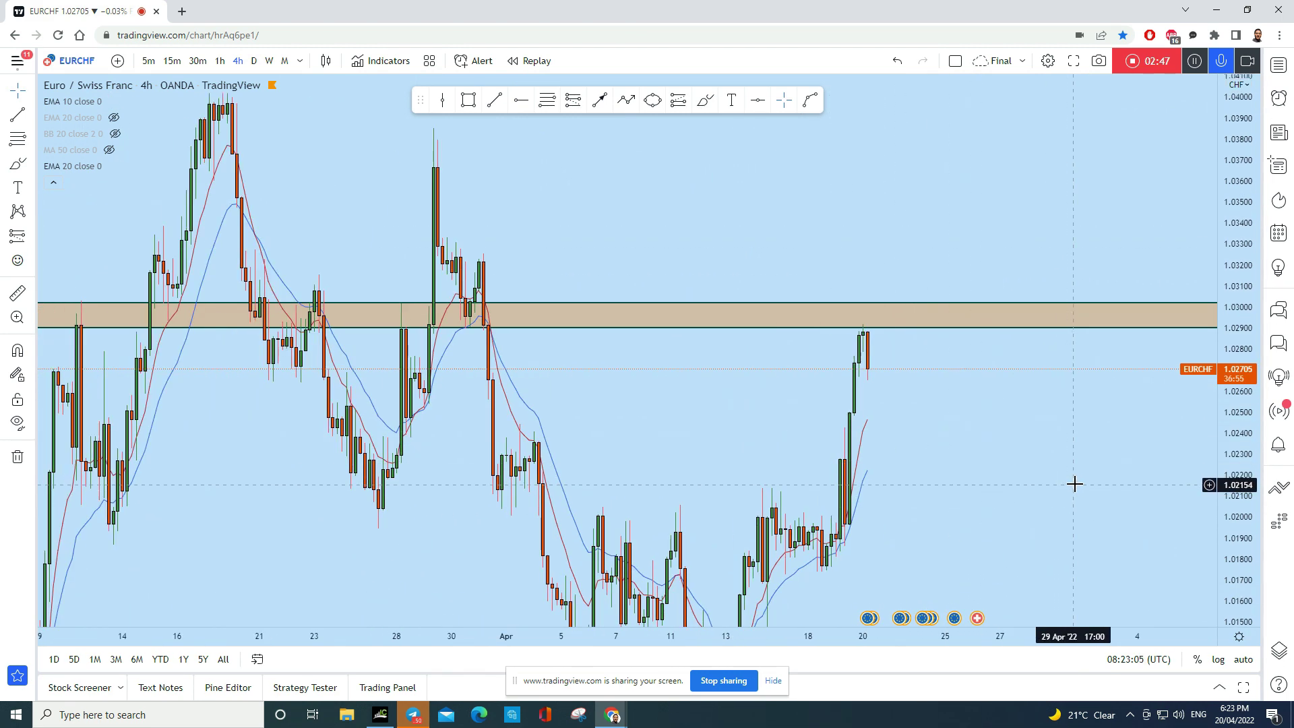
scroll(1072, 483, "down", 2)
scroll(678, 338, "up", 3)
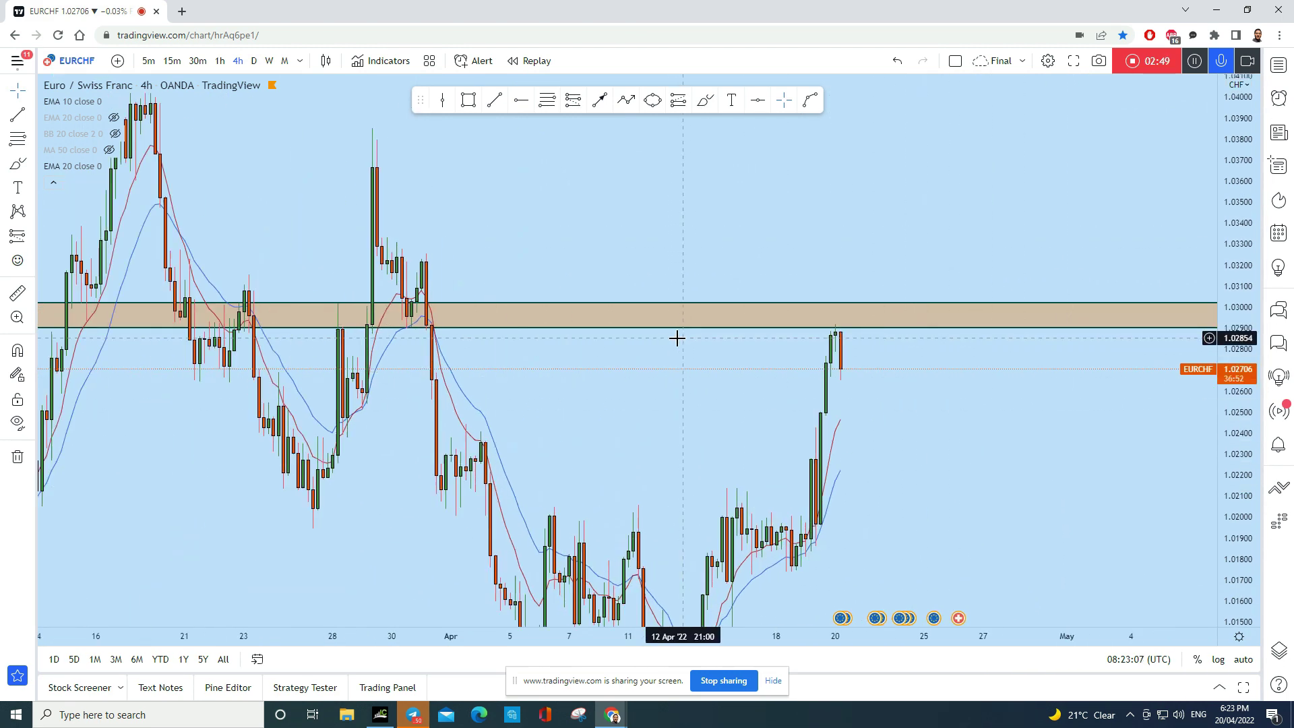
Trace freehand sketches of the zone touches and a drop, then remove every one
left_click(705, 101)
mouse_move(372, 166)
left_mouse_down()
mouse_move(387, 273)
mouse_move(423, 263)
mouse_move(425, 462)
mouse_move(472, 438)
mouse_move(506, 602)
mouse_move(591, 595)
mouse_move(674, 539)
mouse_move(809, 397)
mouse_move(837, 320)
left_mouse_up()
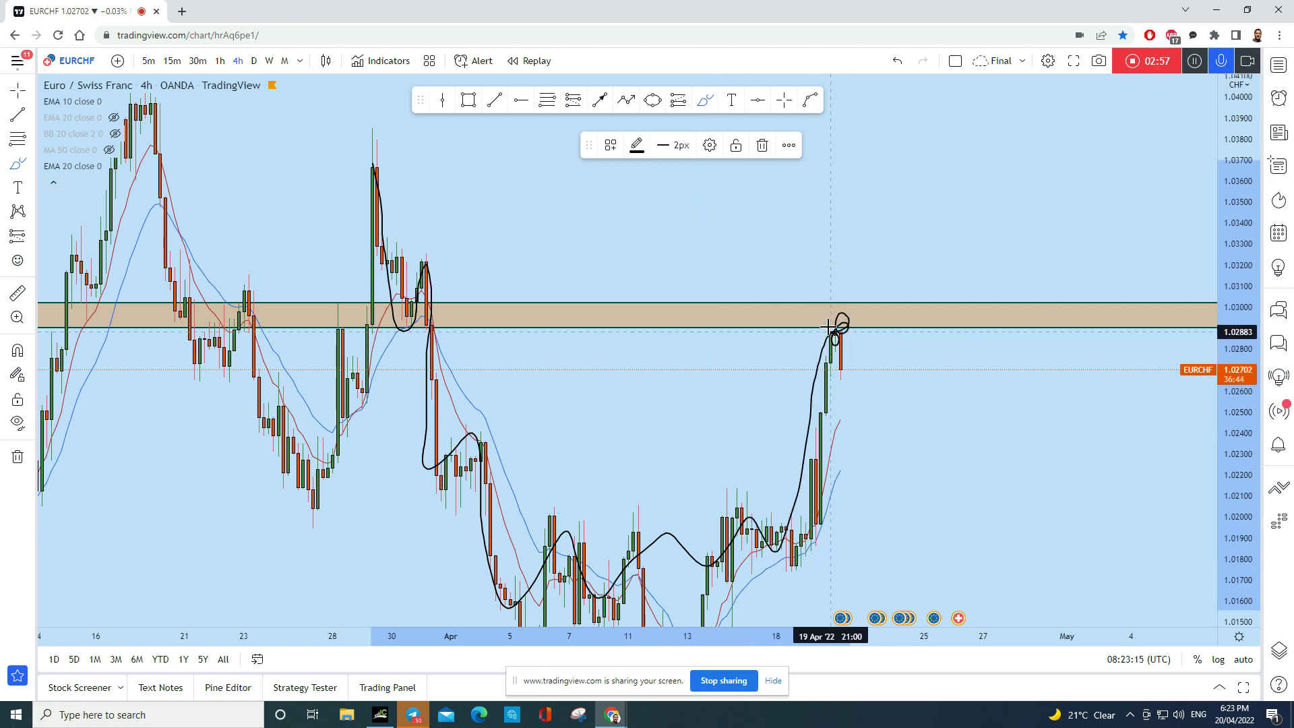
left_click_drag(418, 324, 594, 323)
mouse_move(413, 324)
left_mouse_down()
mouse_move(398, 317)
mouse_move(415, 322)
left_mouse_up()
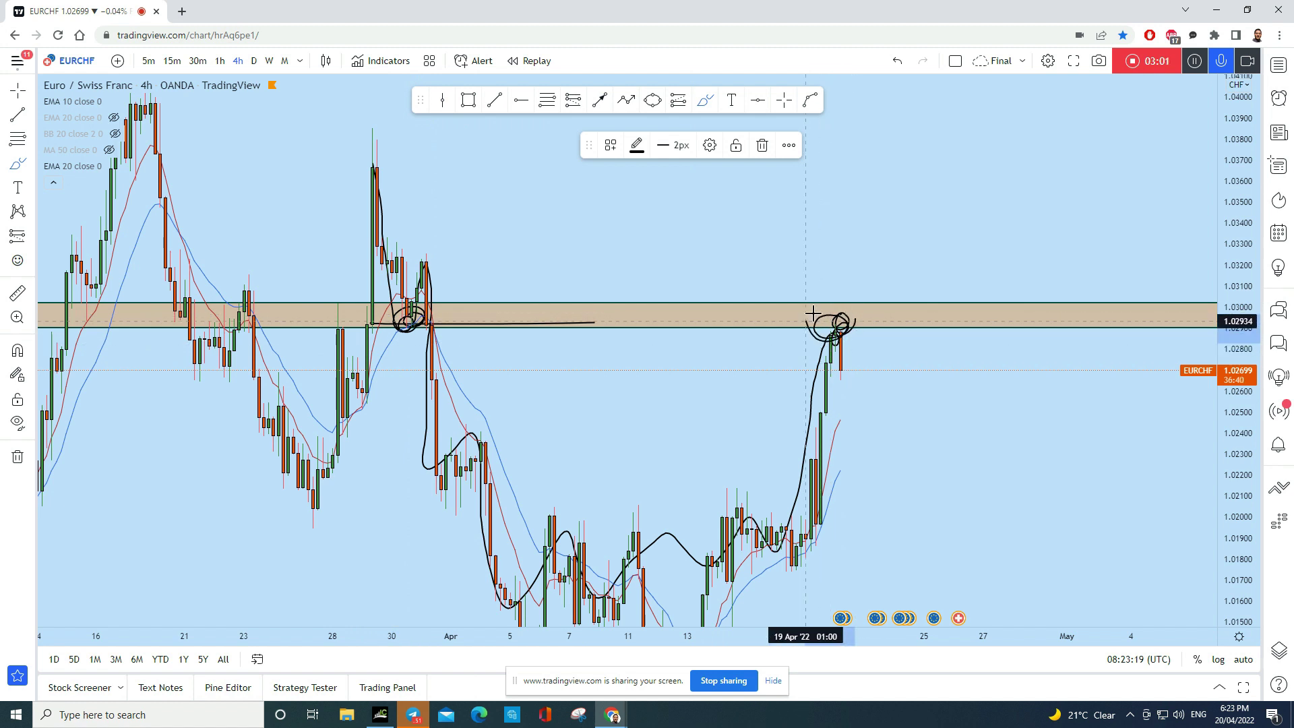
left_click_drag(838, 332, 858, 549)
left_click(895, 62)
left_click(895, 62)
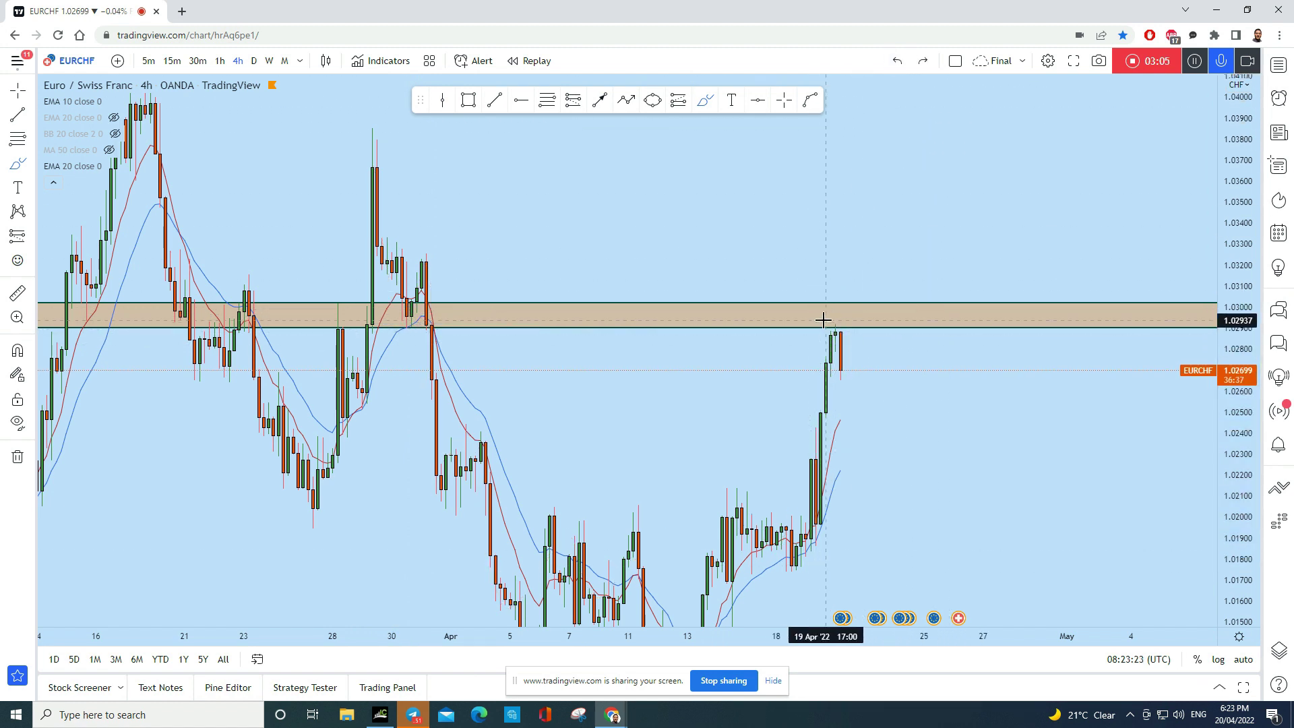
left_click(626, 100)
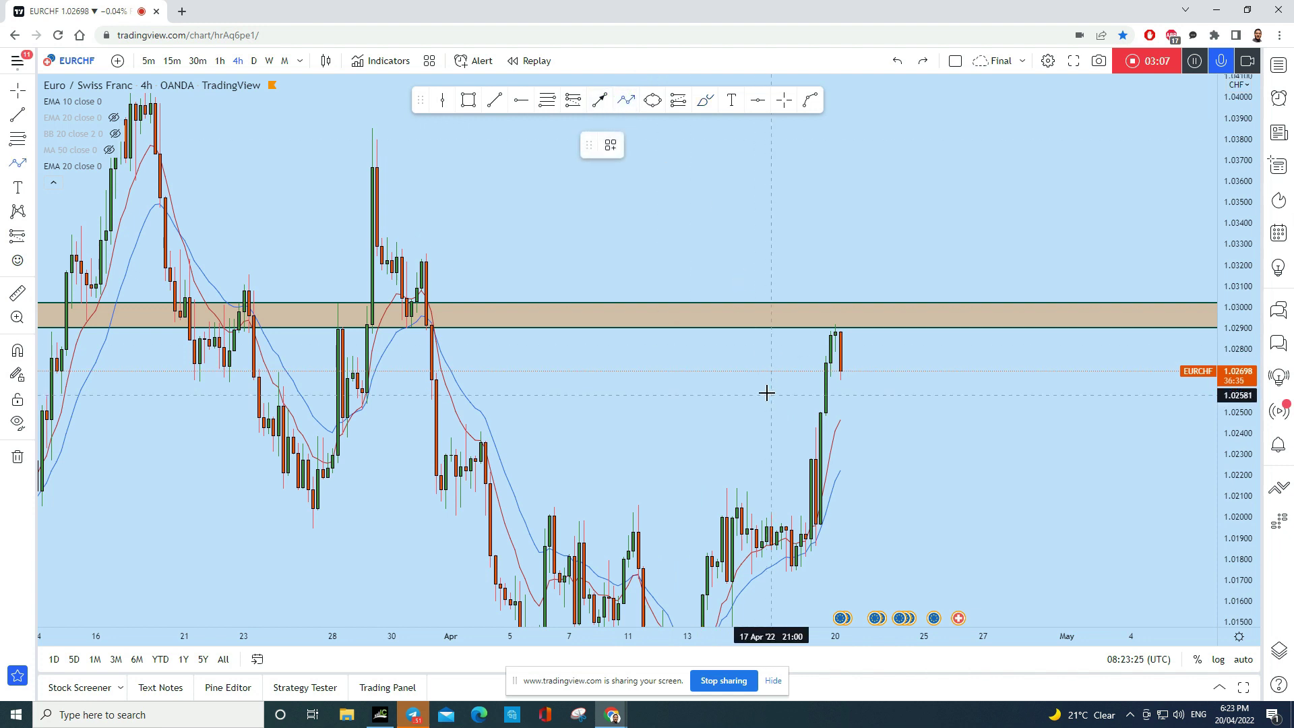
left_click(706, 303)
left_click(727, 182)
left_click(781, 302)
left_click(815, 170)
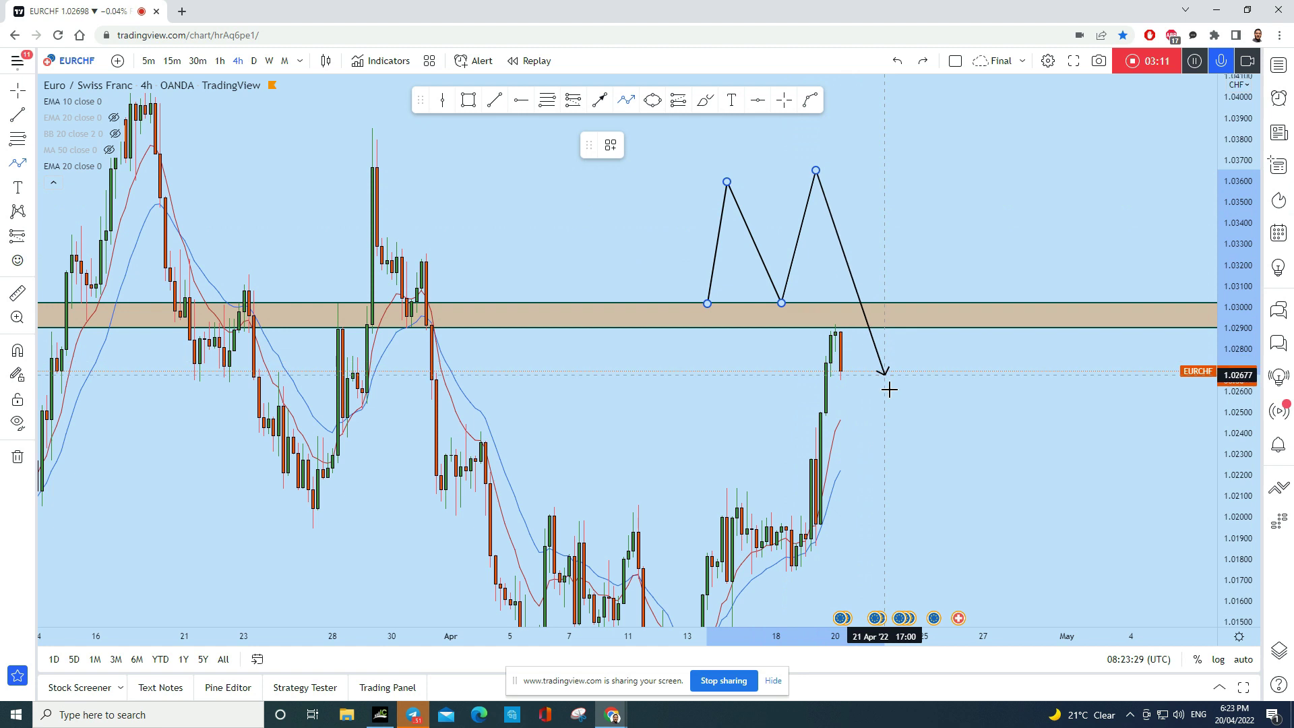
left_click(913, 520)
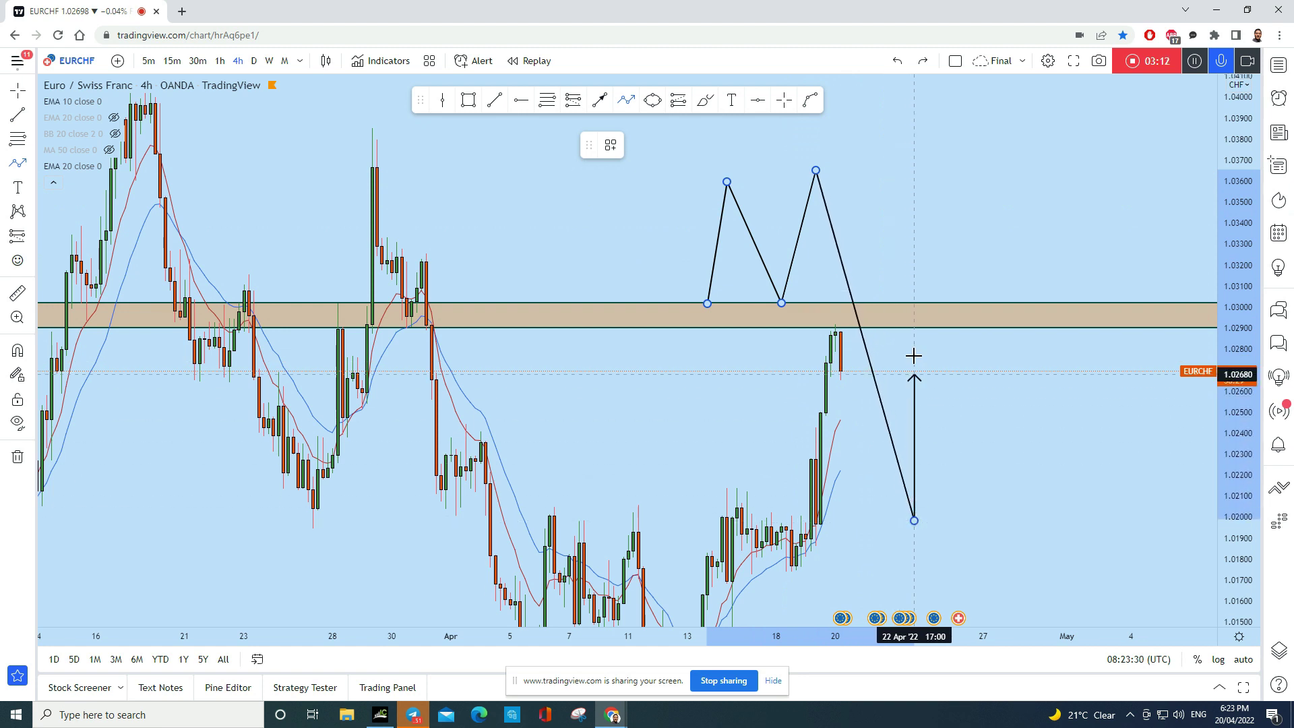
left_click(918, 308)
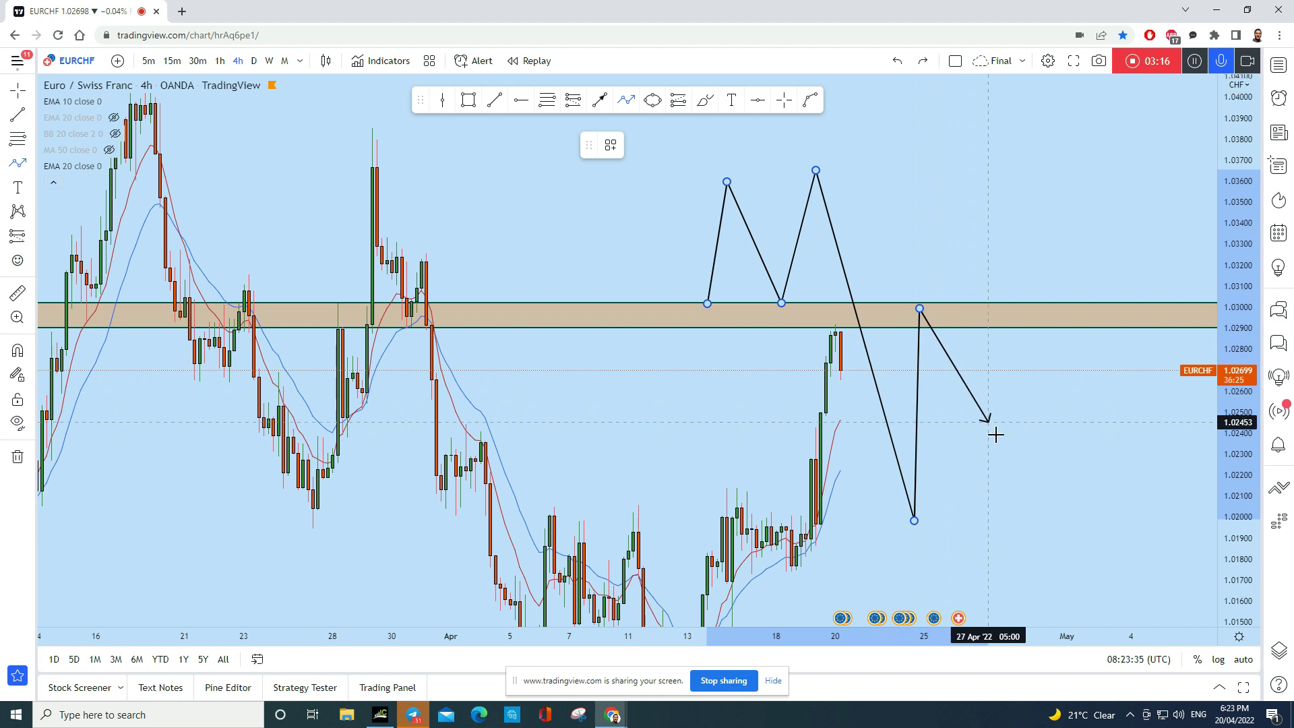
double_click(1053, 549)
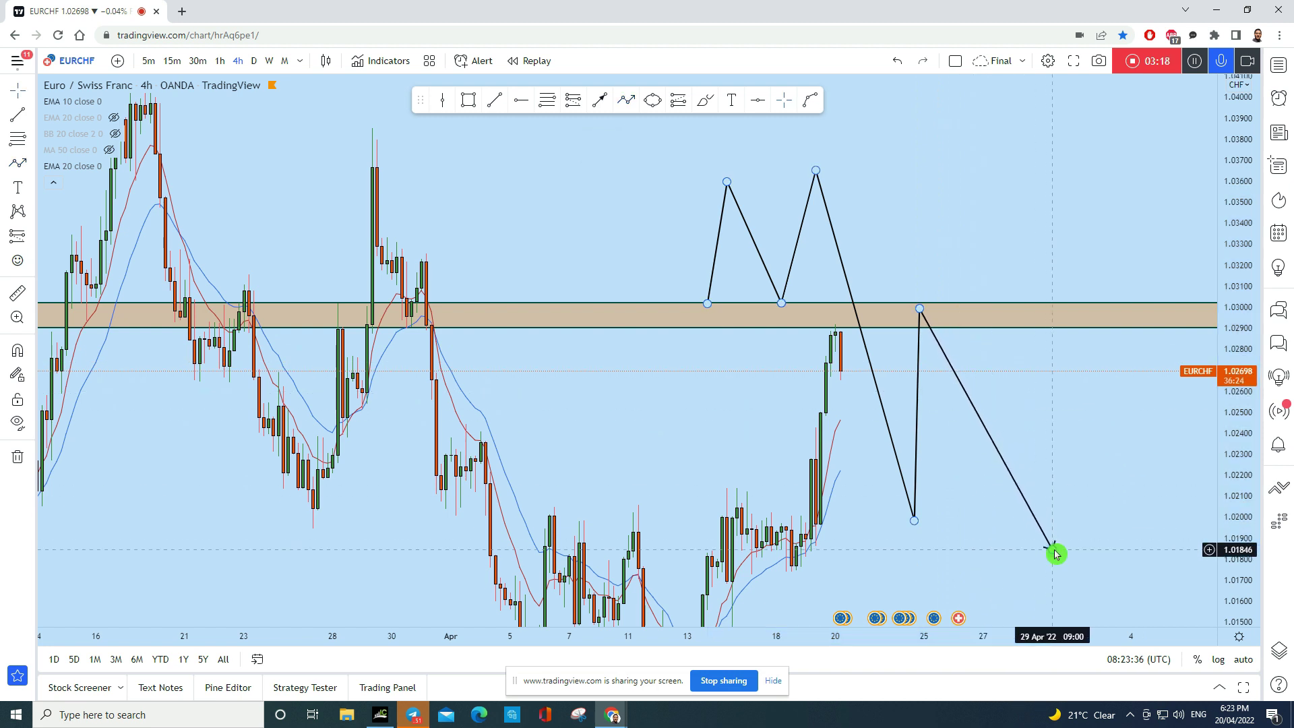
left_click(989, 442)
key("Delete")
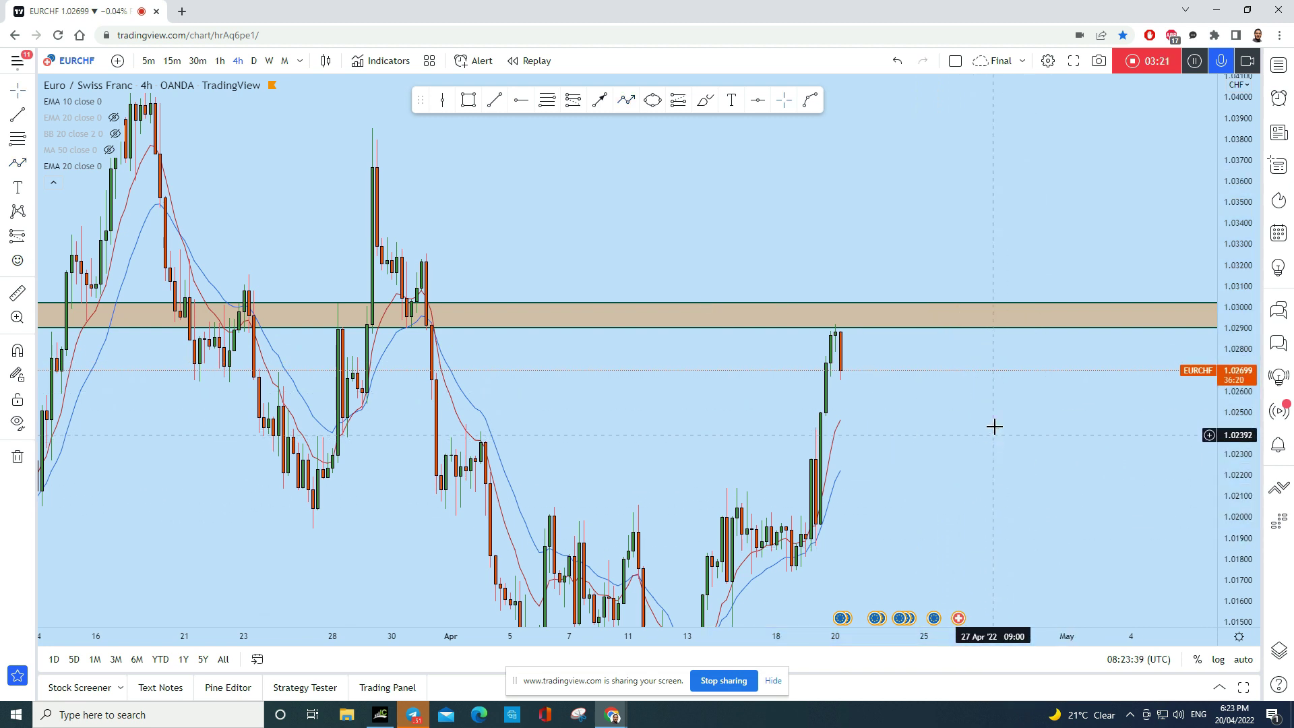
Scribble freehand loops on the zone's earlier and latest touches, then undo them
scroll(942, 329, "up", 2)
scroll(869, 345, "down", 2)
scroll(945, 391, "up", 1)
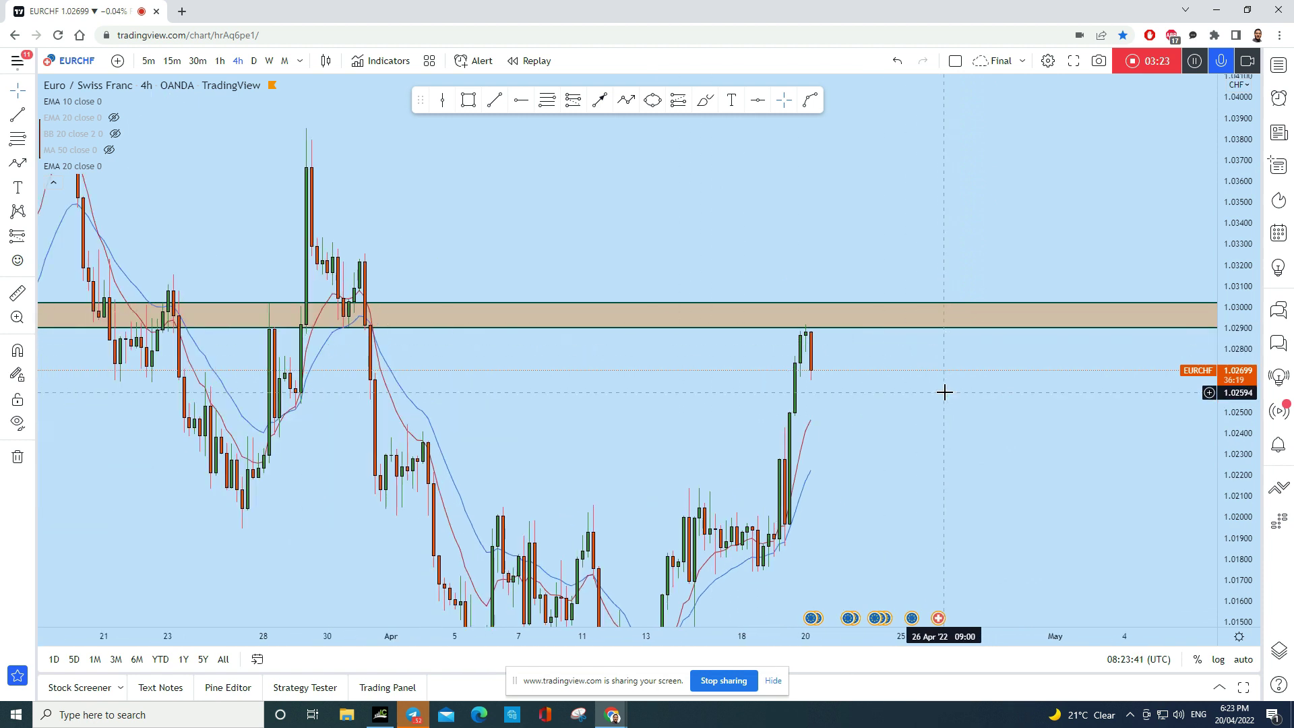
left_click(340, 329)
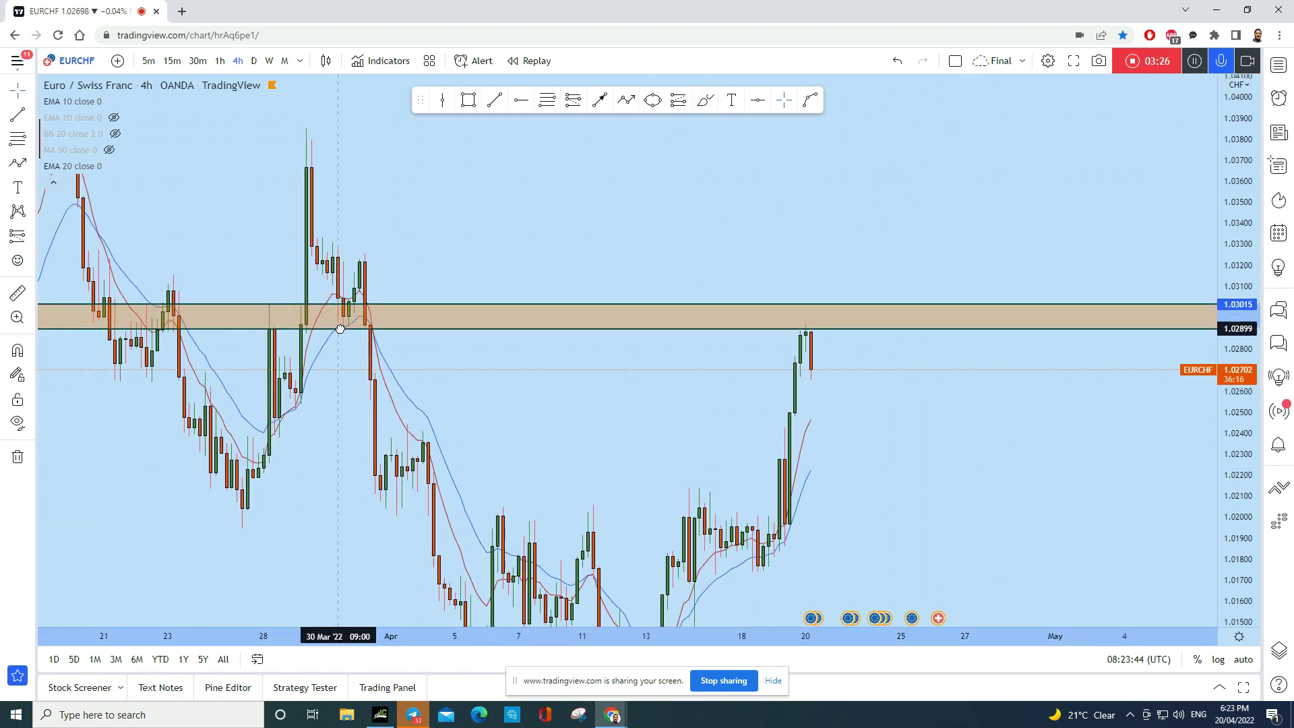
left_click(705, 100)
left_click_drag(354, 327, 348, 332)
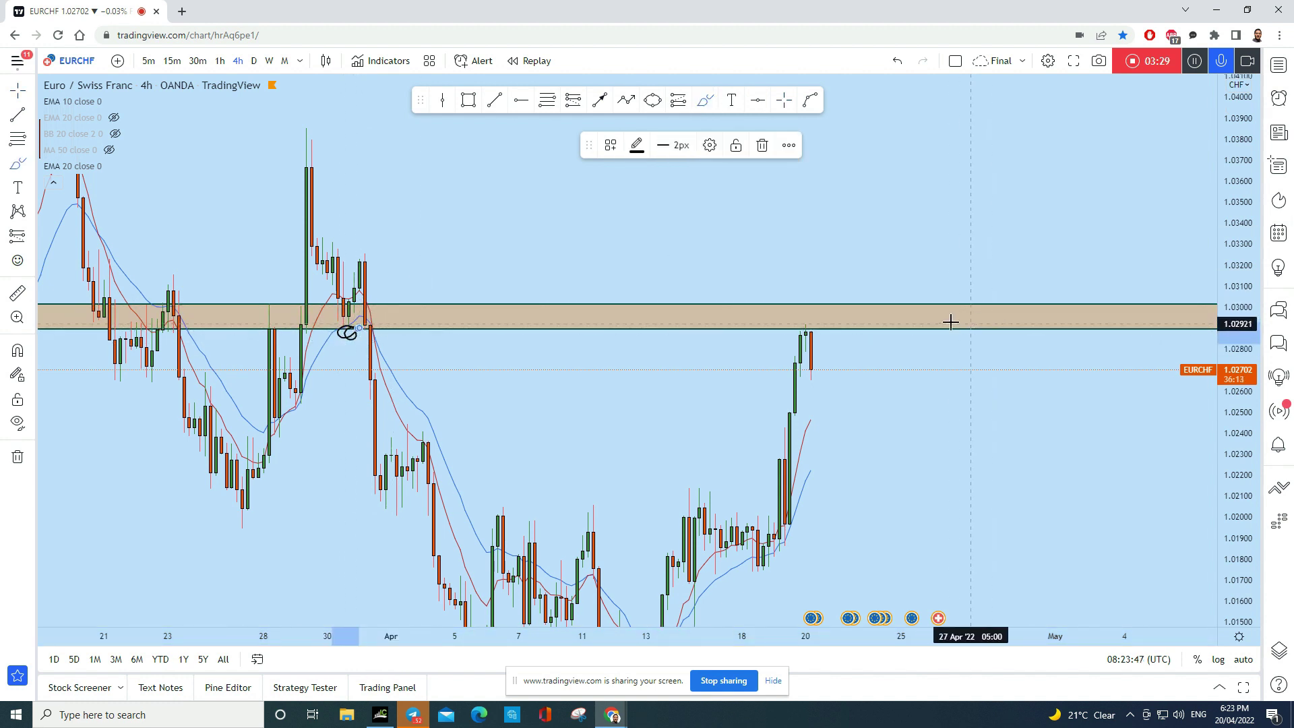
mouse_move(821, 324)
left_mouse_down()
mouse_move(808, 329)
mouse_move(852, 410)
mouse_move(855, 465)
left_mouse_up()
left_click(896, 60)
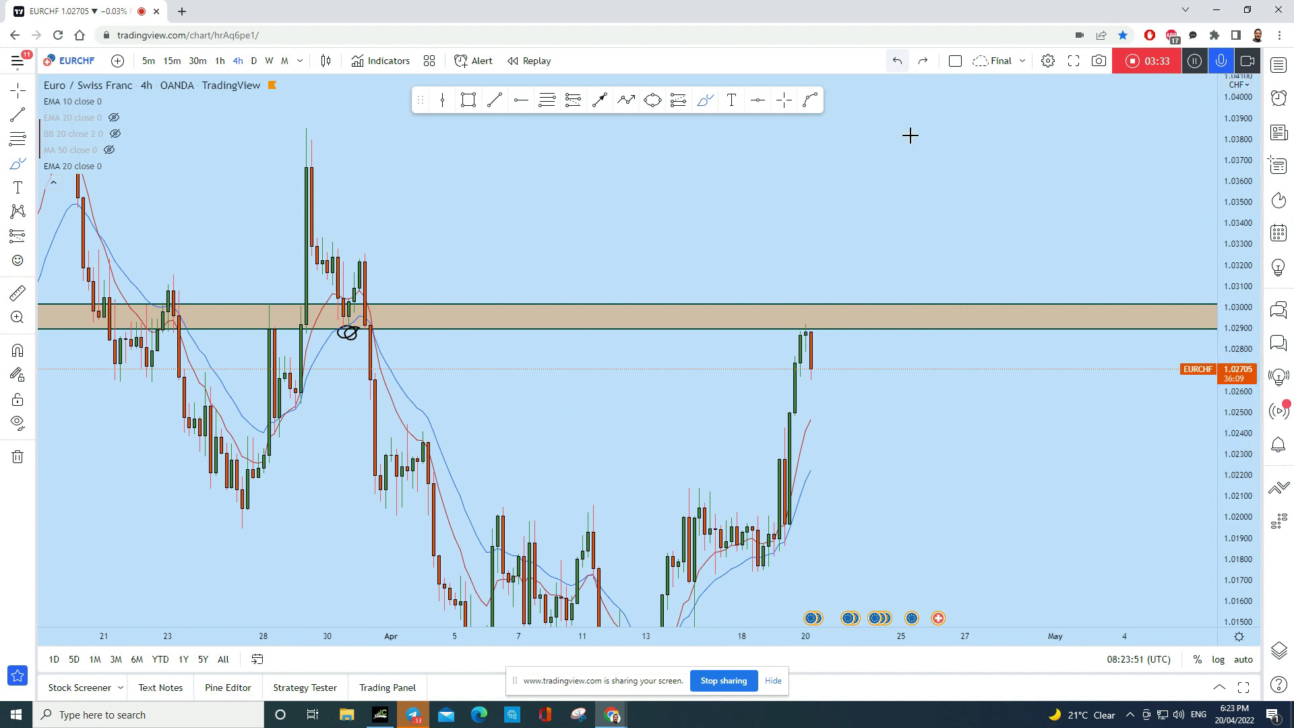
scroll(934, 300, "up", 3)
scroll(934, 300, "down", 5)
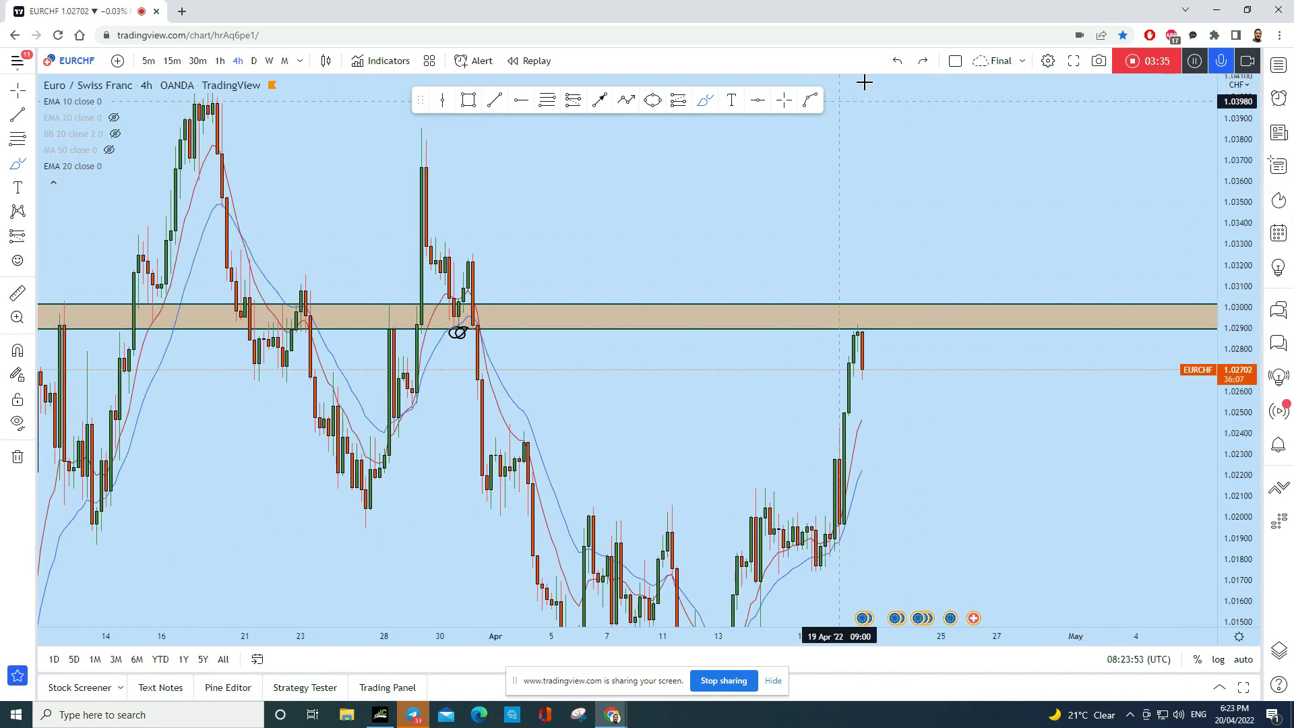
left_click(897, 59)
Draw a tilted ellipse around the latest candles touching the 1.03 zone
left_click(652, 100)
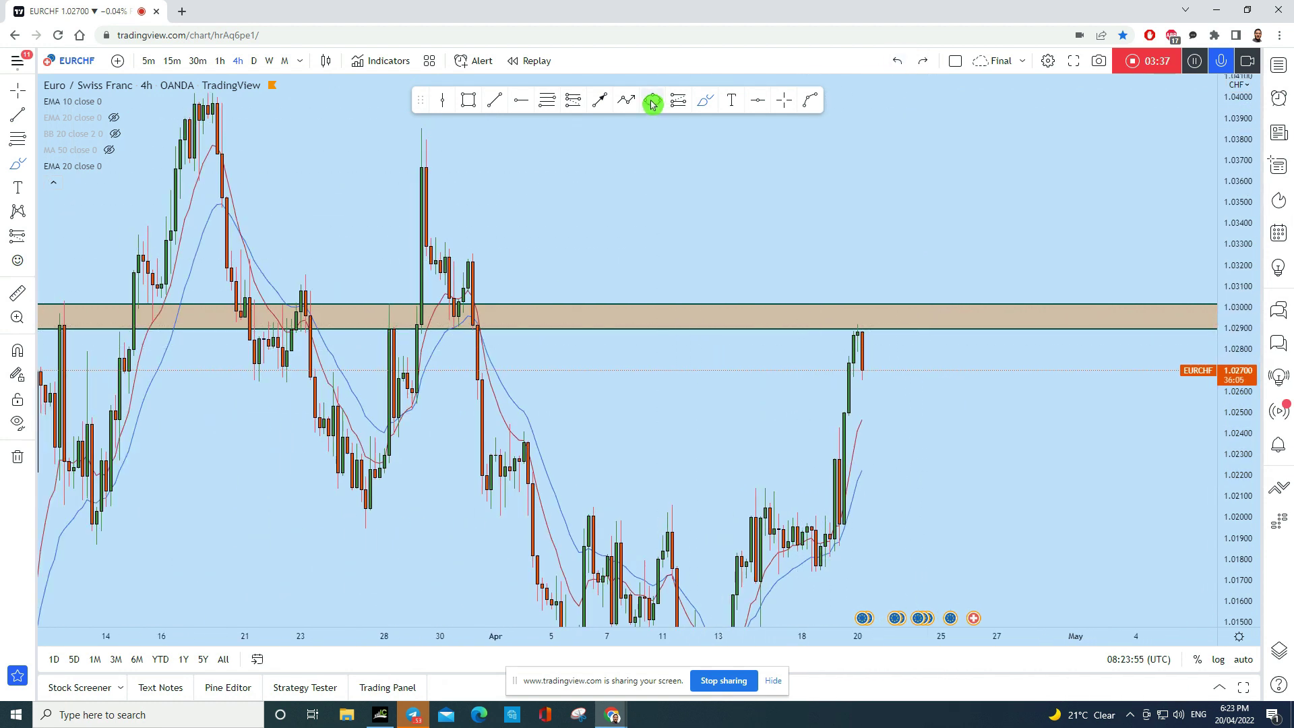
left_click(851, 340)
left_click(875, 320)
left_click(899, 337)
left_click_drag(972, 279, 763, 230)
Add a Path arrow from the circled candles down toward about 1.0175
left_click(633, 105)
left_click(649, 288)
left_click(791, 519)
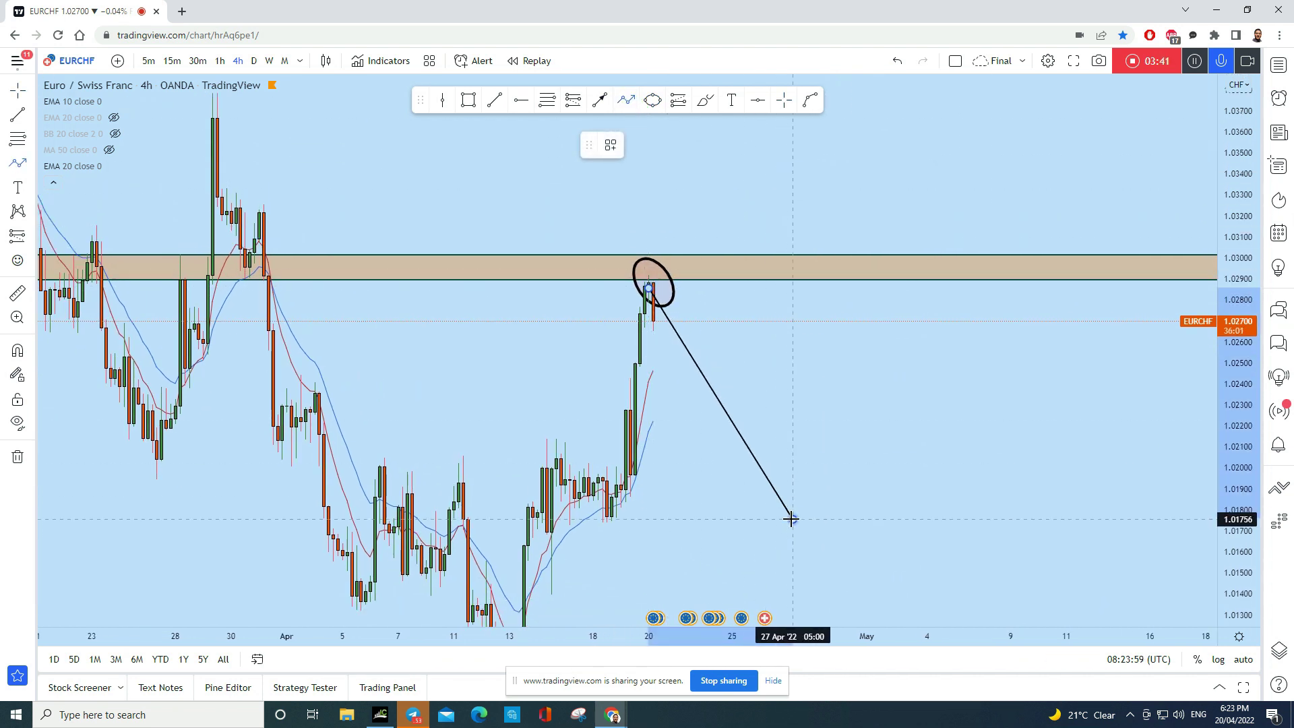
scroll(791, 519, "down", 1)
scroll(791, 519, "down", 2)
key("Escape")
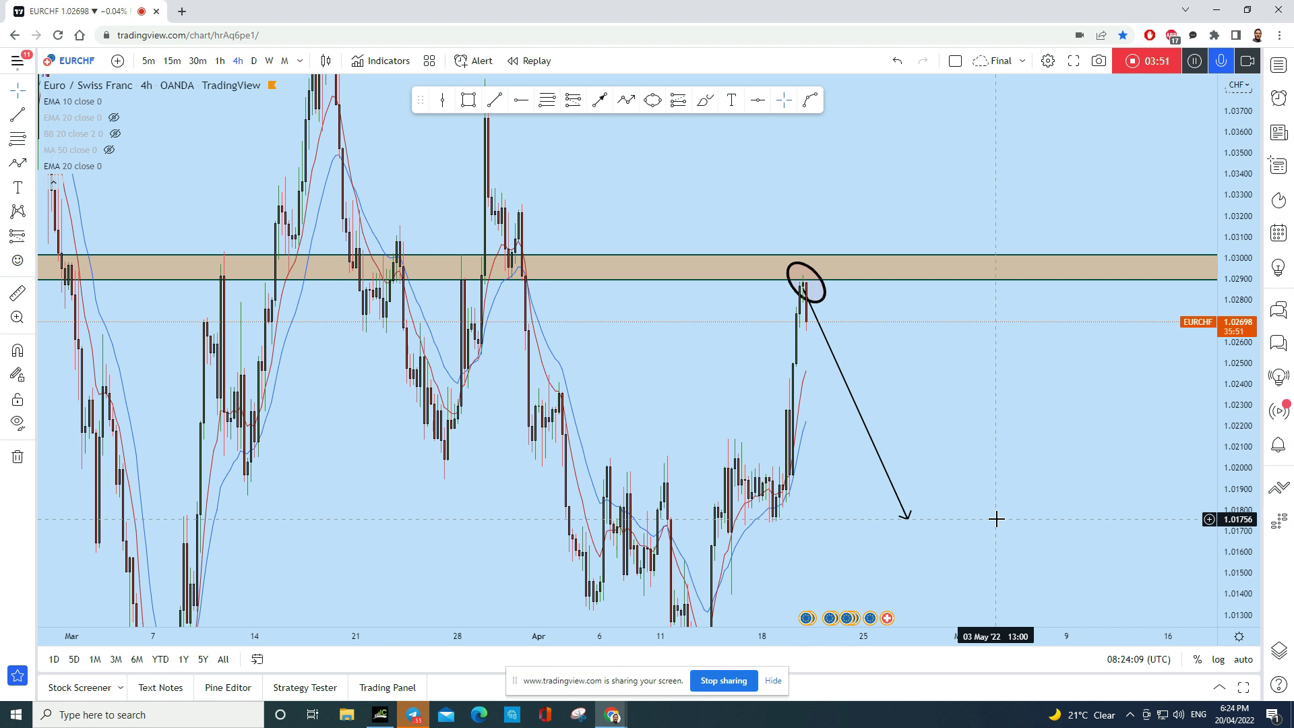
Load EURAUD from the watchlist, then close the watchlist panel
left_click(1278, 64)
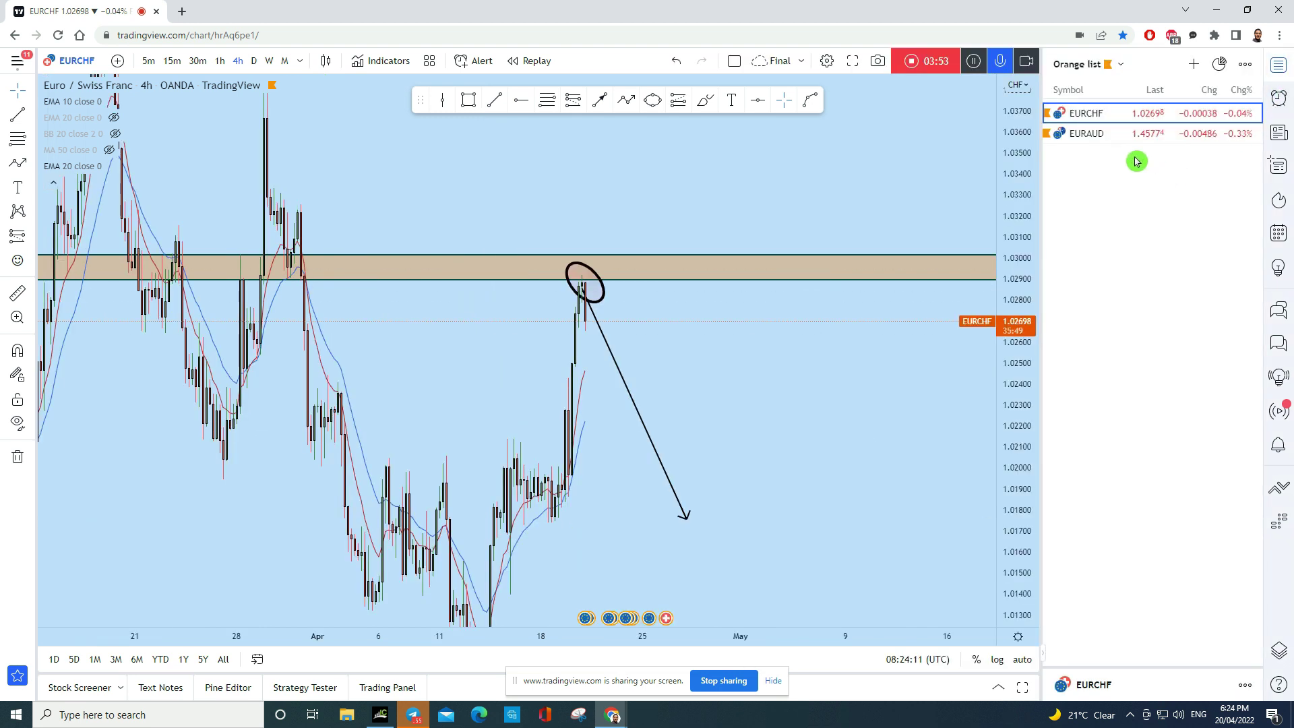
left_click(1121, 134)
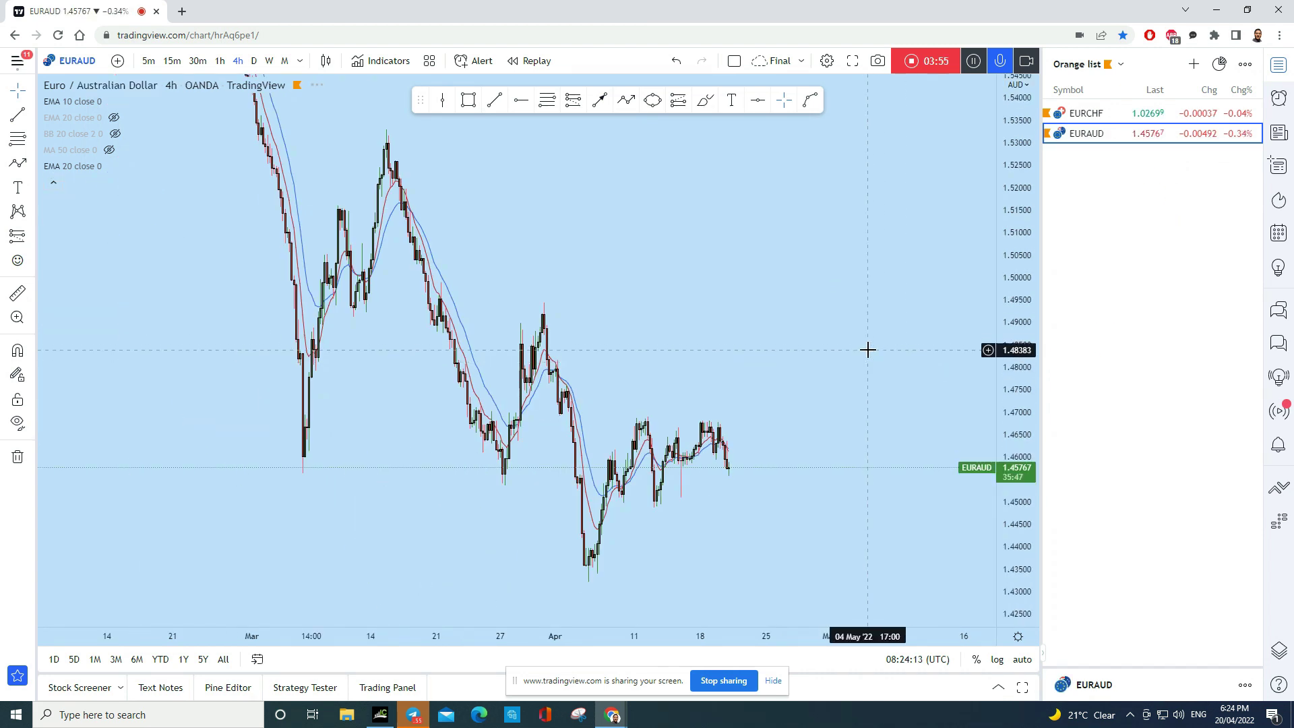
left_click(27, 95)
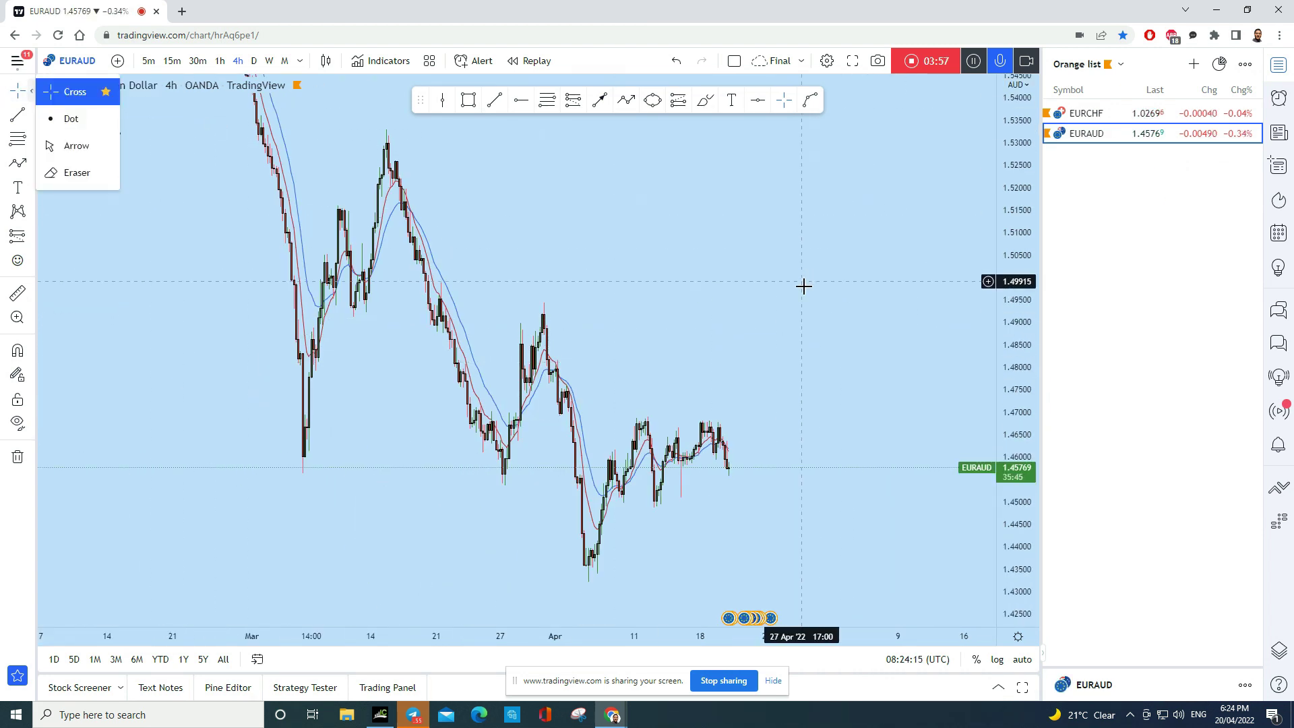
left_click_drag(836, 365, 864, 325)
scroll(864, 326, "down", 5)
left_click_drag(1022, 232, 1013, 409)
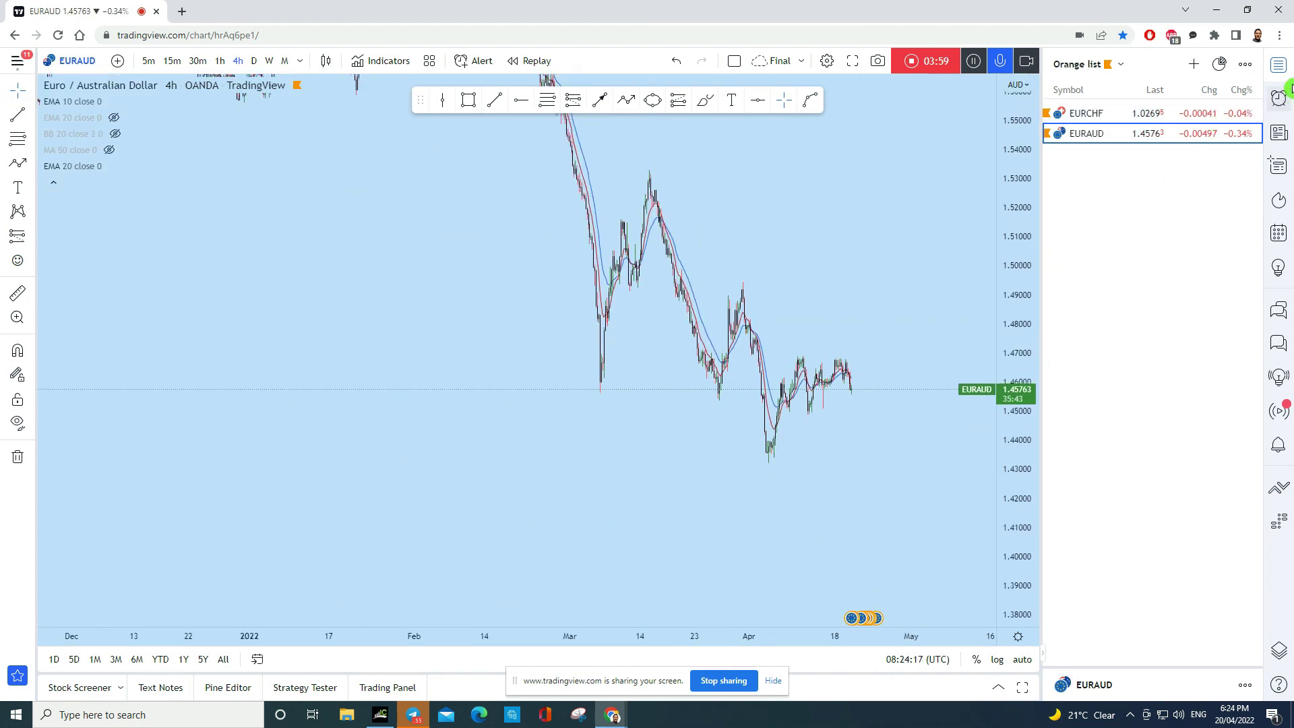
left_click(1280, 64)
Show EURAUD on 1M candles, scaled to frame the 2022 drop toward 1.4577
left_click(284, 60)
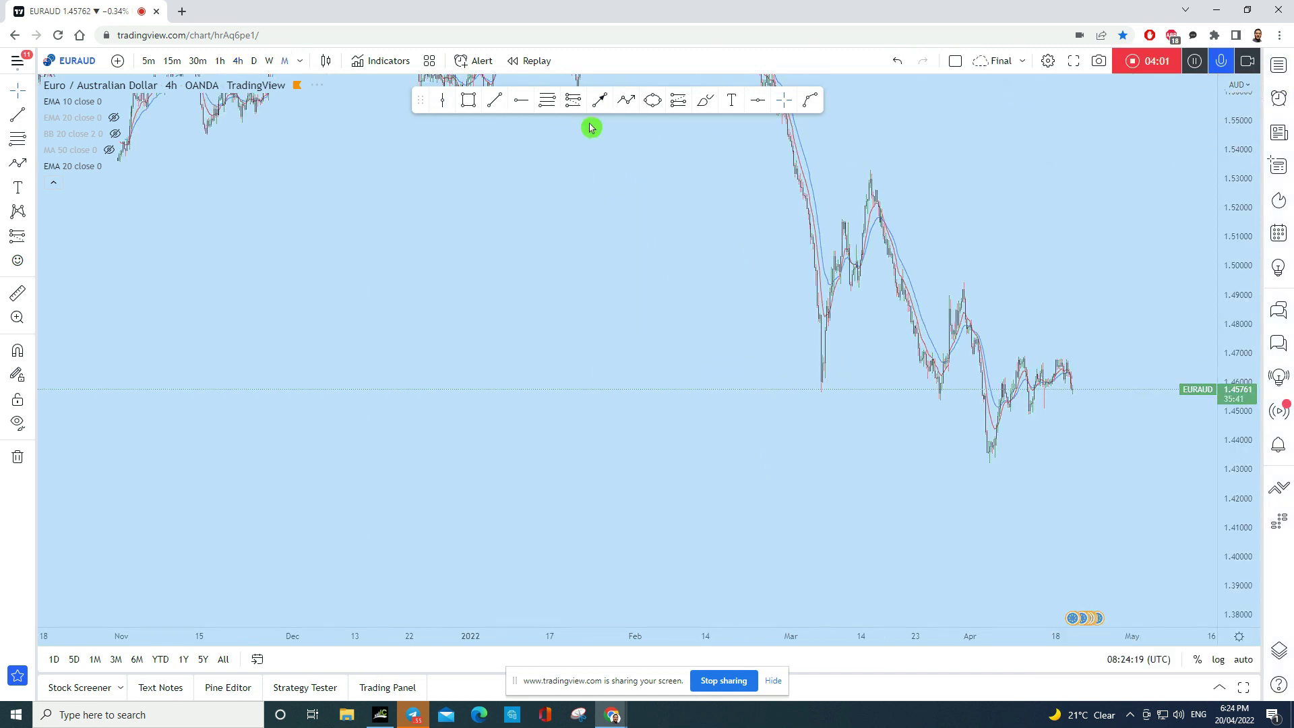
scroll(1024, 306, "up", 10)
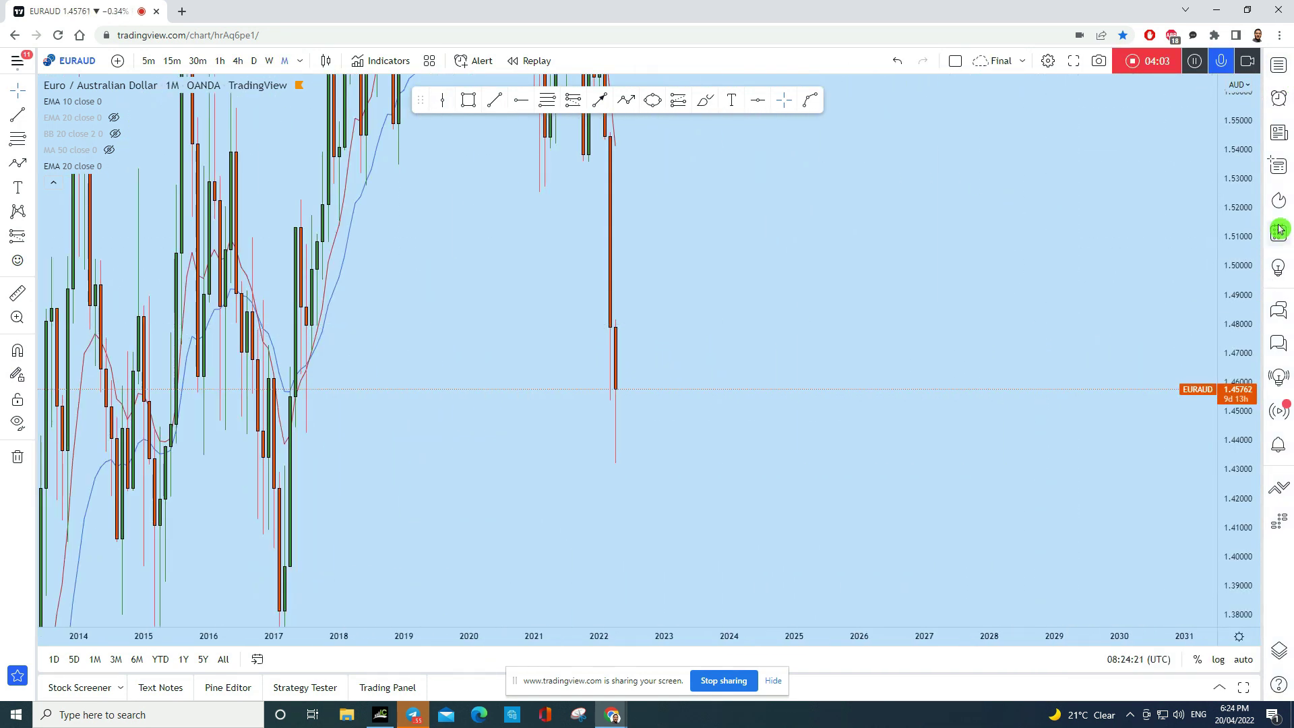
left_click_drag(1236, 174, 1236, 337)
scroll(987, 520, "down", 5)
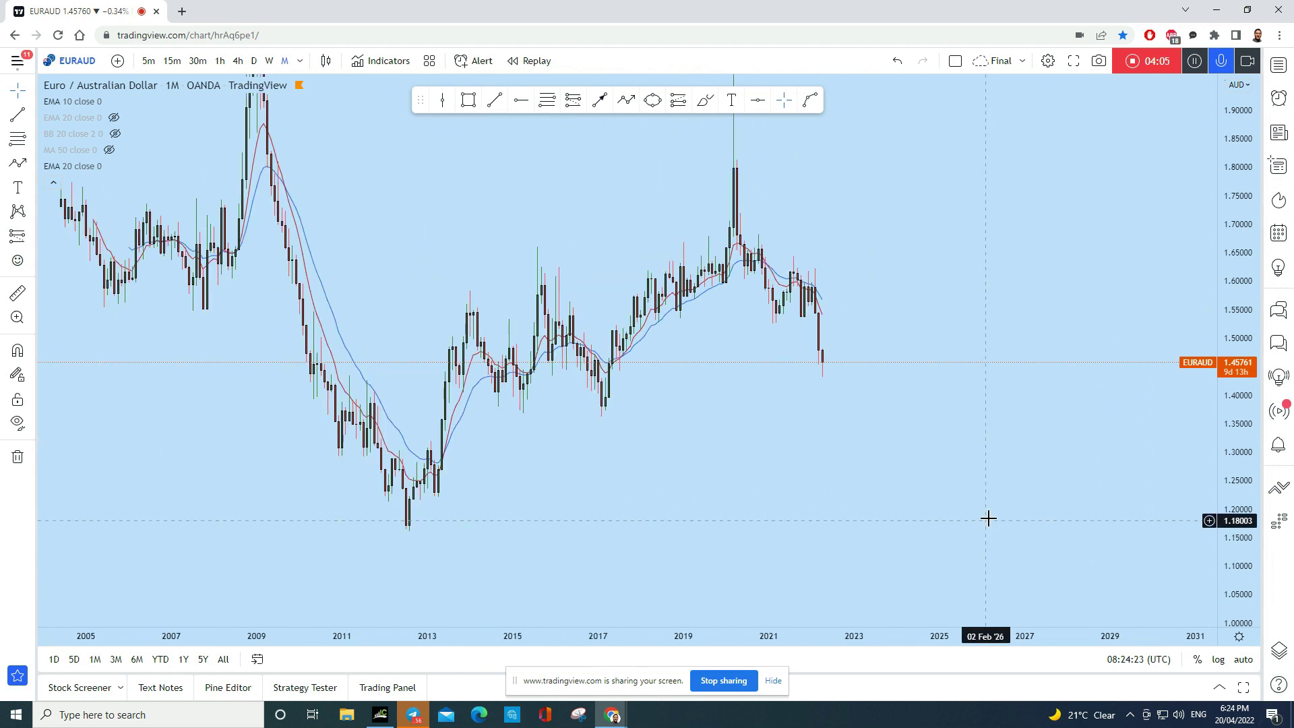
left_click_drag(1228, 565, 1227, 405)
scroll(1011, 162, "up", 10)
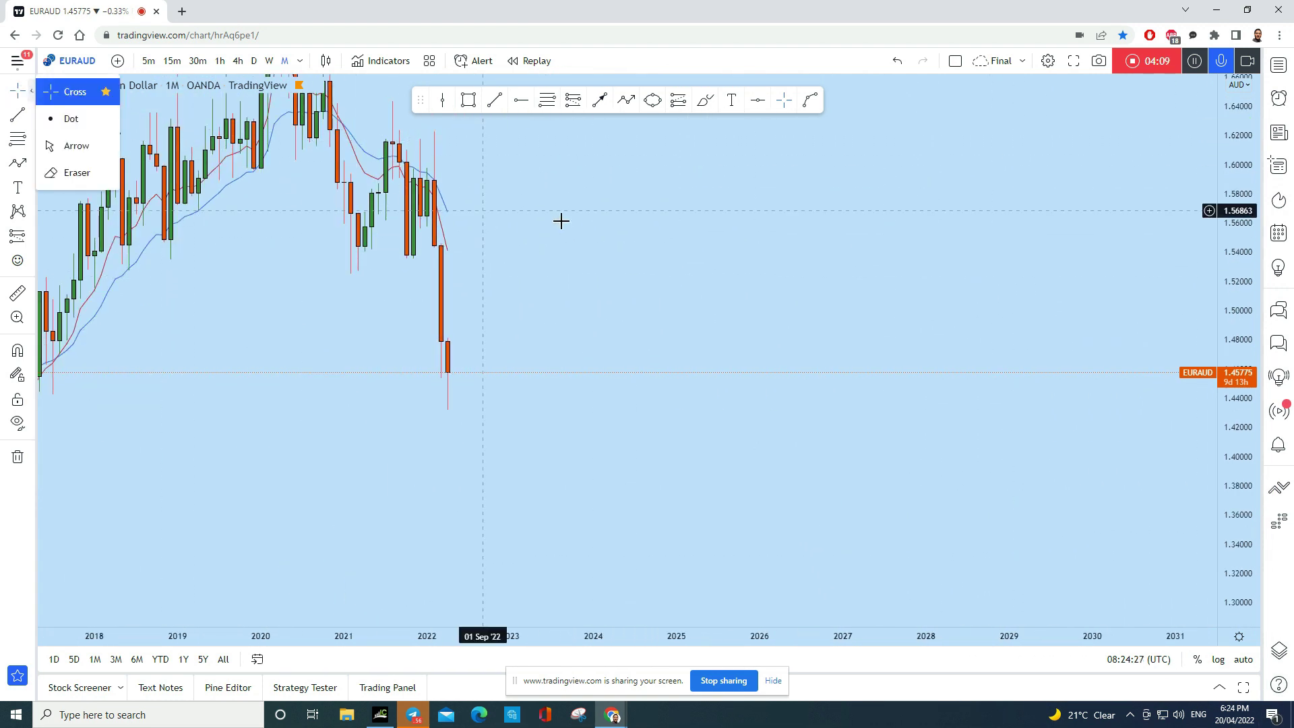
left_click_drag(597, 233, 831, 337)
left_click(710, 105)
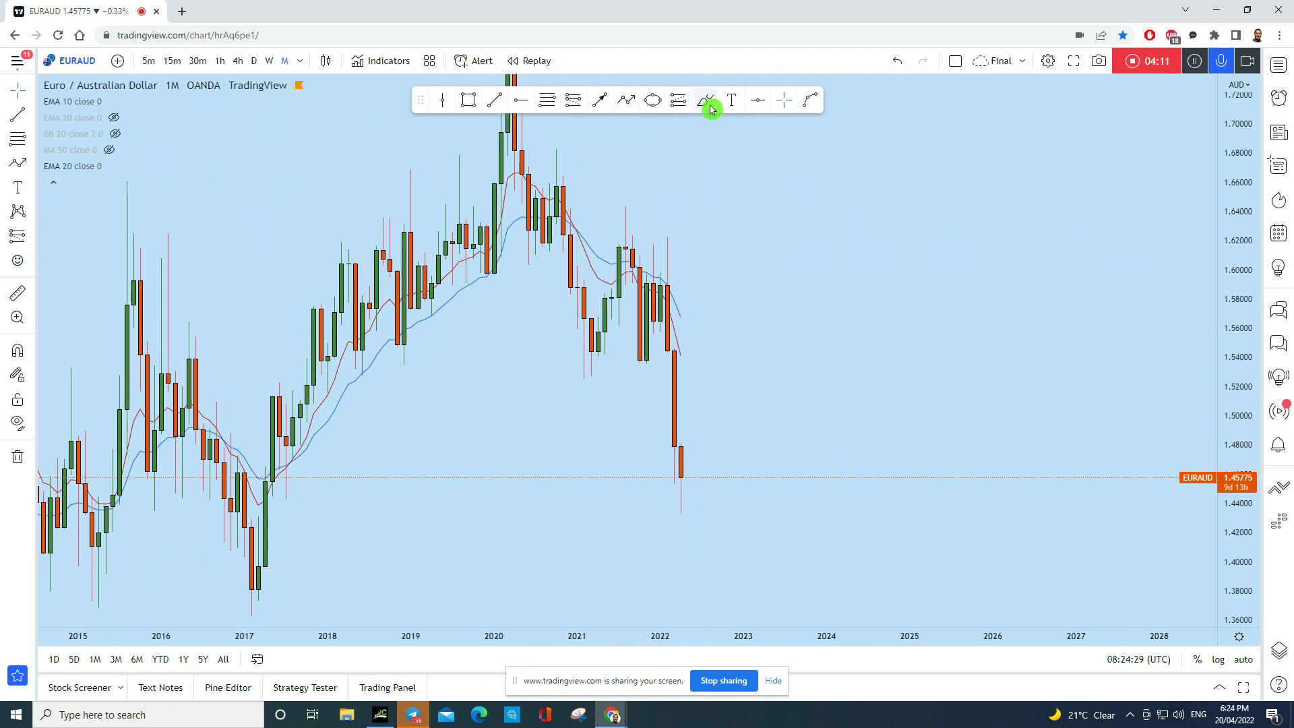
mouse_move(681, 226)
left_mouse_down()
mouse_move(646, 248)
mouse_move(674, 391)
left_mouse_up()
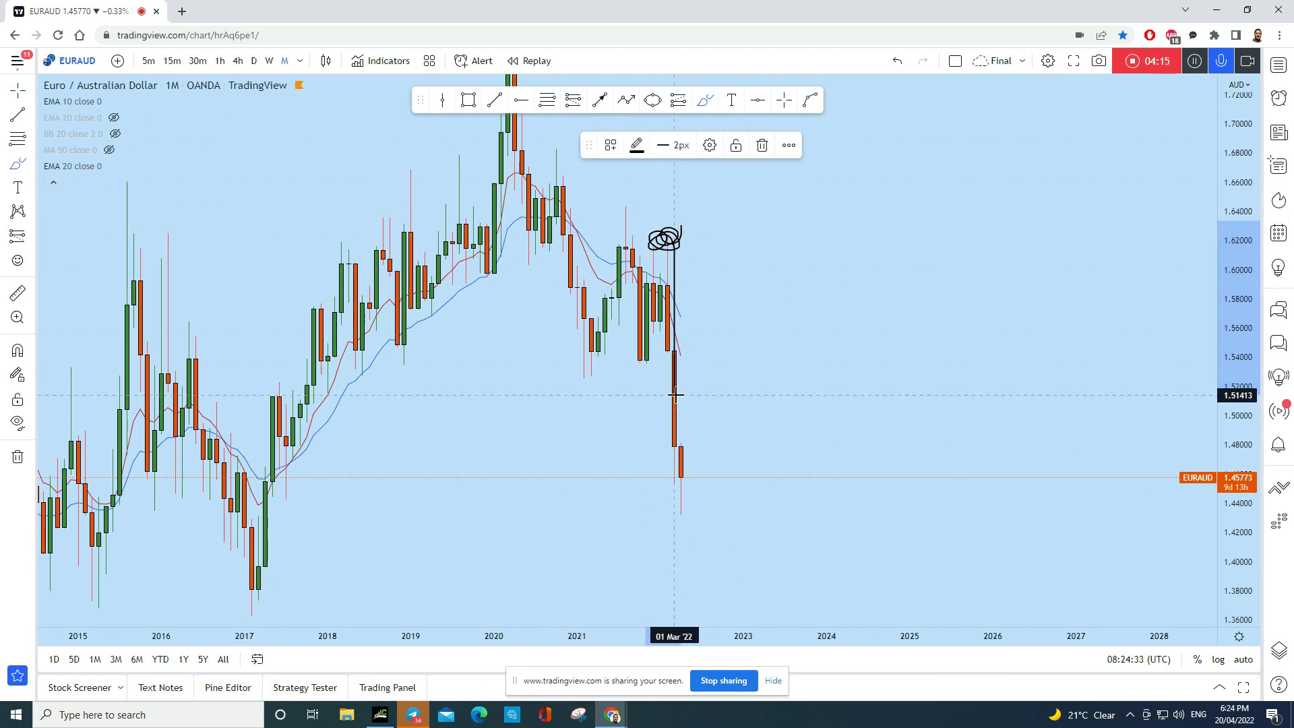
left_click(898, 64)
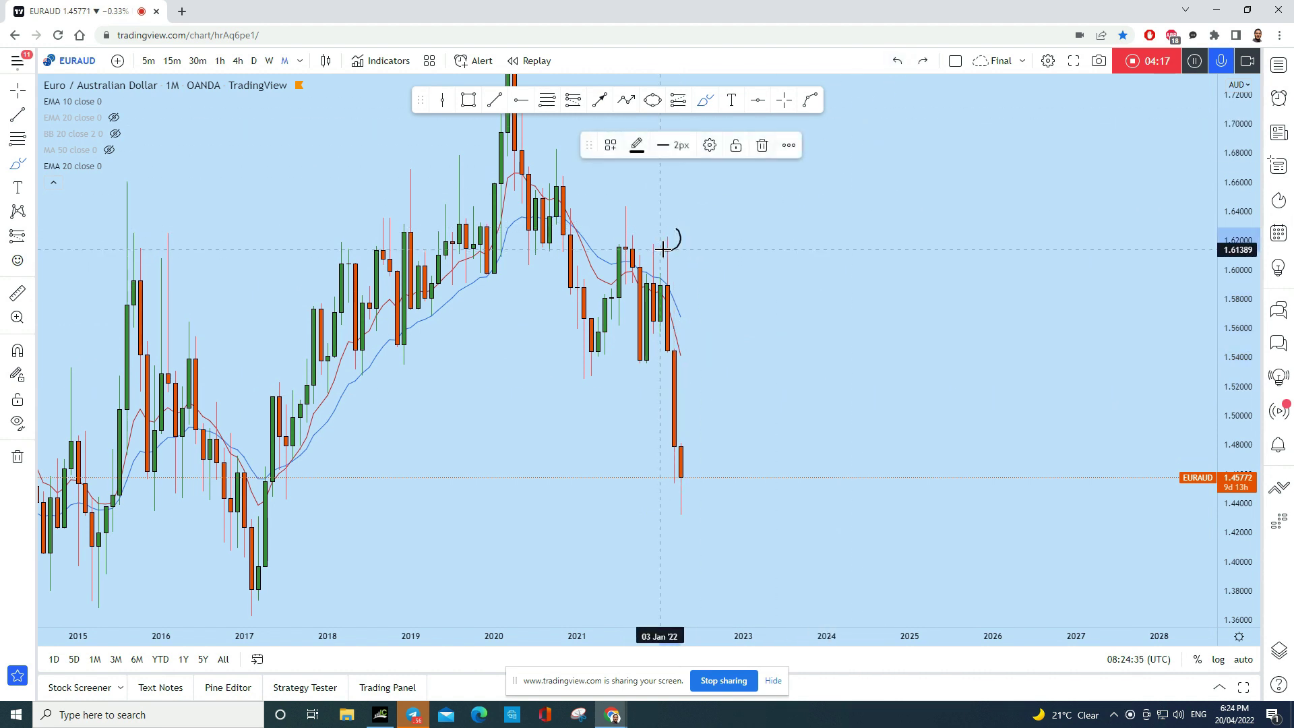
mouse_move(667, 231)
left_mouse_down()
mouse_move(673, 364)
mouse_move(694, 400)
mouse_move(695, 572)
left_mouse_up()
left_click(897, 60)
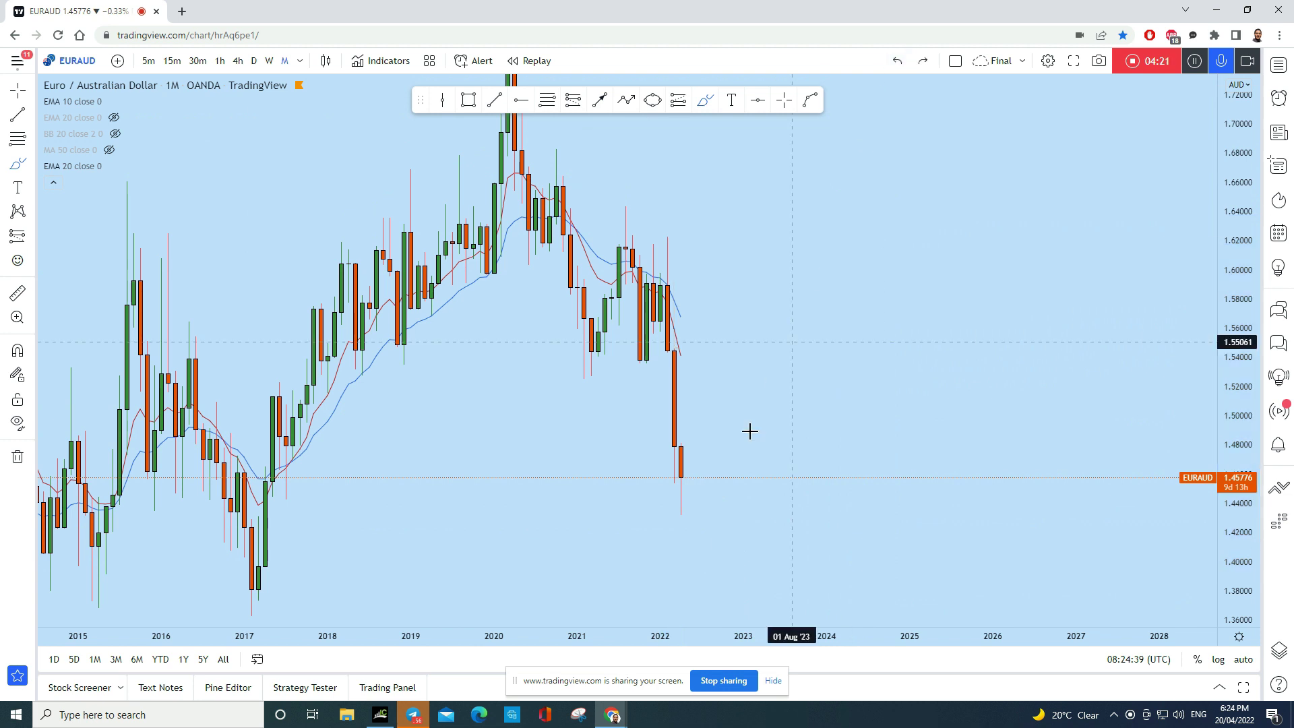
left_click_drag(685, 469, 689, 556)
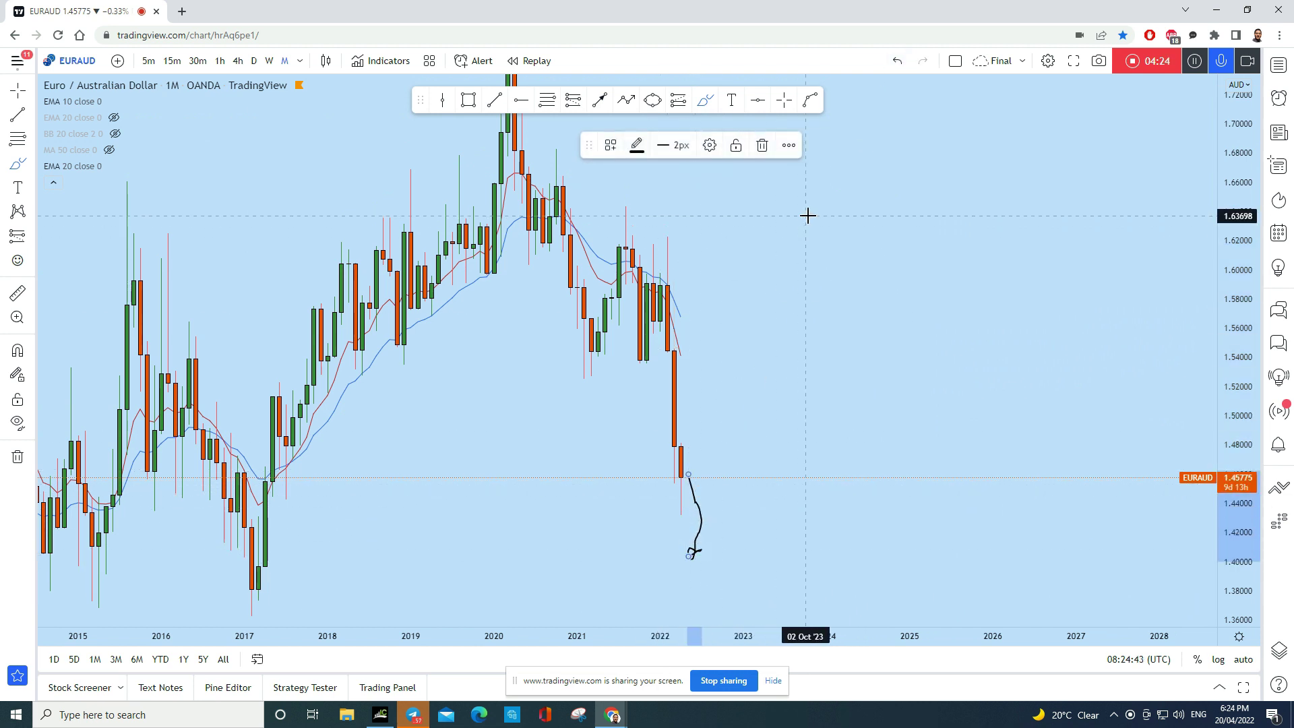
left_click(896, 61)
mouse_move(696, 334)
left_mouse_down()
mouse_move(680, 345)
mouse_move(641, 276)
mouse_move(690, 260)
mouse_move(707, 519)
mouse_move(694, 569)
left_mouse_up()
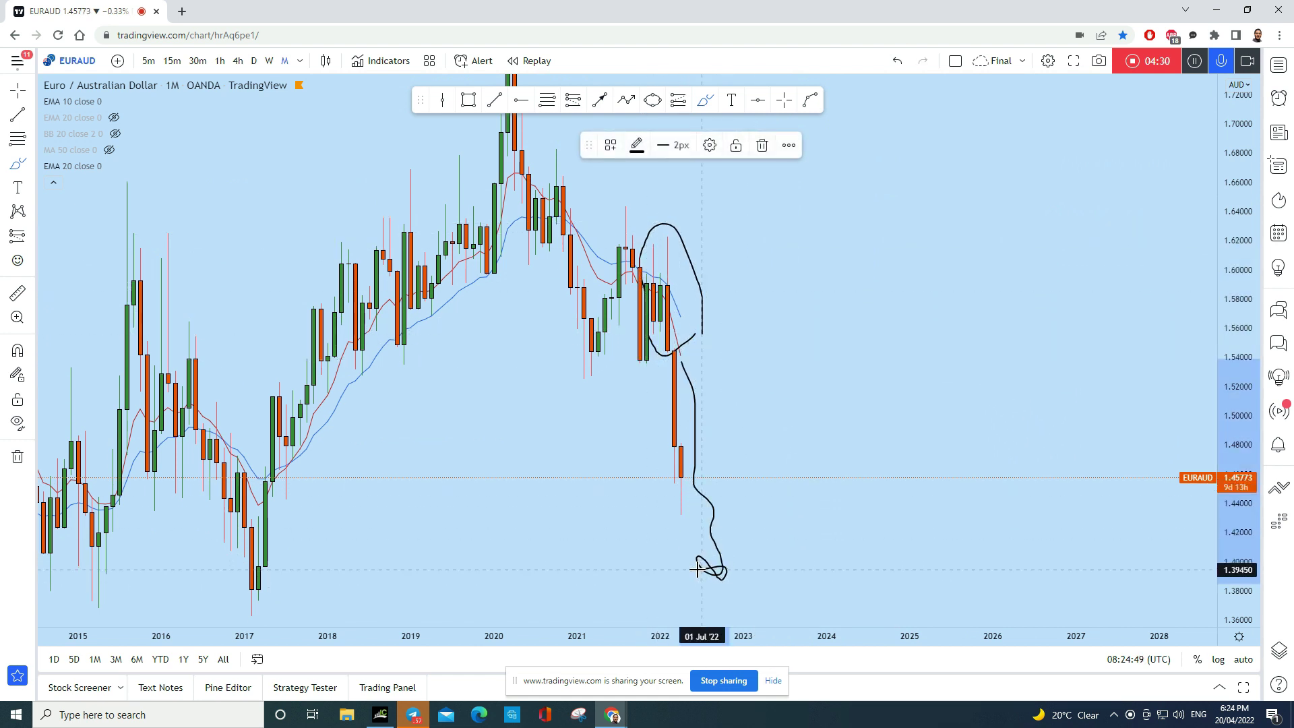
left_click(897, 61)
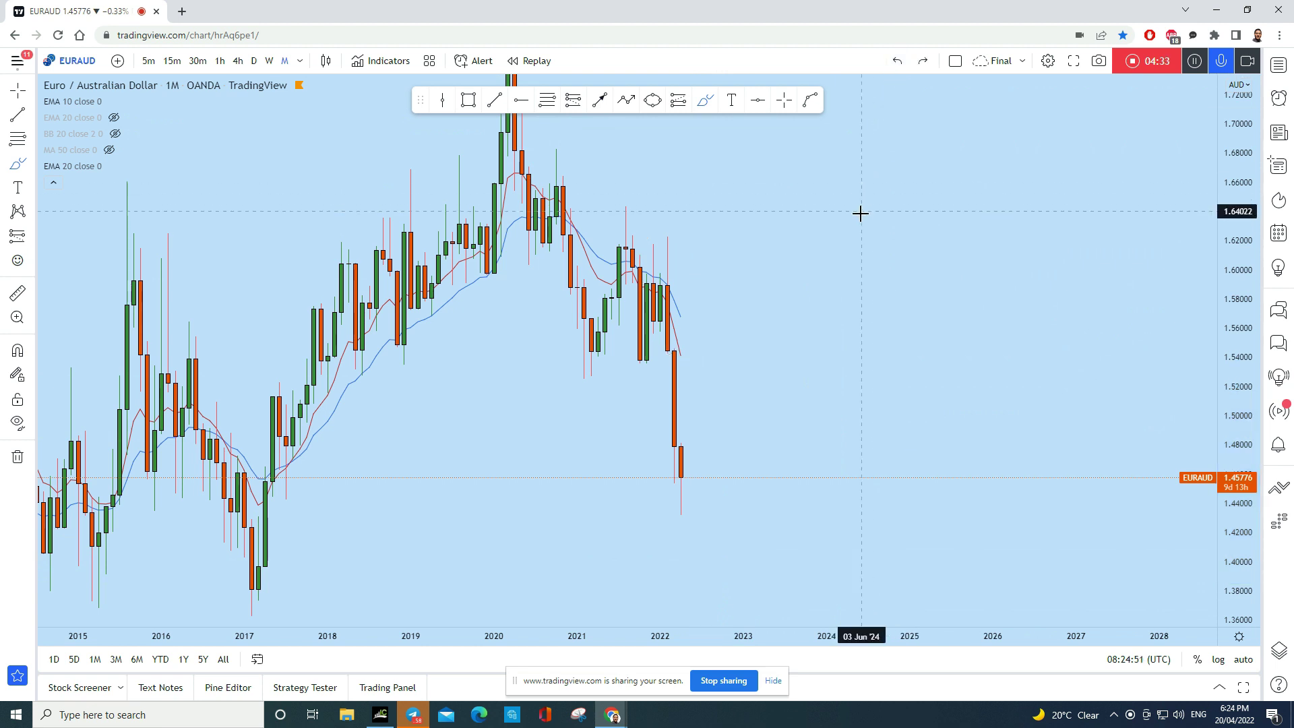
Place a horizontal support line at 1.4333 on EURAUD, then switch to weekly candles
scroll(860, 213, "down", 2)
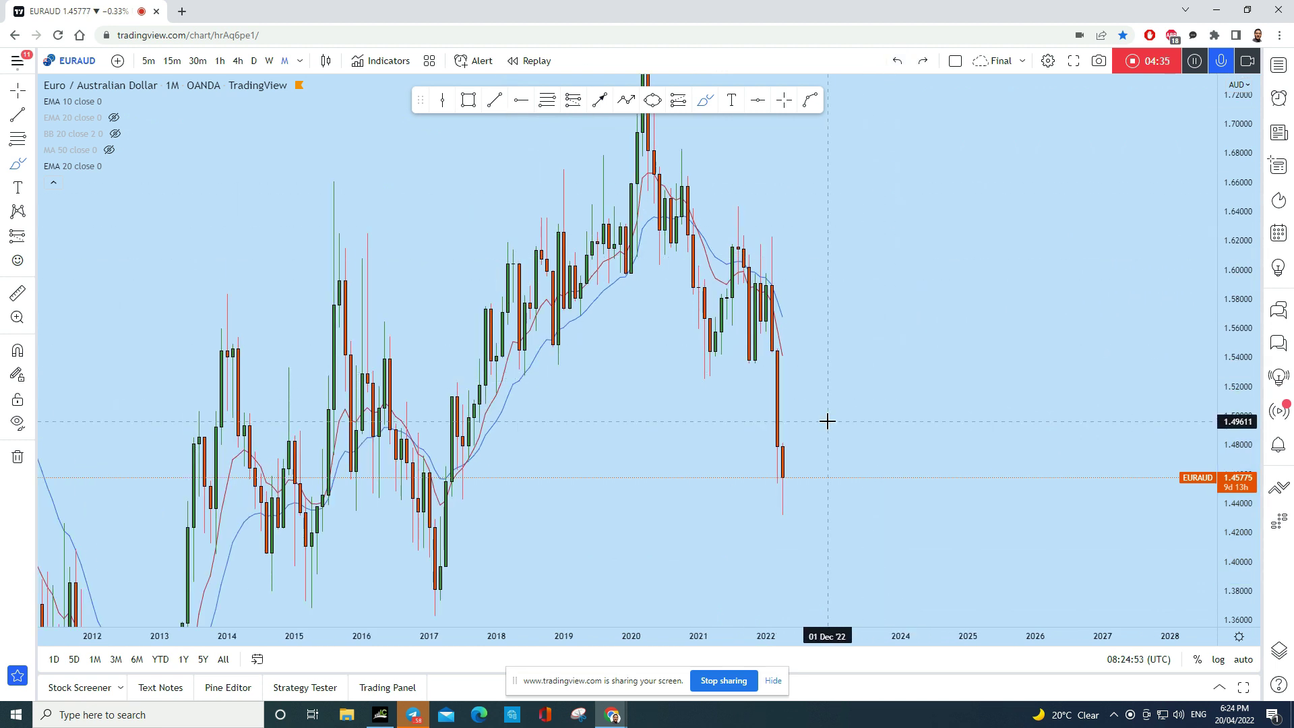
left_click(521, 100)
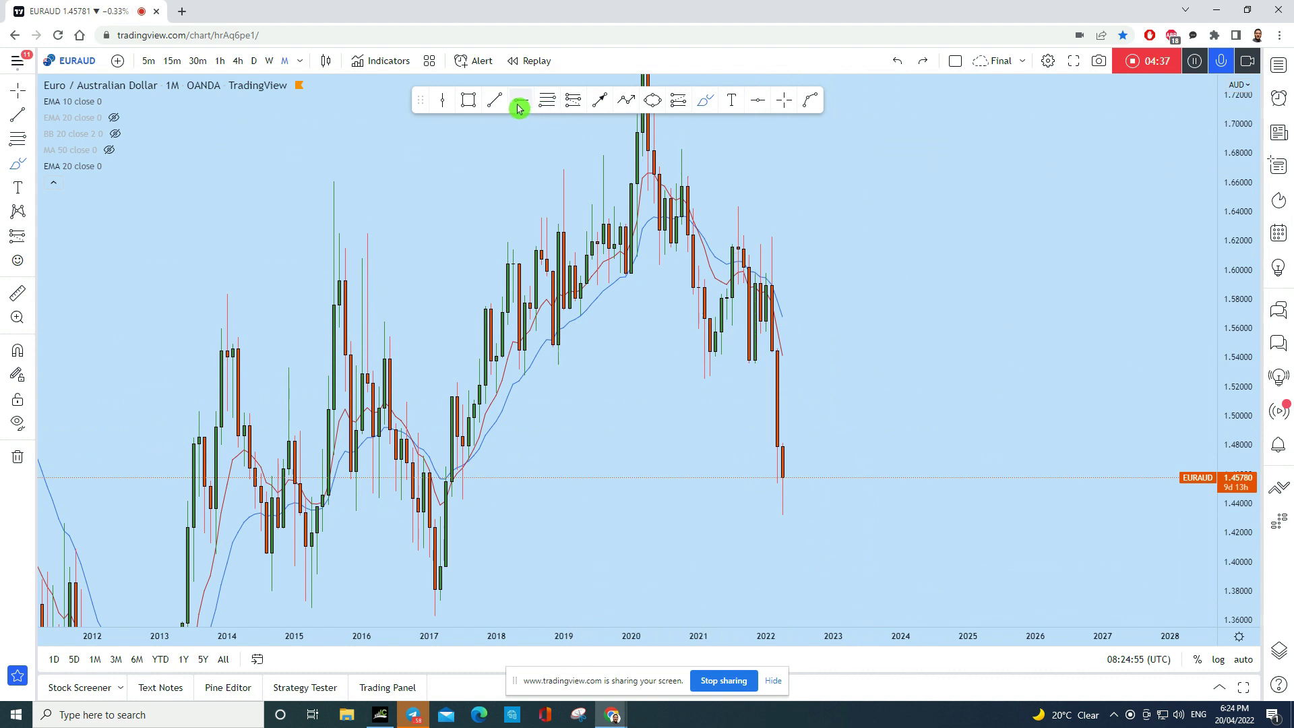
left_click(271, 513)
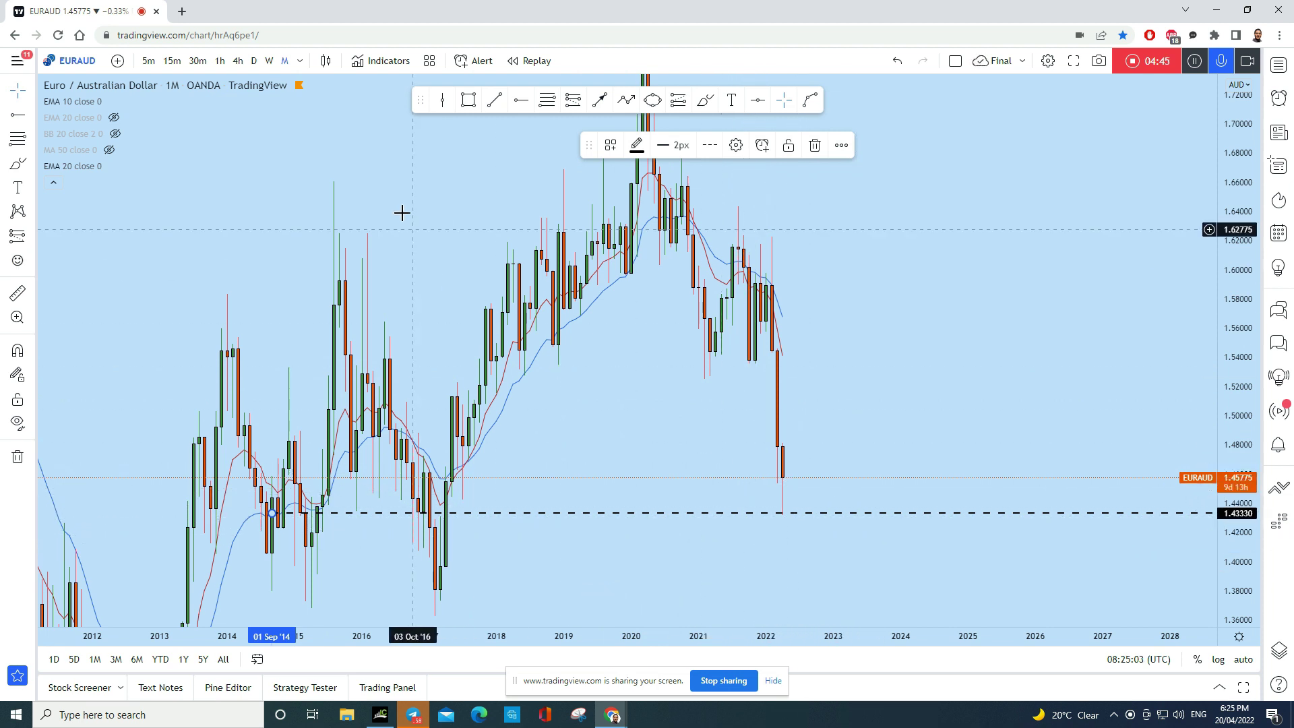
left_click(270, 62)
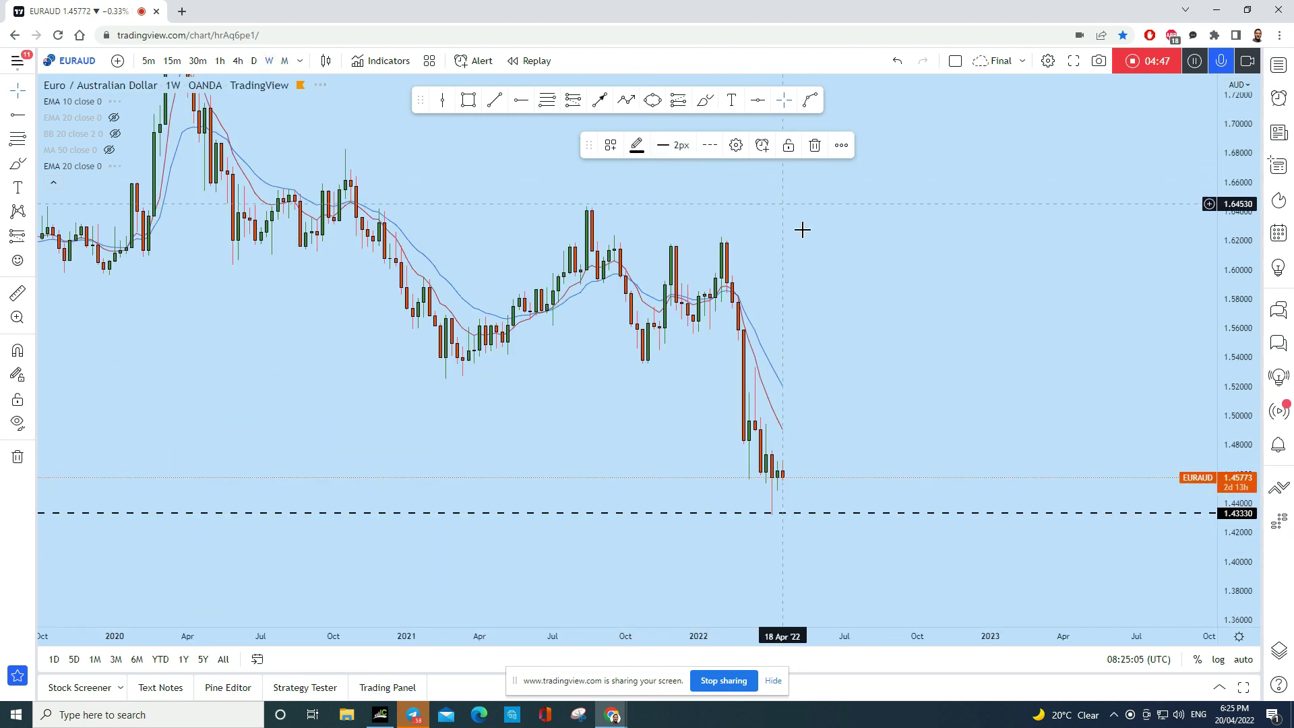
Switch EURAUD to weekly candles and zoom in on the latest candles with room below
left_click(22, 94)
left_click_drag(923, 382, 880, 275)
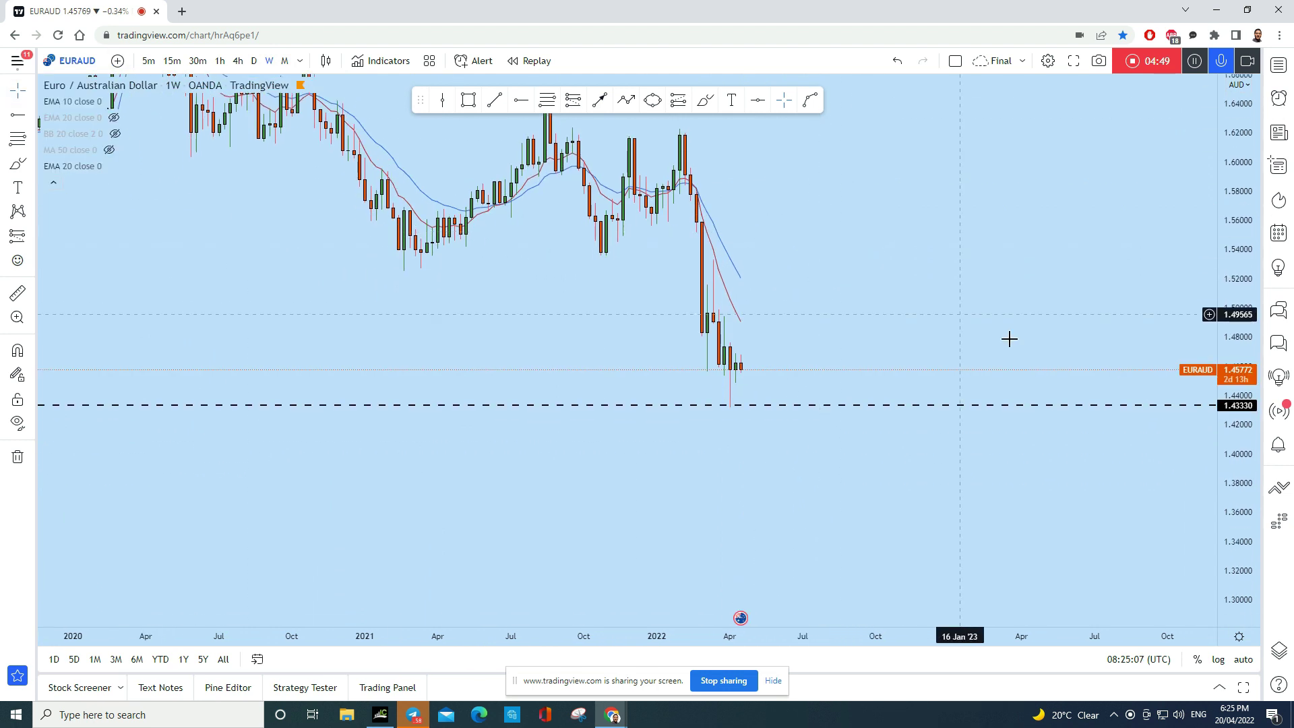
left_click_drag(1237, 508, 1172, 216)
scroll(963, 190, "up", 4)
left_click_drag(700, 265, 882, 286)
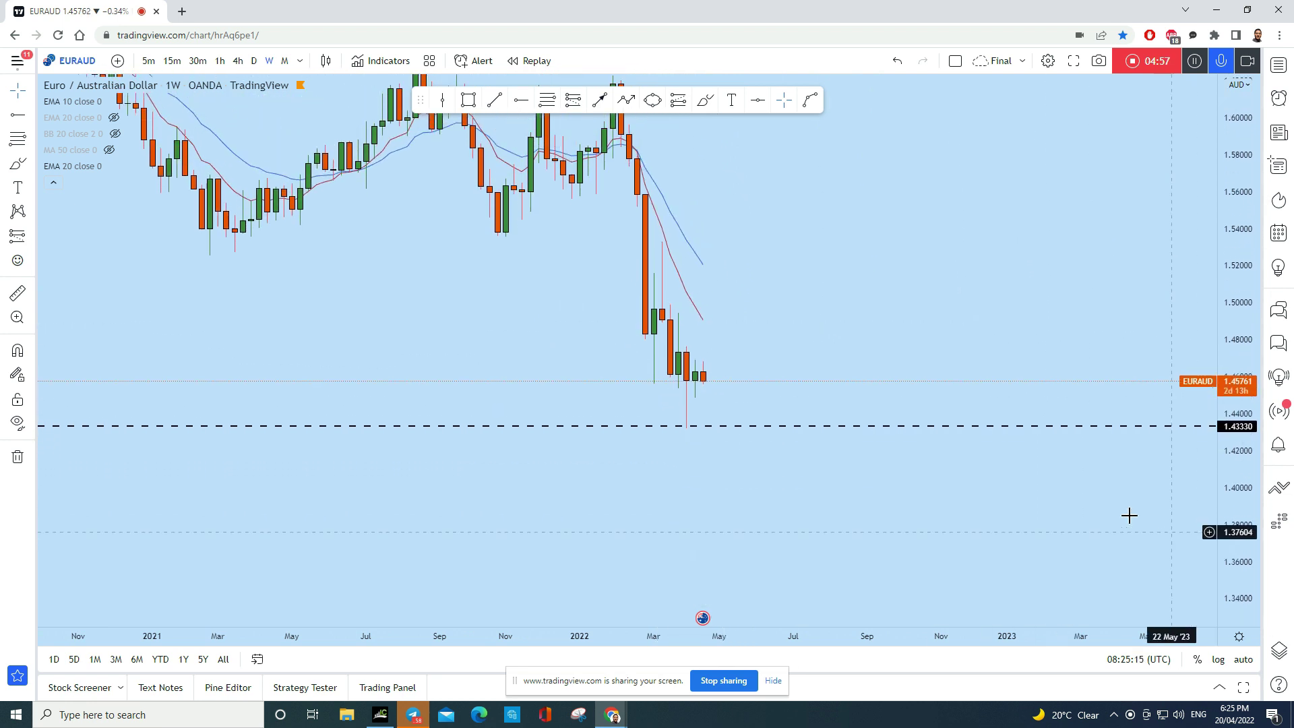
Brush small marks at the November lows and toward 1.489, undoing the downward projection sketch
left_click(705, 99)
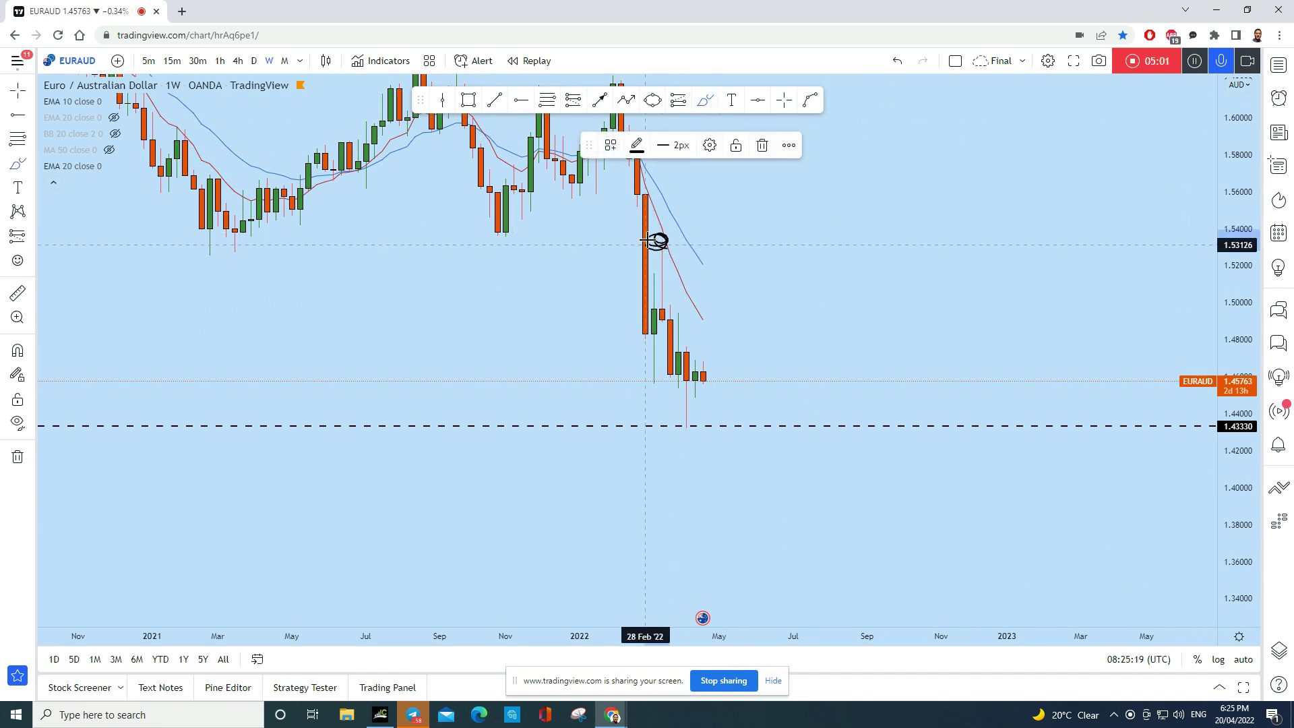
left_click_drag(497, 231, 510, 227)
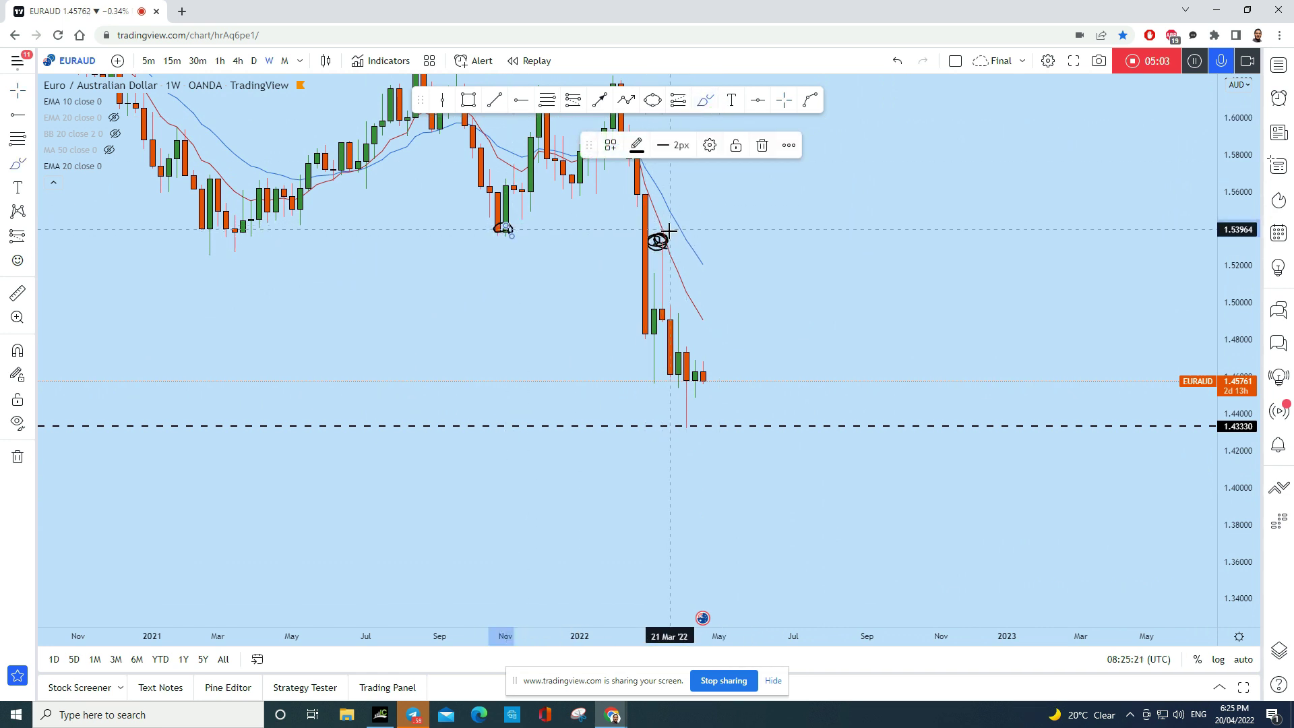
left_click_drag(659, 241, 668, 323)
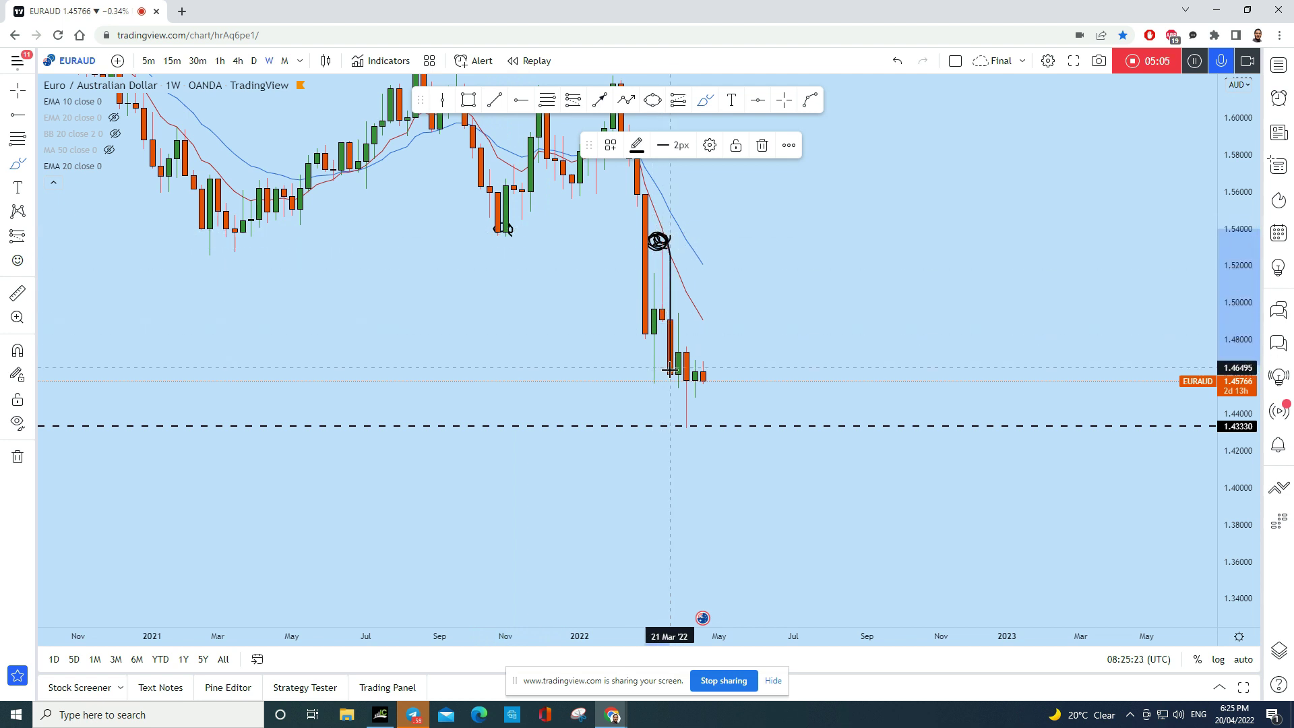
mouse_move(684, 401)
left_mouse_down()
mouse_move(689, 426)
mouse_move(694, 348)
mouse_move(731, 477)
mouse_move(750, 428)
mouse_move(780, 446)
mouse_move(817, 534)
left_mouse_up()
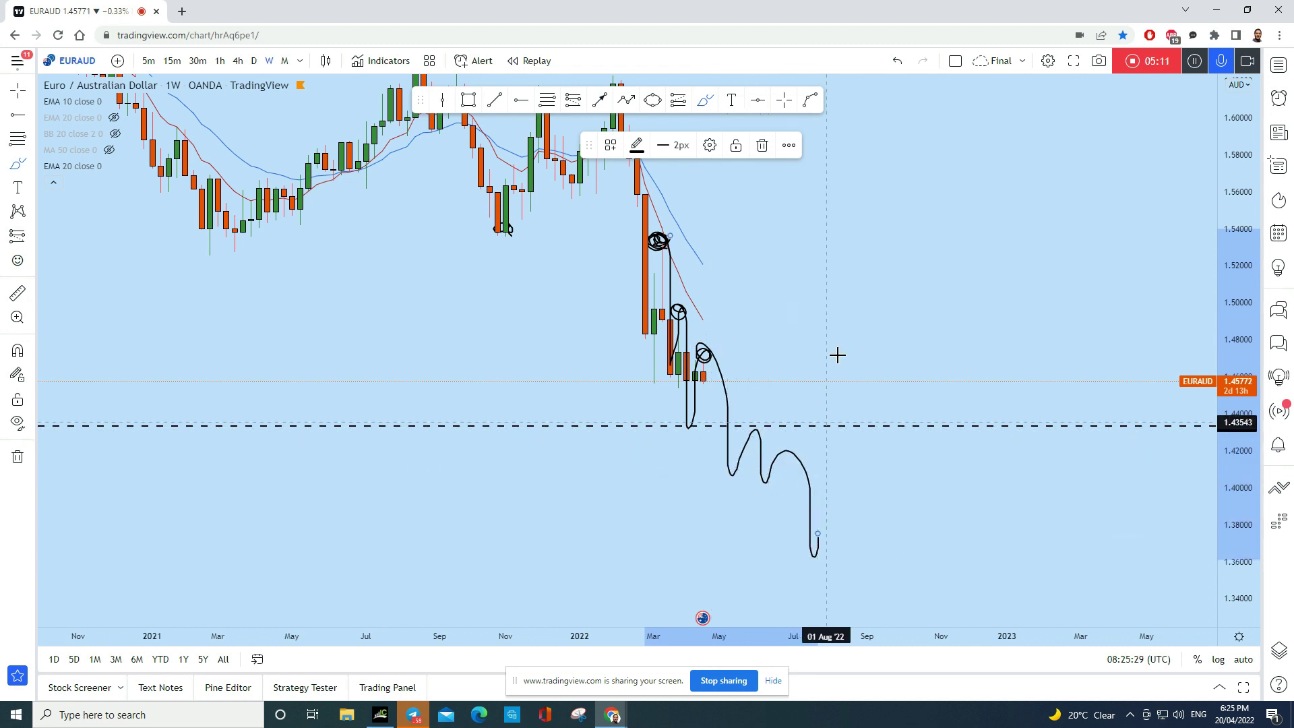
left_click(895, 61)
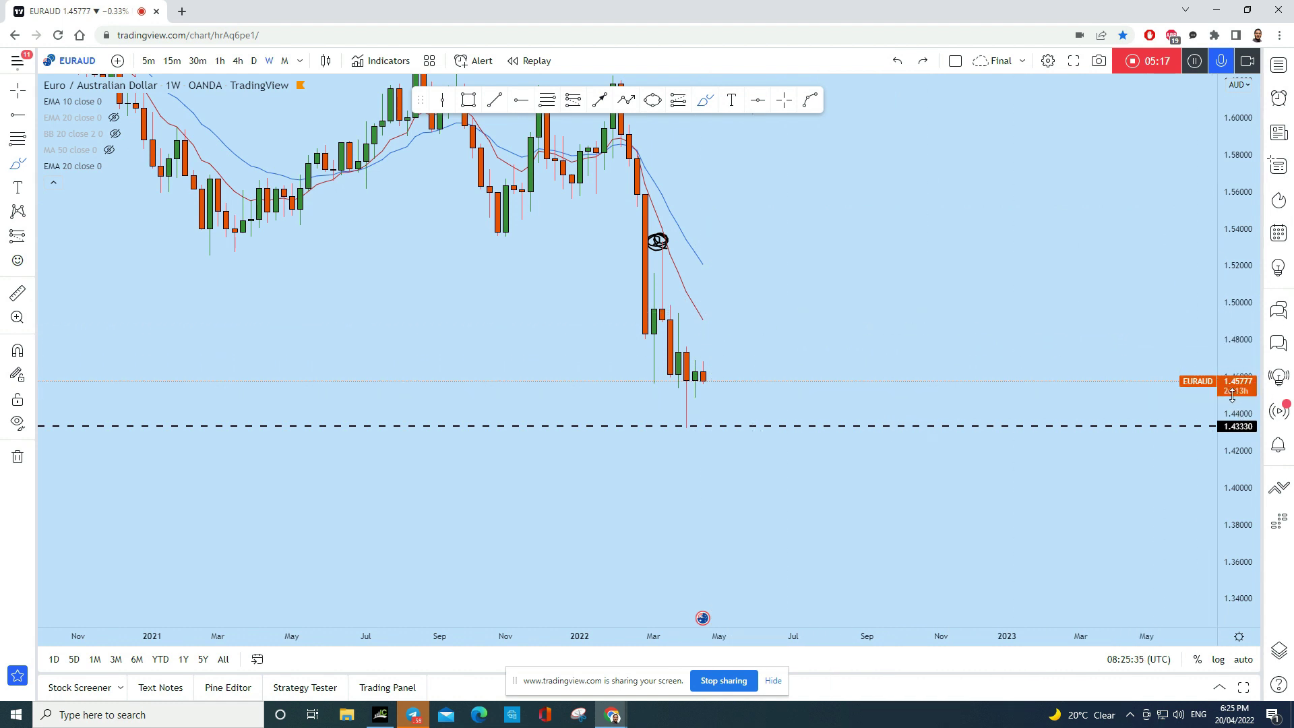
Enlarge the candles and loop a brush stroke around the last candles, undoing the stray arc
scroll(874, 400, "up", 1)
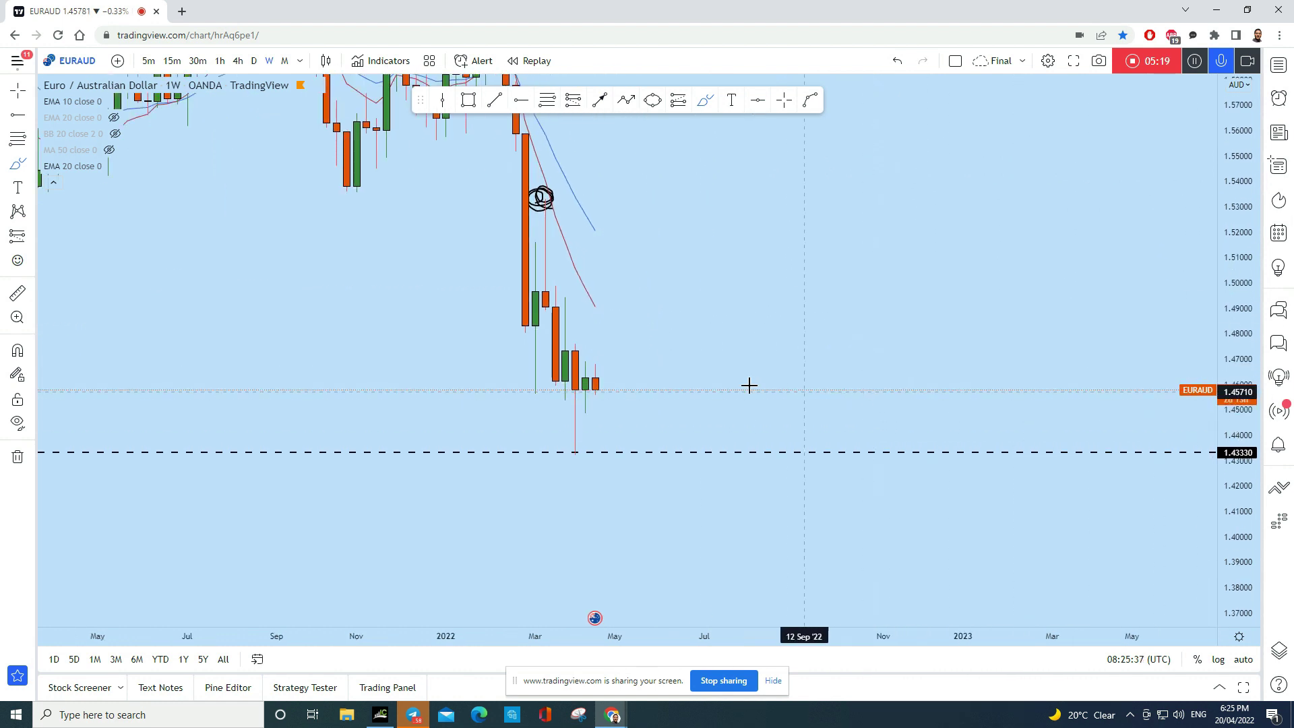
left_click_drag(574, 348, 559, 337)
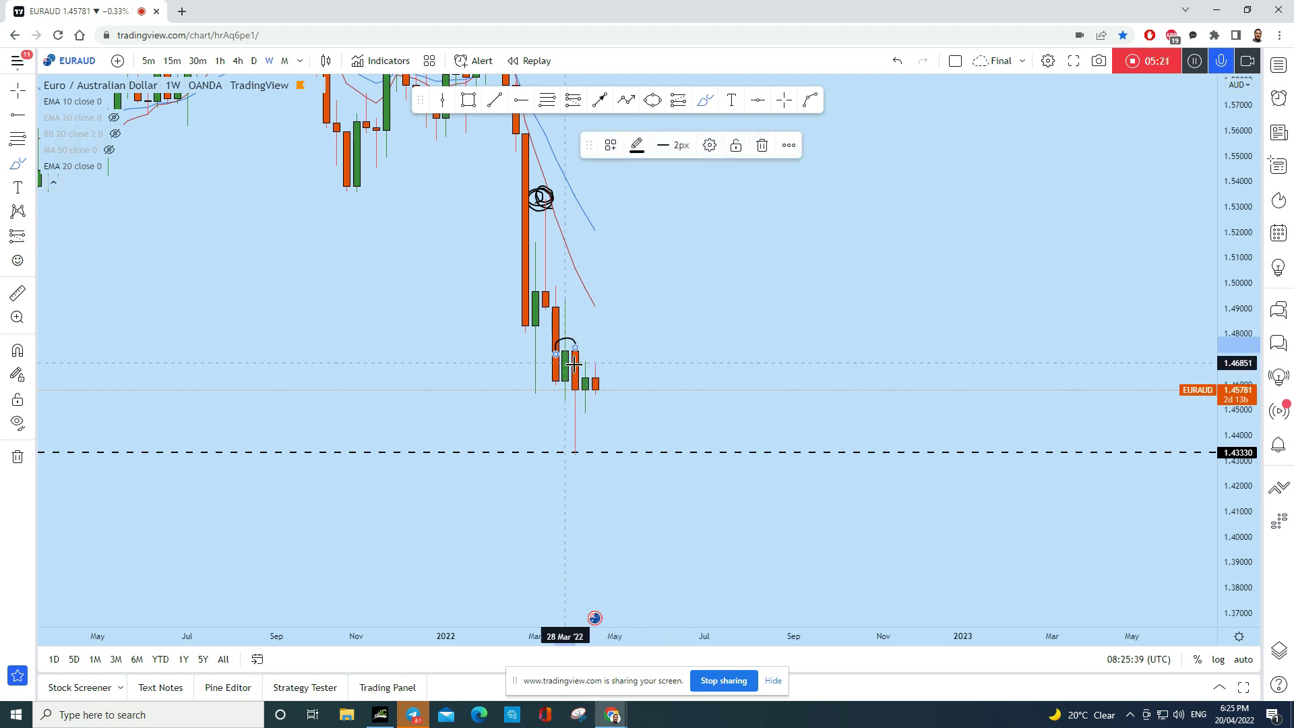
left_click(895, 63)
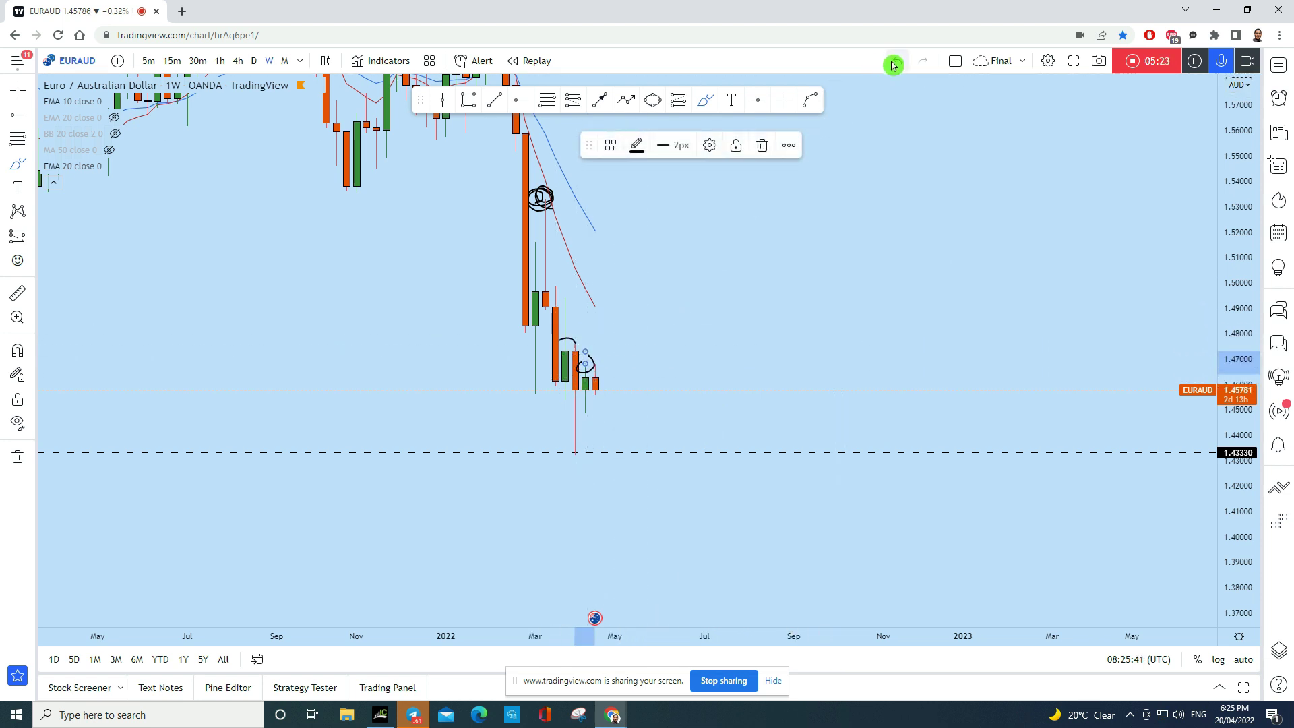
left_click_drag(1234, 539, 904, 318)
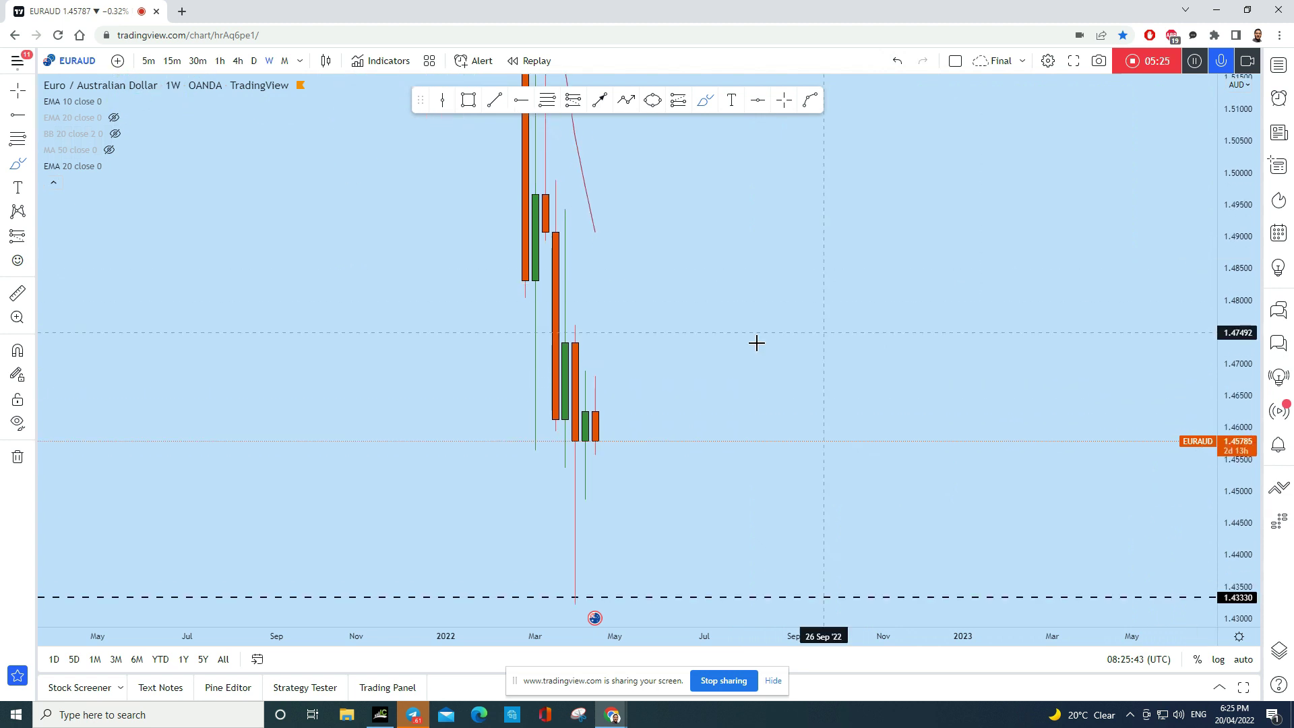
mouse_move(605, 390)
left_mouse_down()
mouse_move(596, 413)
mouse_move(602, 373)
mouse_move(614, 504)
left_mouse_up()
Discard the looping brush stroke and show EURAUD on daily candles, zoomed in
left_click(896, 67)
left_click(254, 61)
scroll(936, 235, "up", 2)
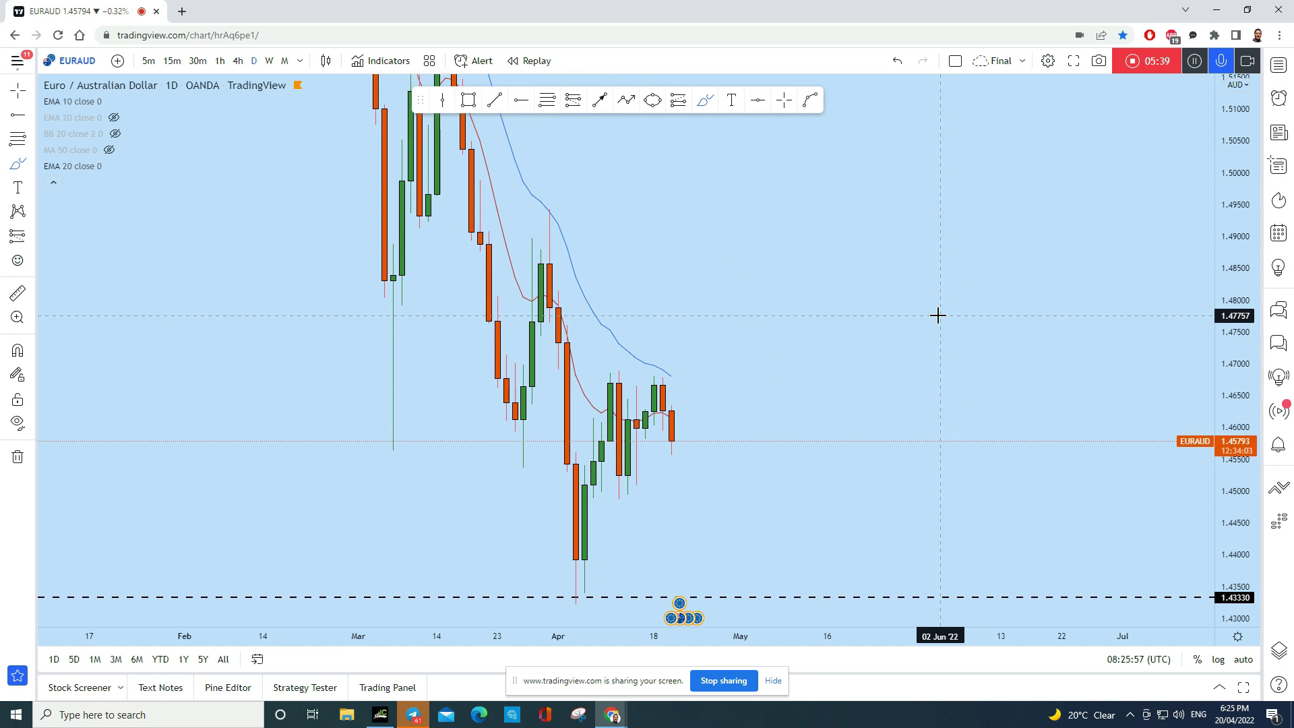
Try an arc over the recent daily highs, remove it, and readjust the zoom
mouse_move(630, 387)
left_mouse_down()
mouse_move(665, 370)
mouse_move(645, 367)
left_mouse_up()
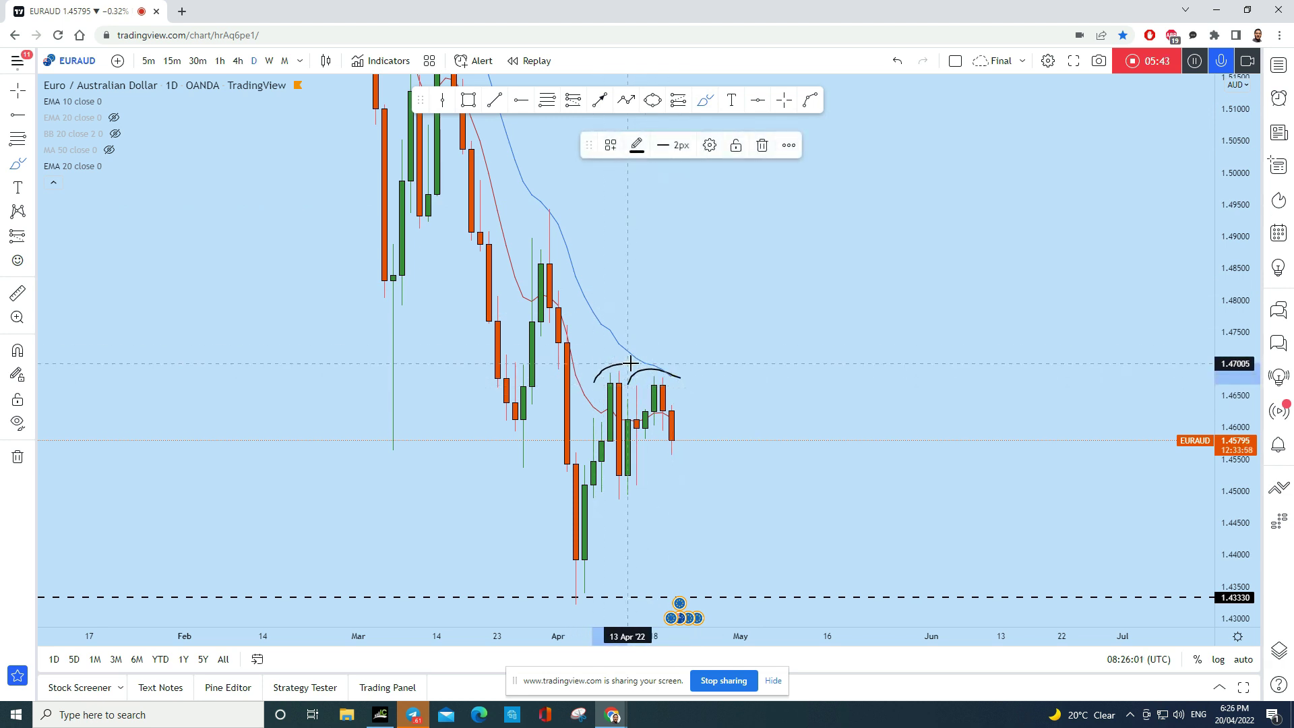
left_click(900, 55)
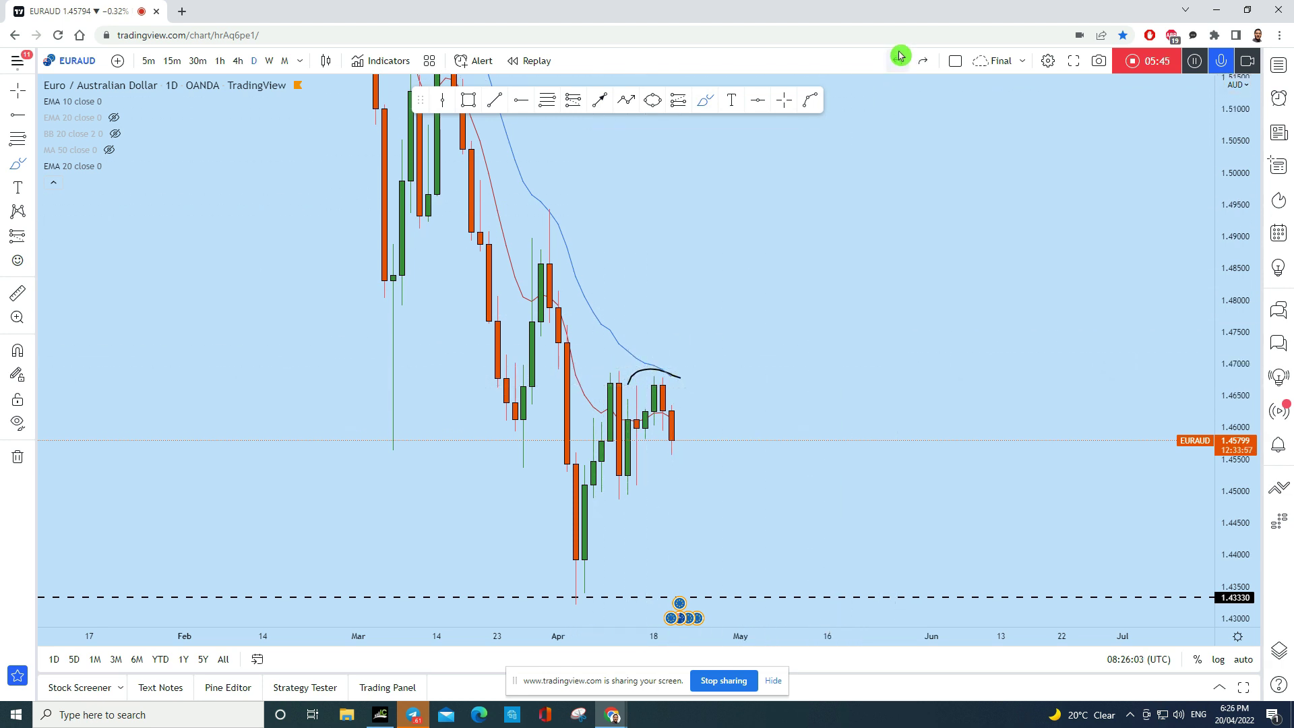
scroll(921, 326, "down", 3)
scroll(835, 391, "up", 3)
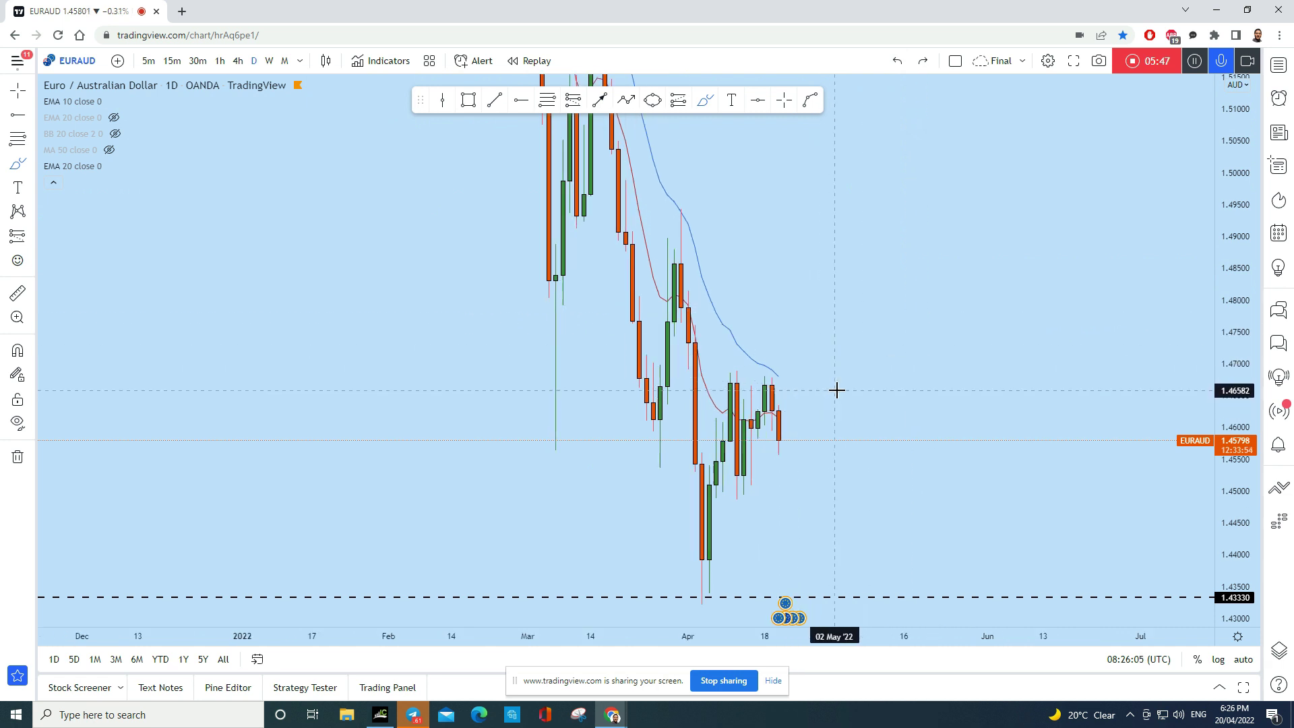
left_click(502, 106)
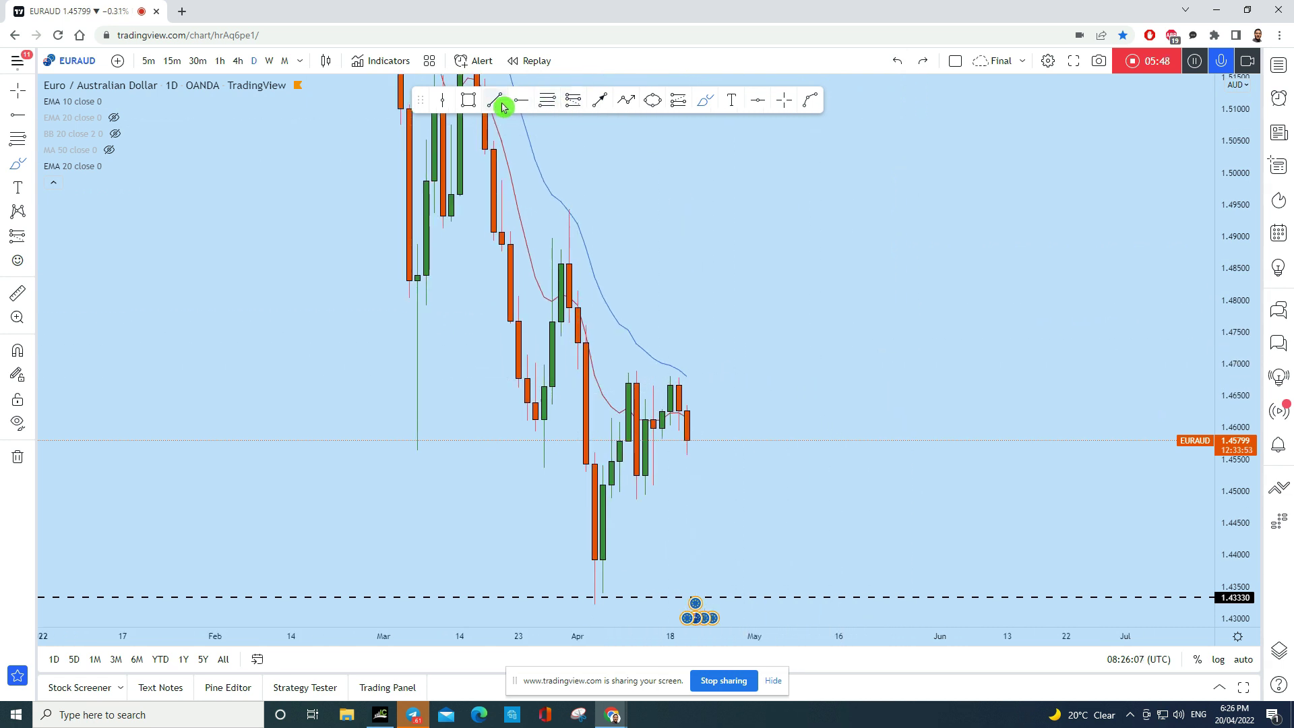
Draw a thin rectangle zone across the recent highs near 1.467
left_click(467, 103)
left_click_drag(384, 381, 965, 379)
left_click_drag(908, 285, 944, 265)
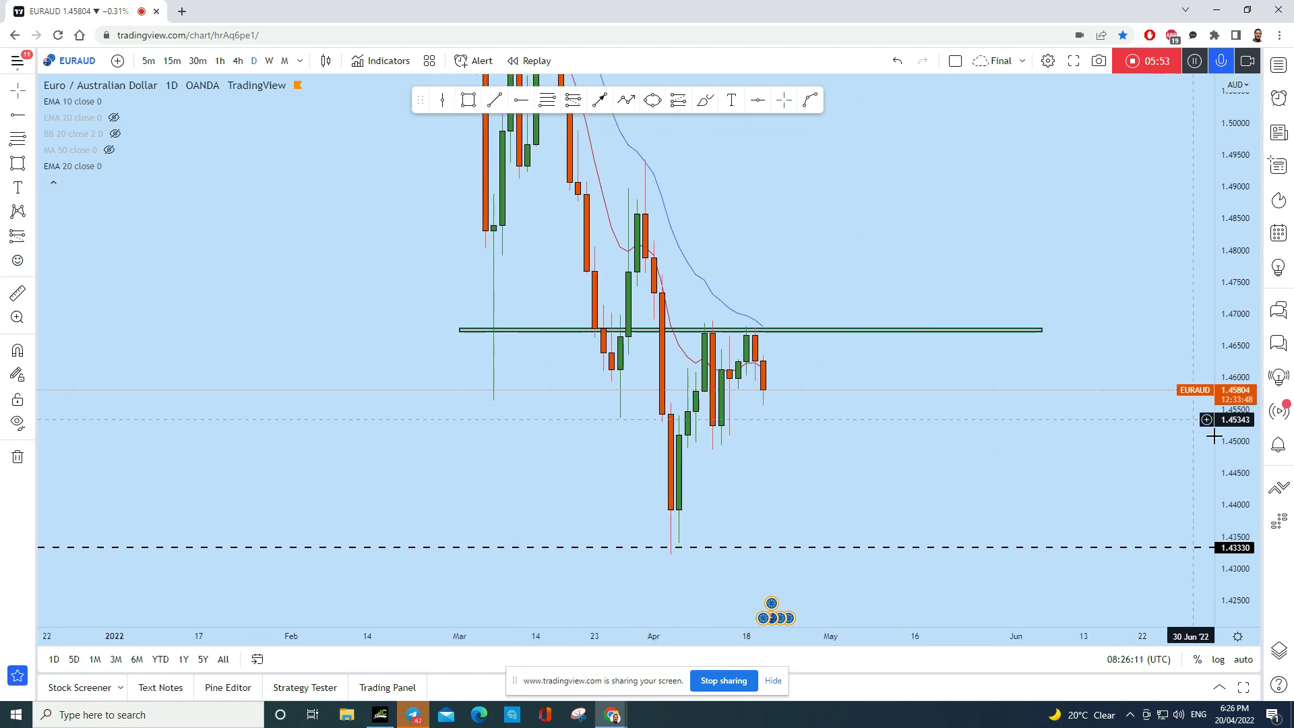
left_click_drag(1235, 524, 1232, 224)
scroll(950, 230, "up", 1)
left_click_drag(853, 235, 863, 259)
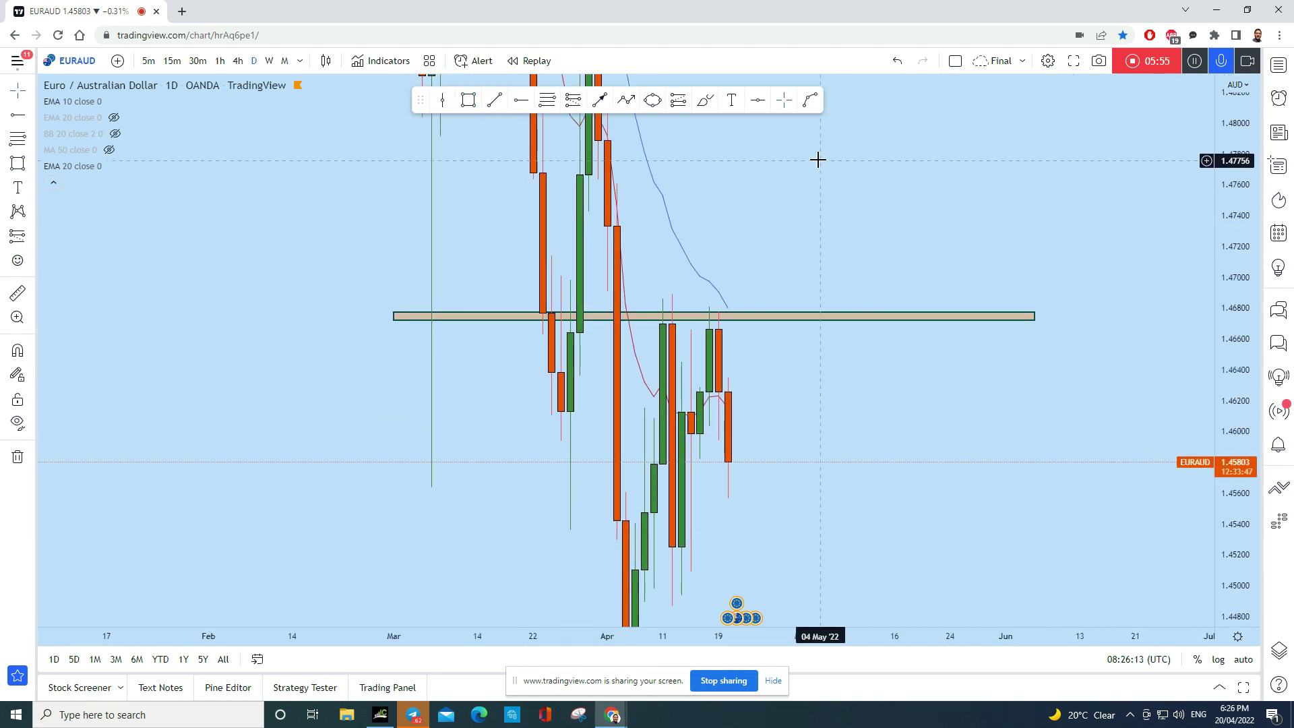
Brush arcs over the earlier and latest highs, then a path falling through 1.4333 toward 1.42
left_click(724, 100)
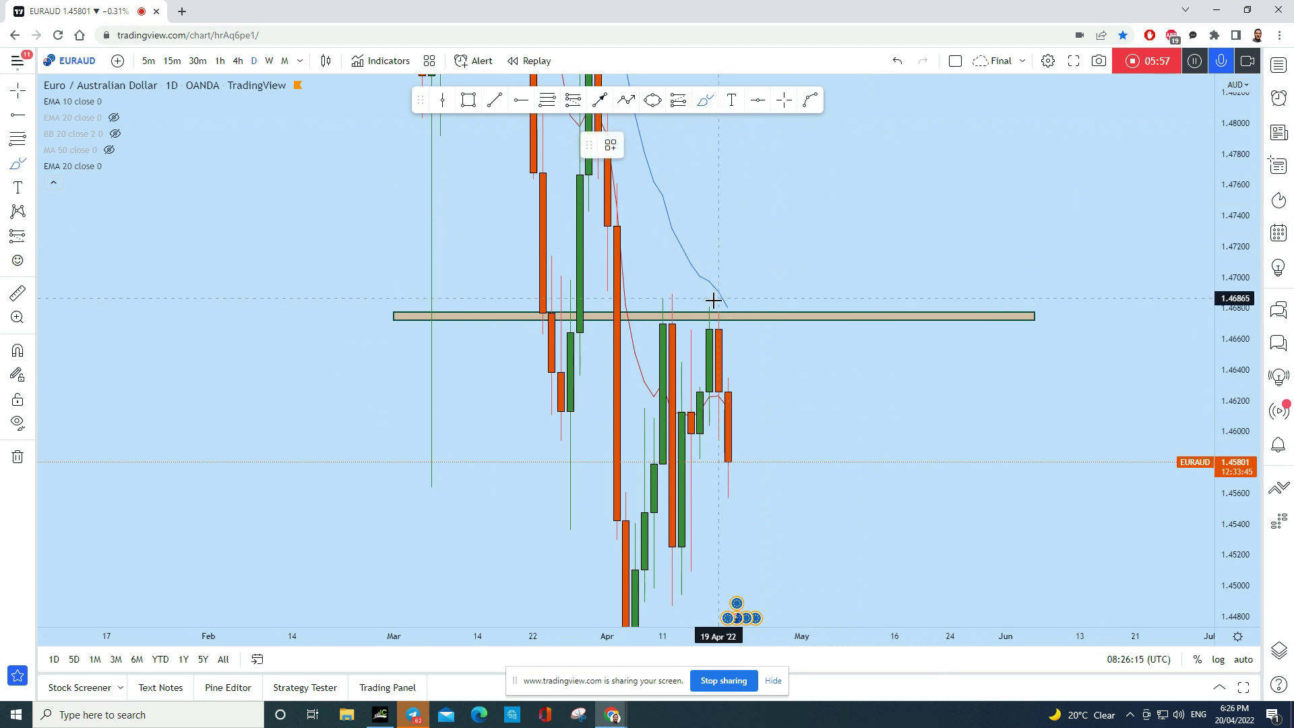
left_click_drag(704, 305, 756, 317)
left_click_drag(645, 300, 686, 305)
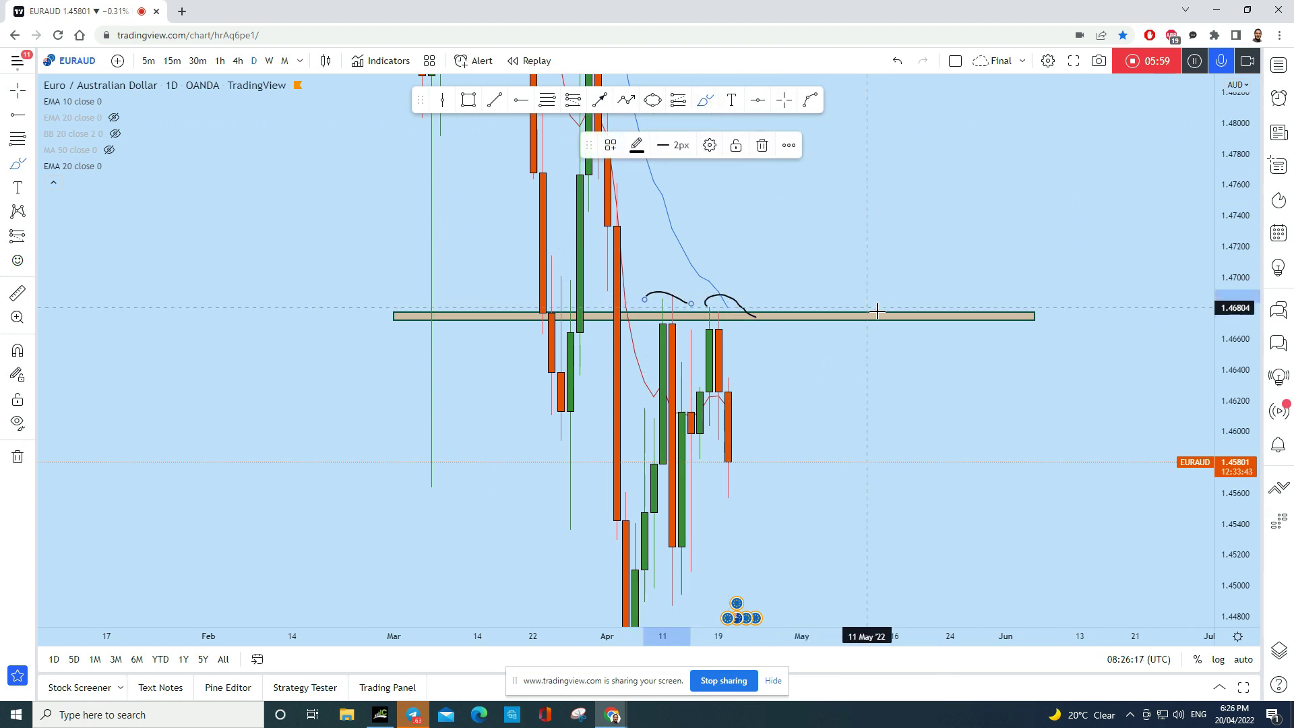
scroll(1011, 316, "down", 1)
left_click_drag(1230, 192, 1229, 243)
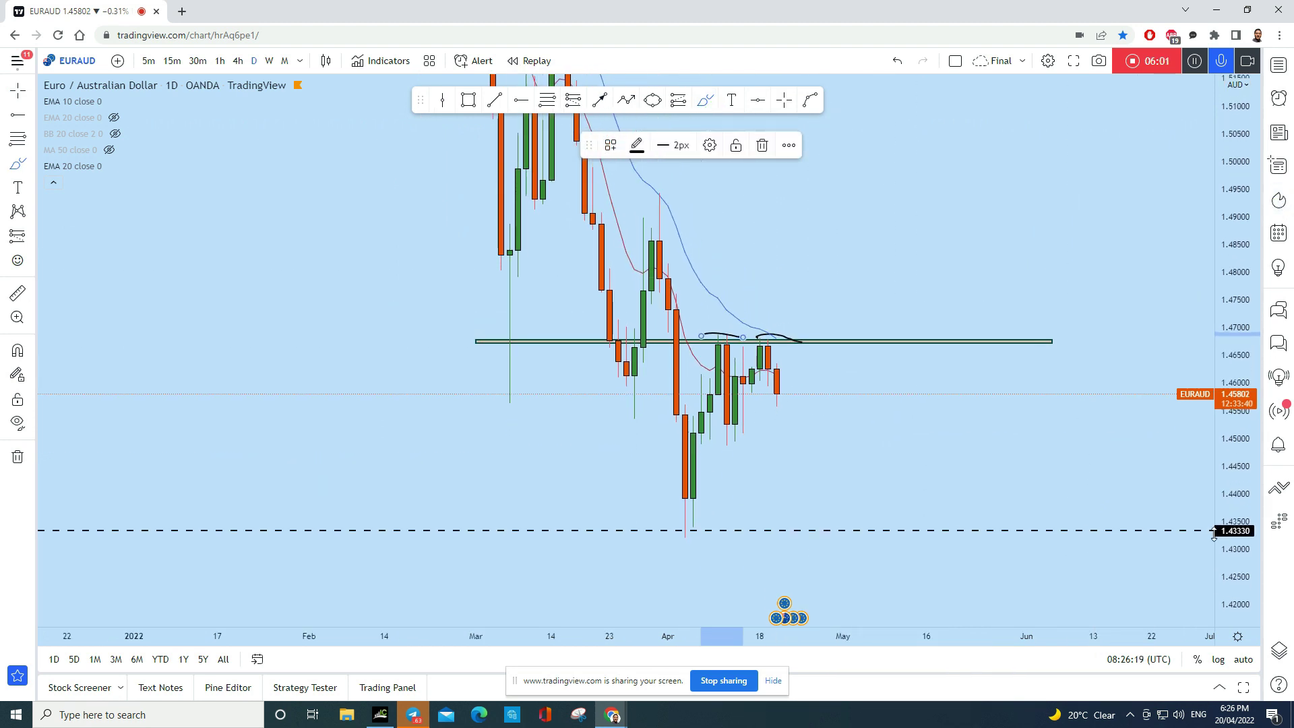
mouse_move(785, 393)
left_mouse_down()
mouse_move(810, 381)
mouse_move(864, 442)
mouse_move(902, 536)
mouse_move(915, 518)
mouse_move(980, 543)
mouse_move(985, 593)
mouse_move(960, 613)
left_mouse_up()
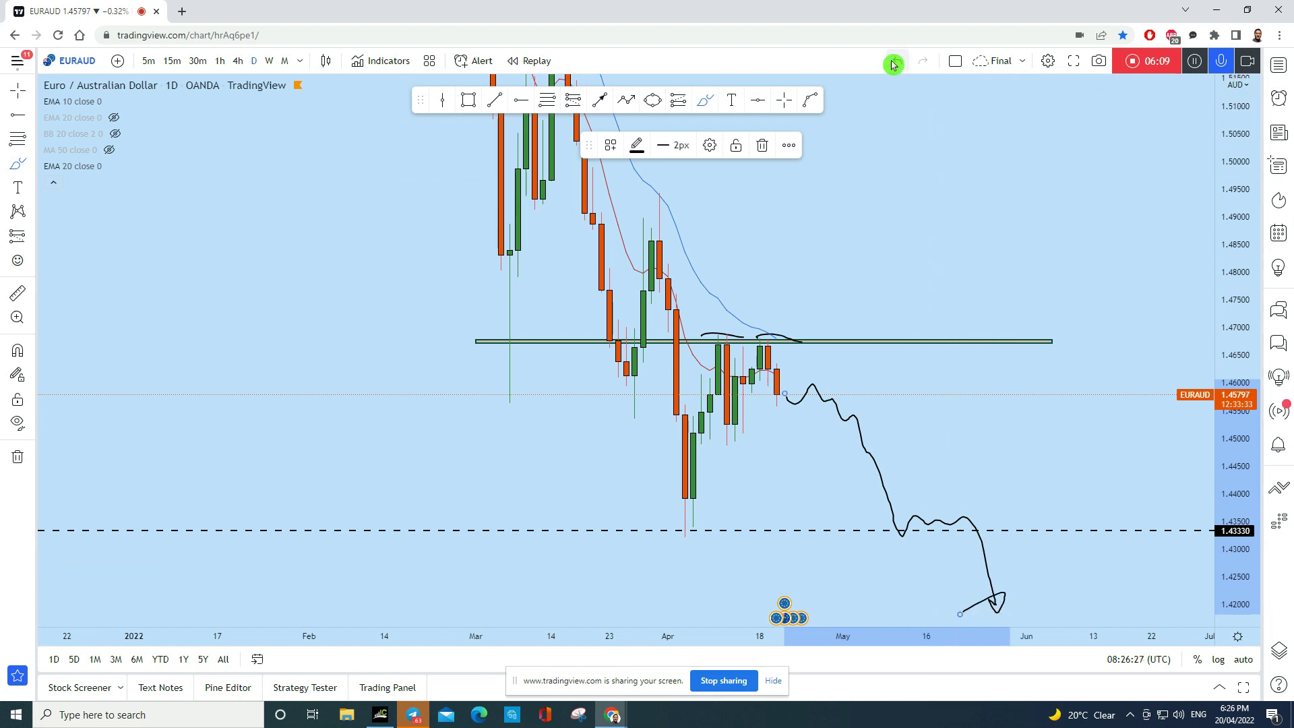
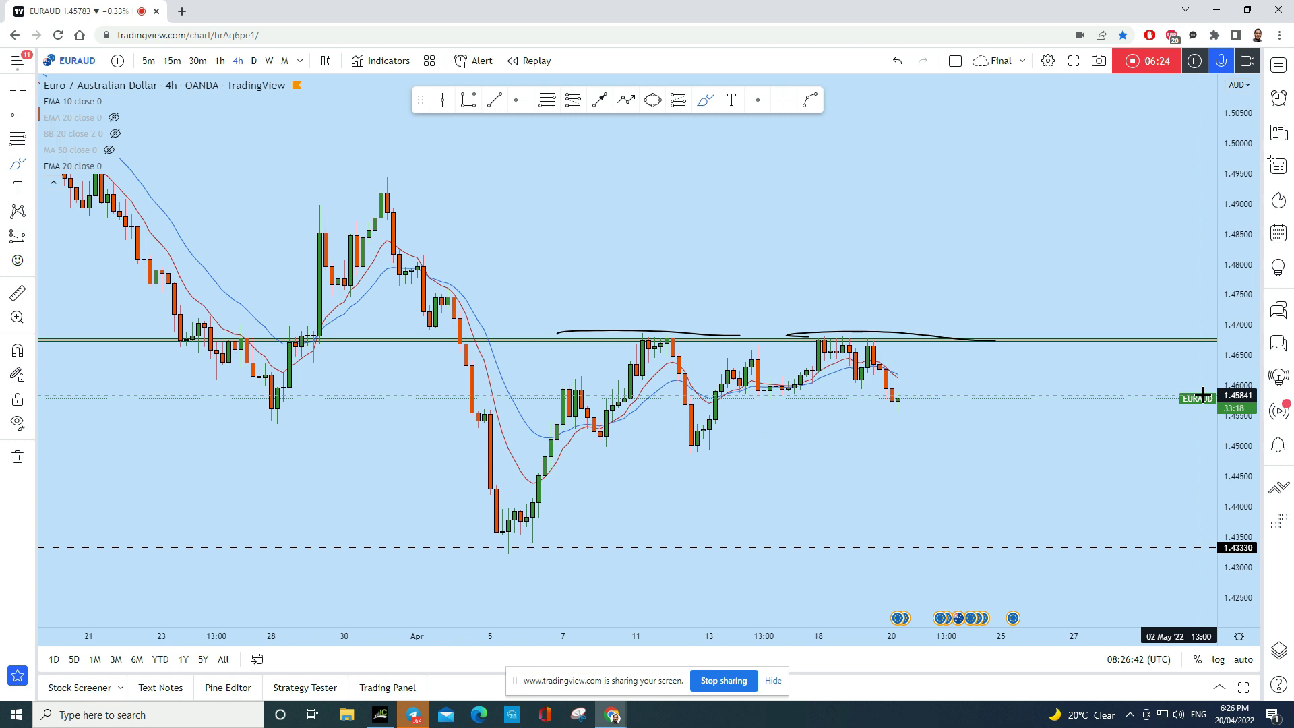
left_click_drag(1225, 358, 1237, 119)
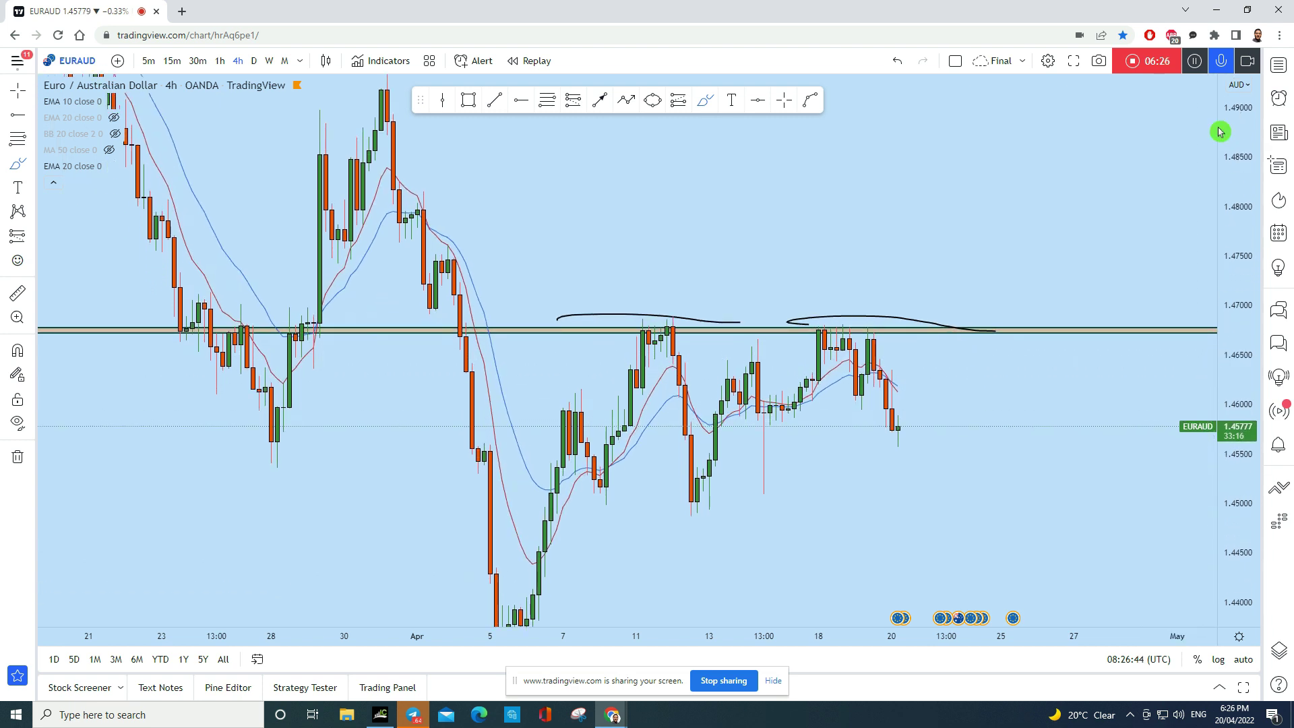
scroll(1007, 355, "down", 3)
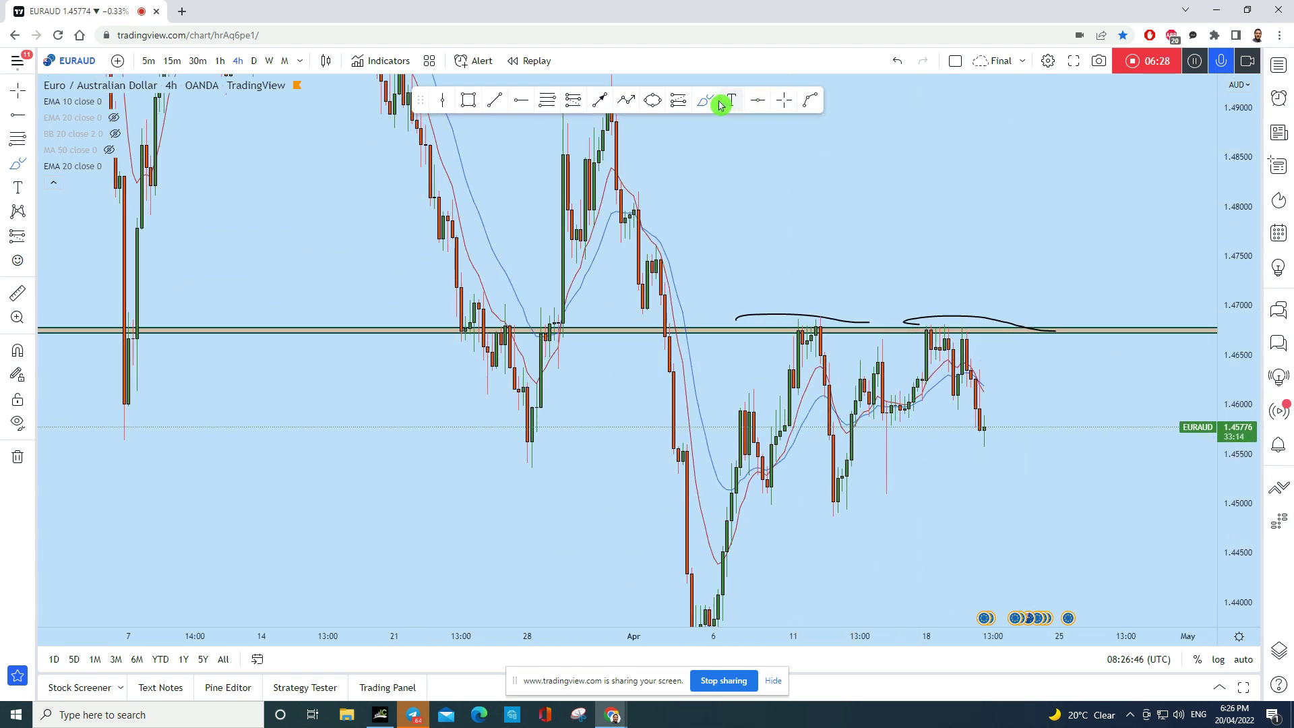
mouse_move(923, 328)
left_mouse_down()
mouse_move(982, 332)
mouse_move(1011, 385)
mouse_move(1048, 390)
mouse_move(1083, 456)
mouse_move(1081, 489)
left_mouse_up()
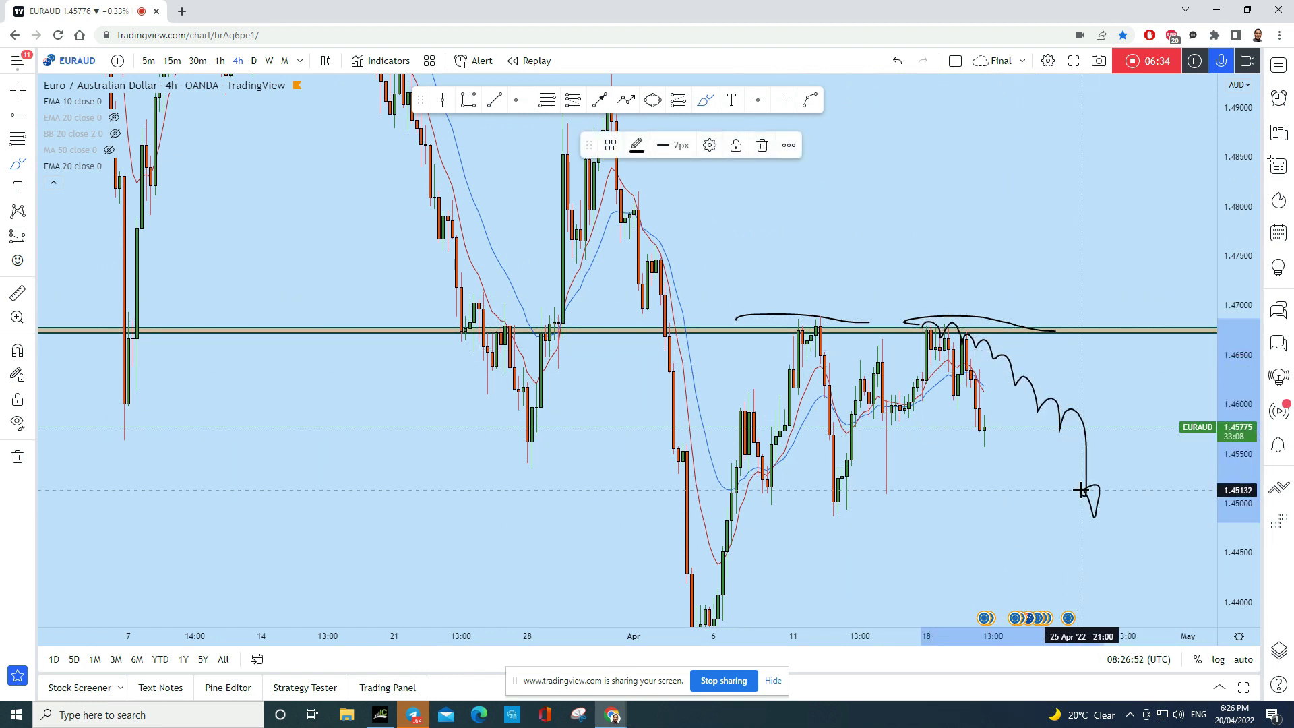
left_click(896, 60)
mouse_move(1006, 388)
left_mouse_down()
mouse_move(981, 371)
mouse_move(977, 449)
mouse_move(1005, 373)
left_mouse_up()
key("ctrl+z")
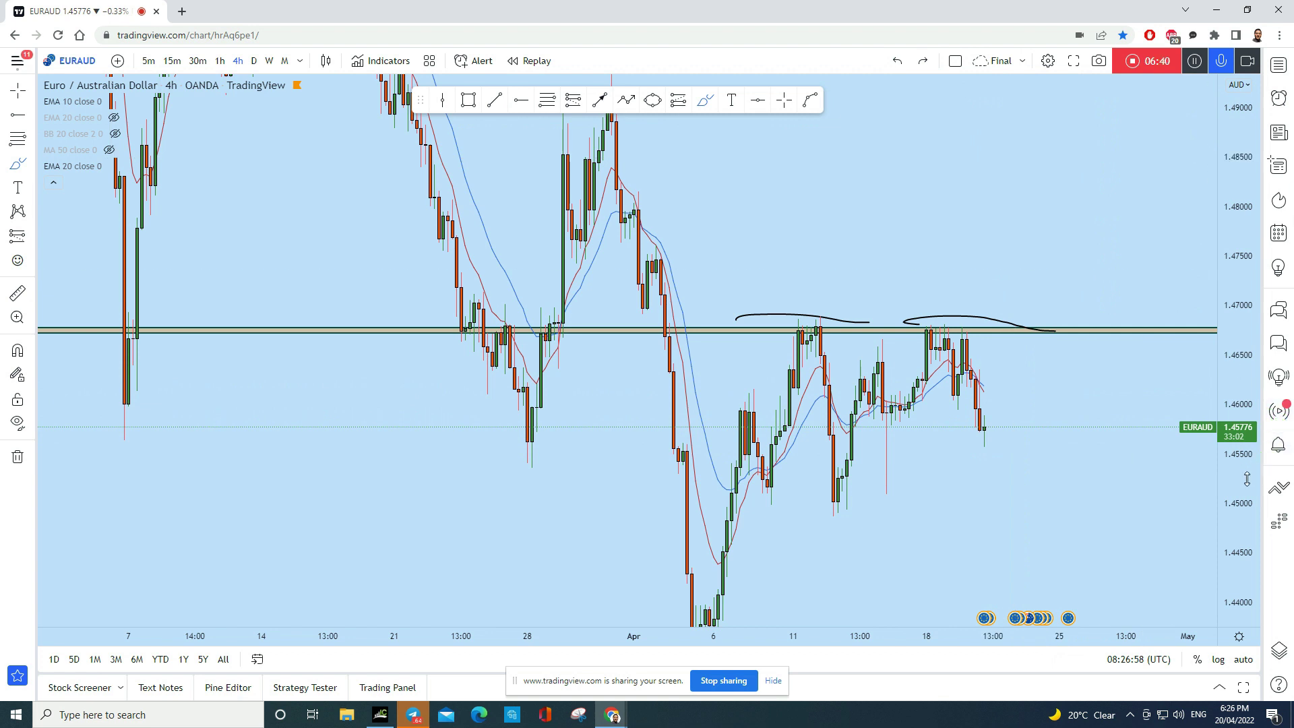
left_click_drag(1242, 491, 1230, 339)
scroll(976, 419, "up", 4)
Try a freehand support line near 1.461, undo it, then draw a thin rectangle zone near 1.459
left_click_drag(775, 371, 771, 383)
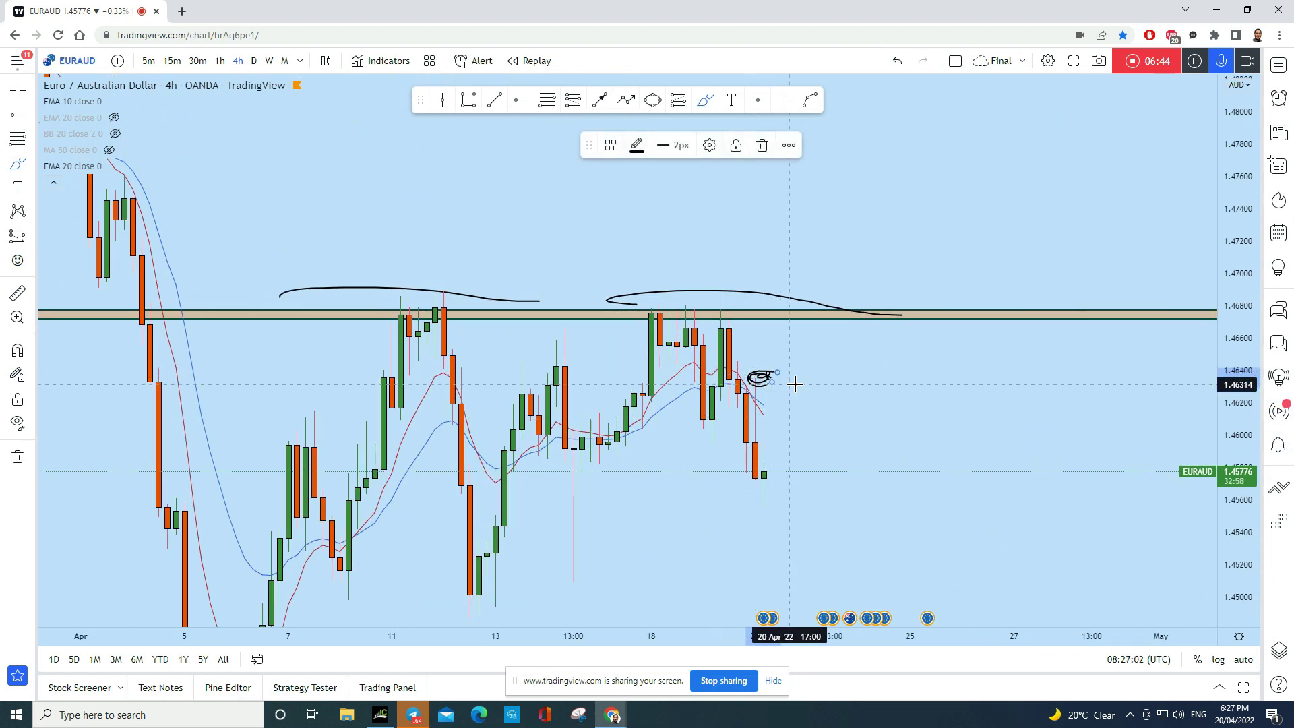
left_click_drag(676, 423, 953, 408)
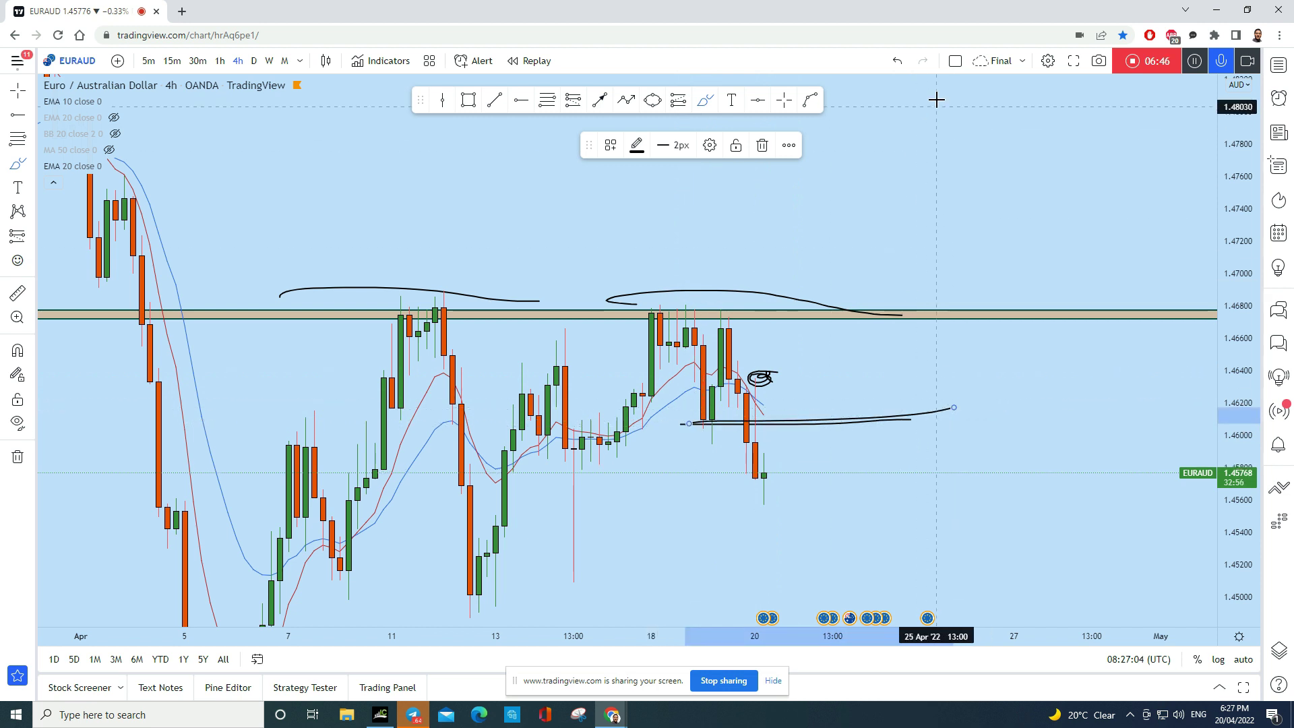
left_click(898, 62)
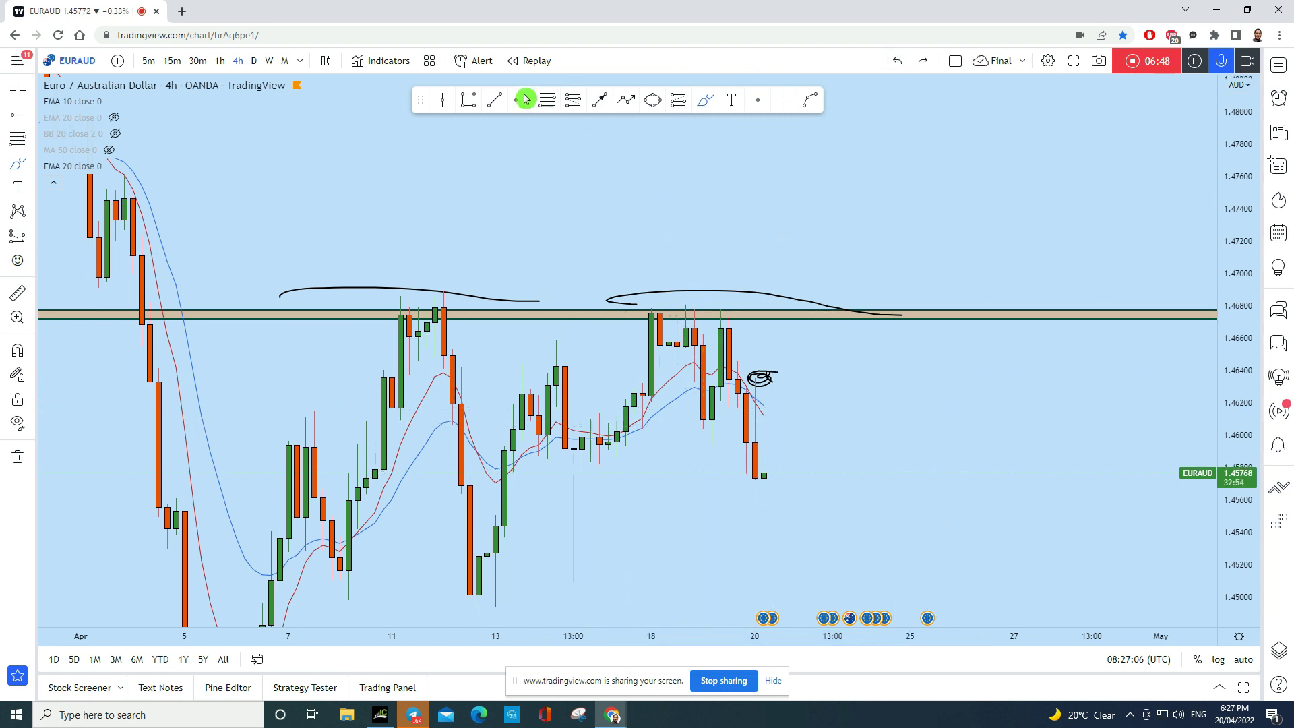
left_click(469, 101)
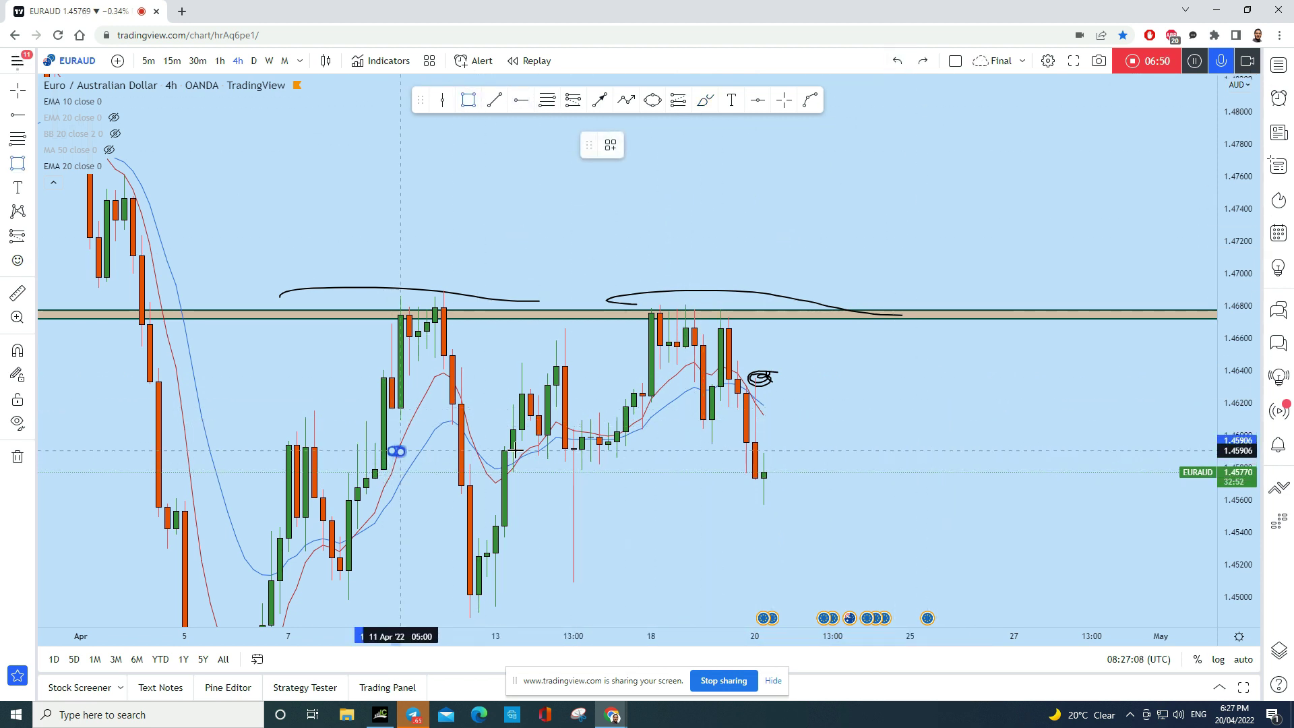
left_click(1042, 450)
Circle the candle breaking below the support zone with an ellipse
left_click_drag(945, 413, 877, 324)
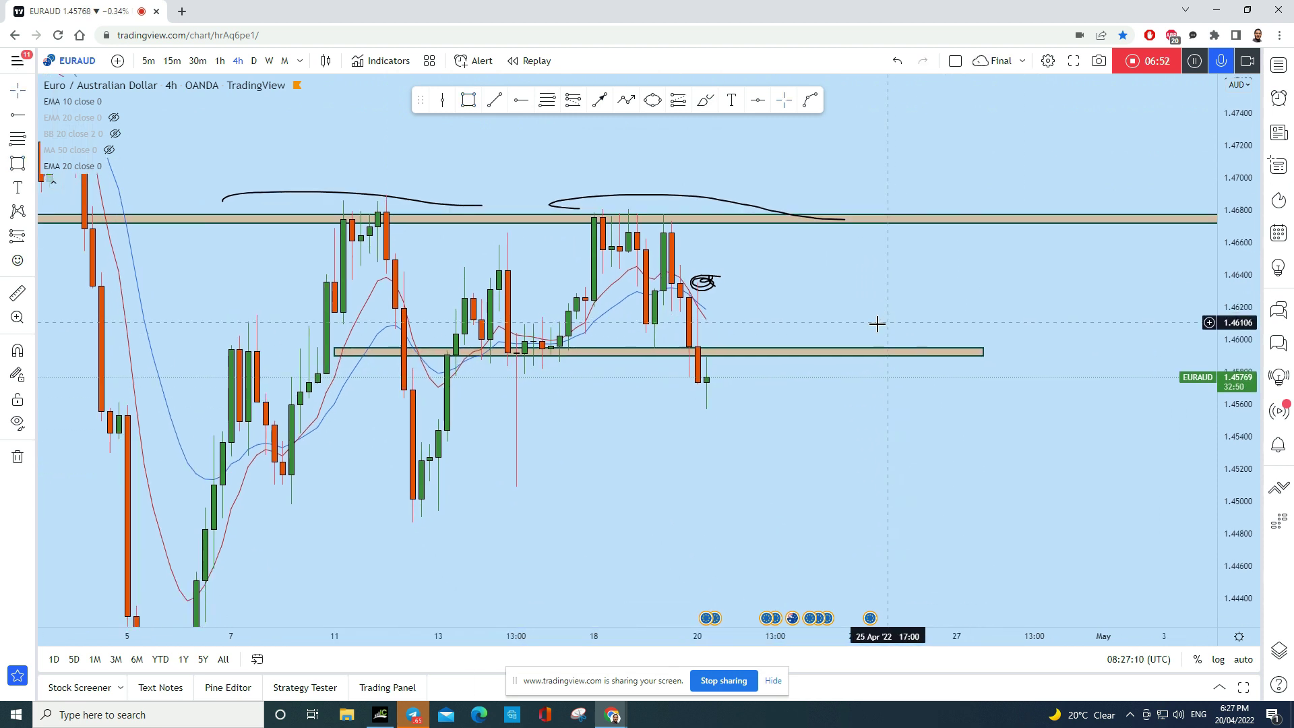
left_click(652, 101)
left_click(714, 363)
left_click(752, 362)
left_click(795, 390)
Draw an arrow from the circled breakdown down to about 1.441
left_click_drag(823, 346, 686, 297)
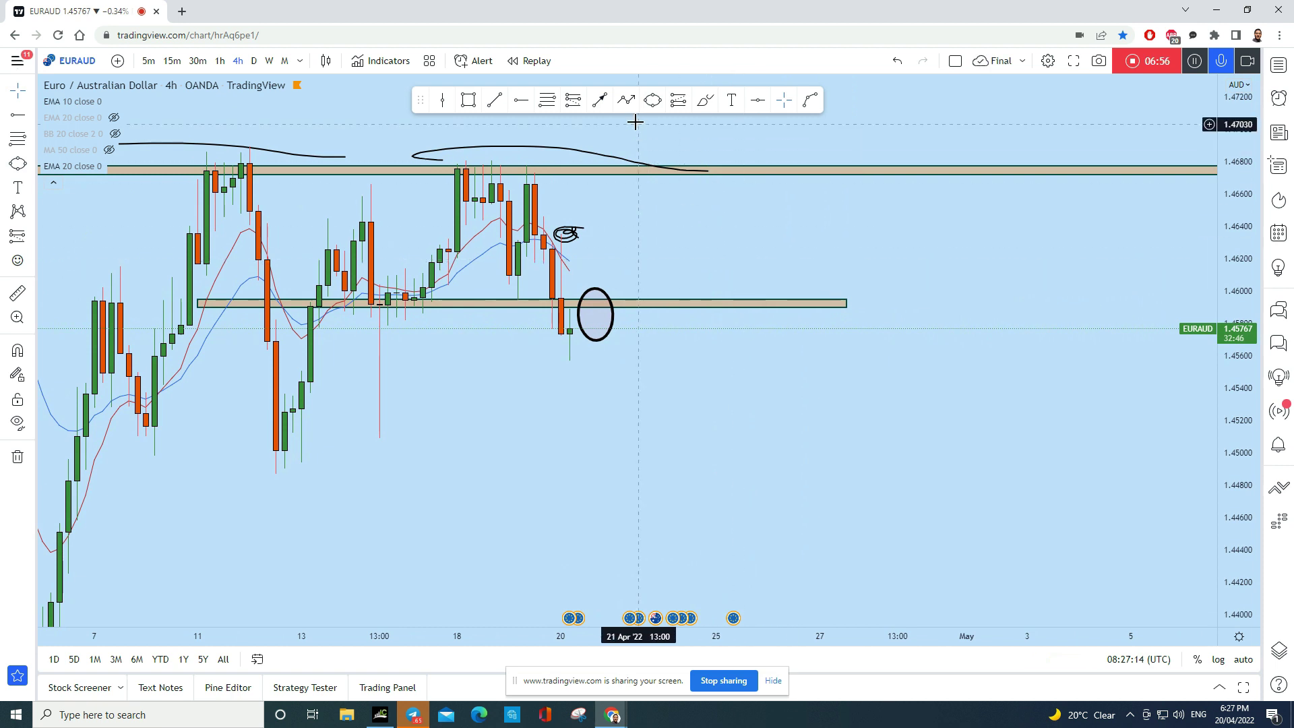
left_click(614, 101)
left_click(588, 314)
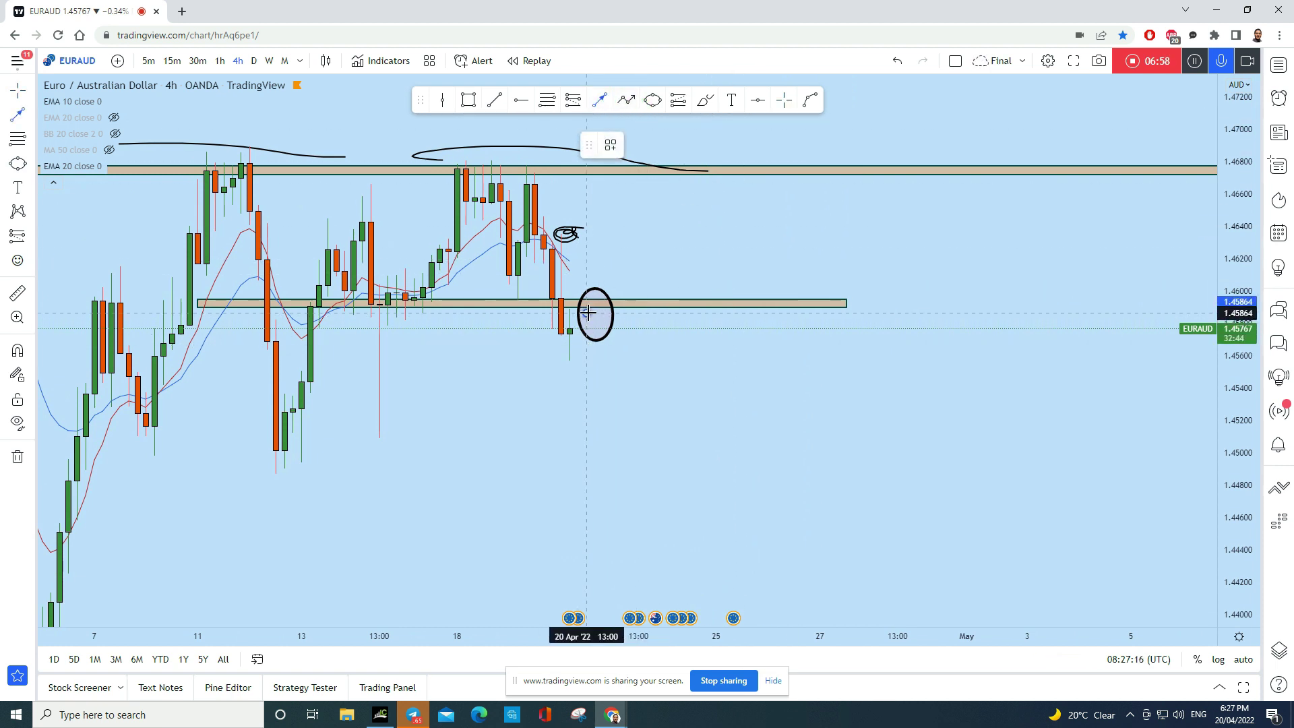
scroll(588, 314, "down", 3)
left_click(923, 574)
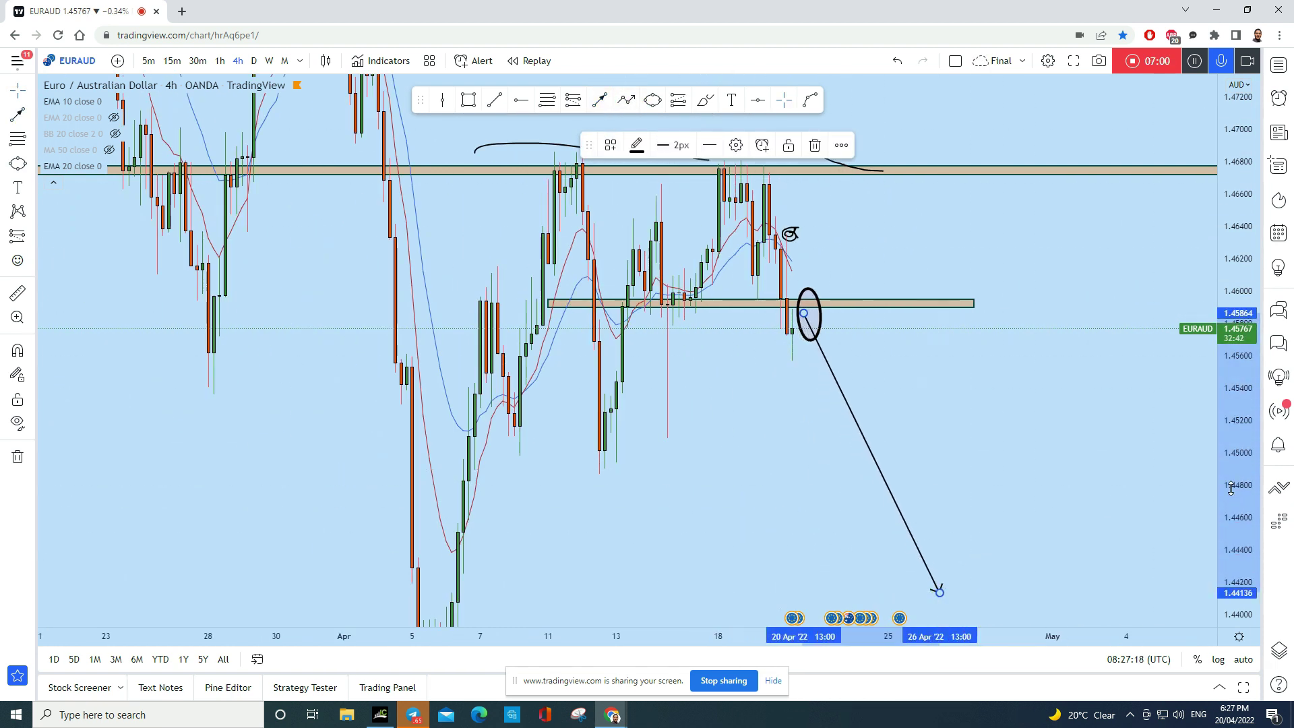
scroll(1017, 532, "down", 3)
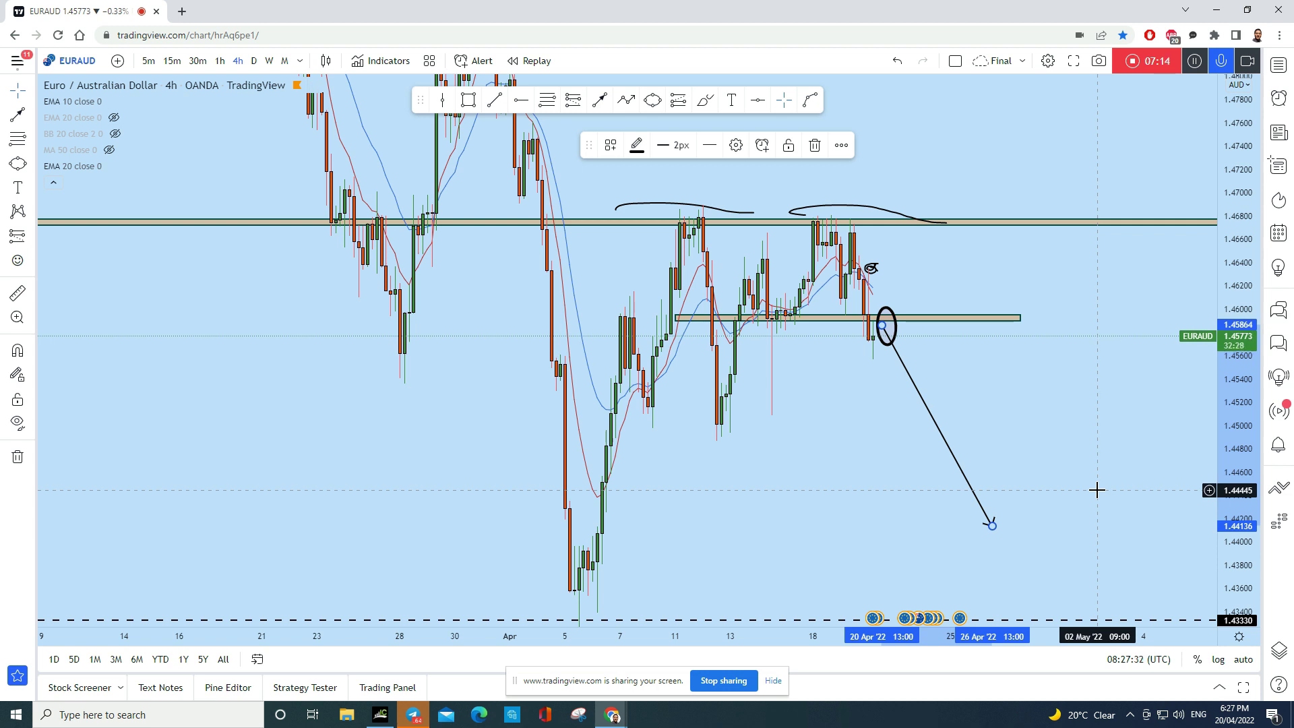
left_click(683, 148)
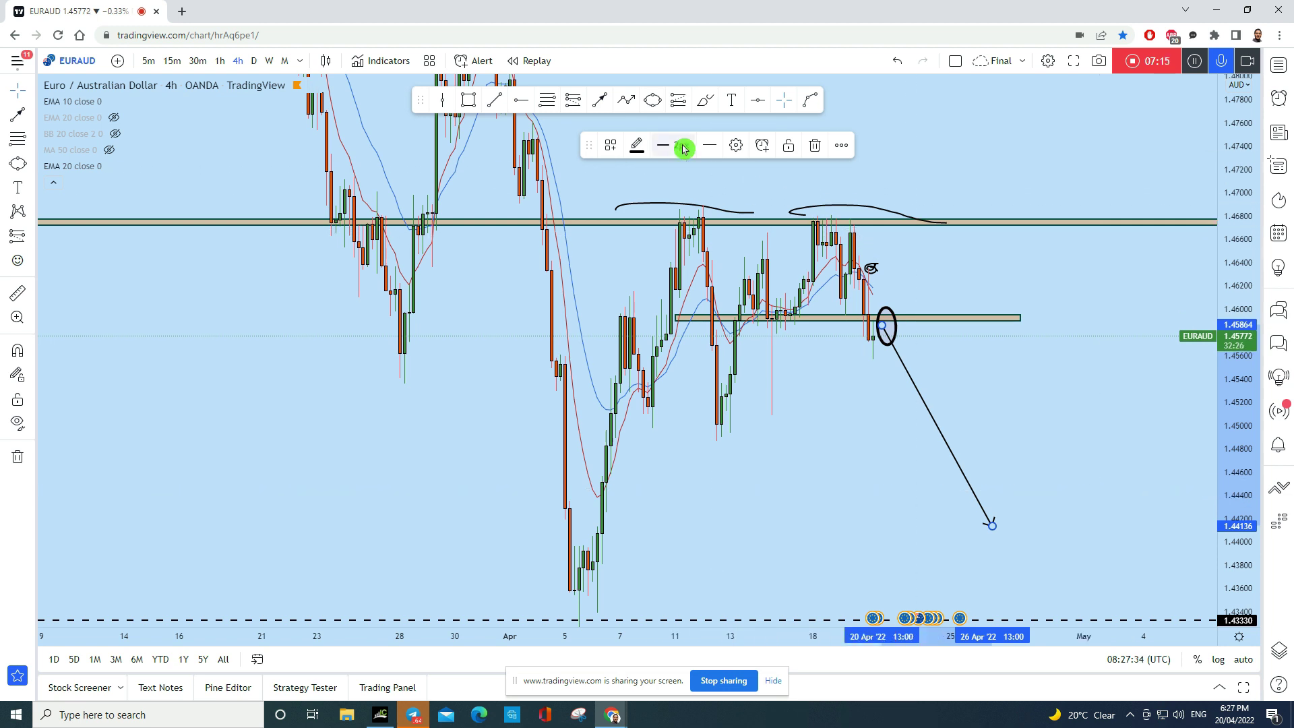
left_click(707, 105)
left_click_drag(839, 314, 849, 311)
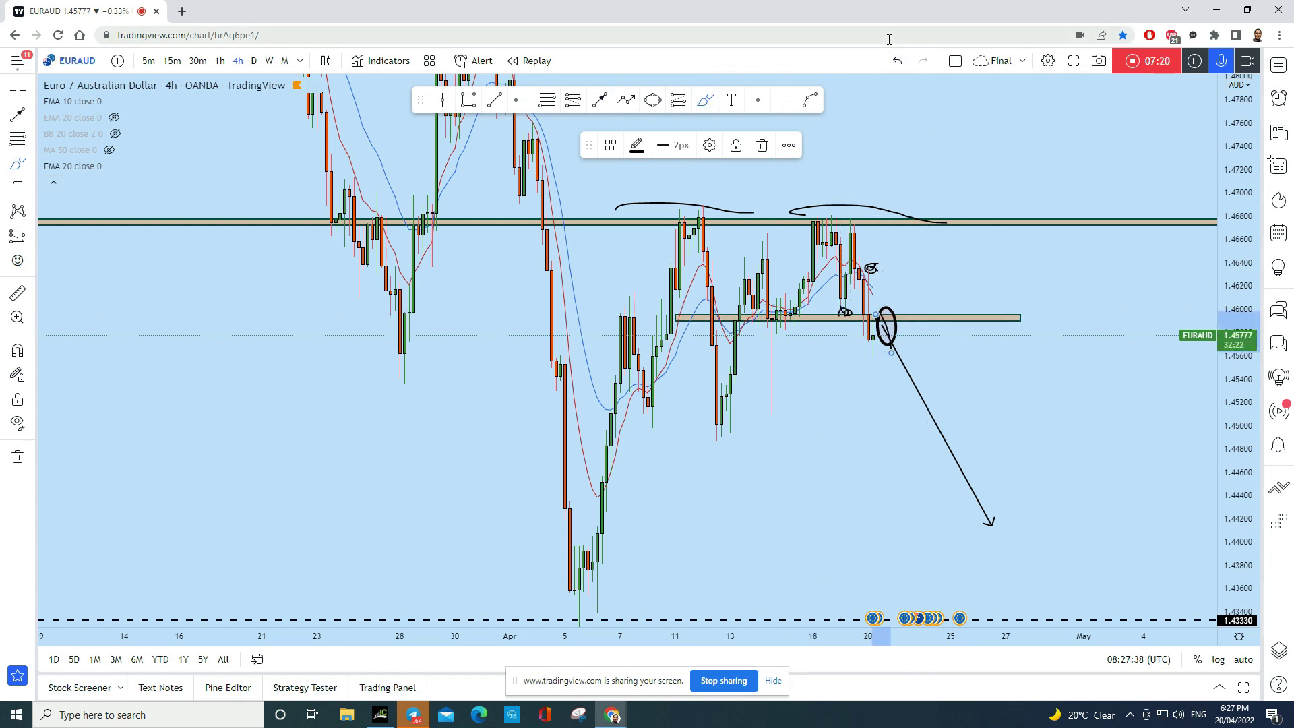
left_click(900, 60)
scroll(953, 404, "up", 3)
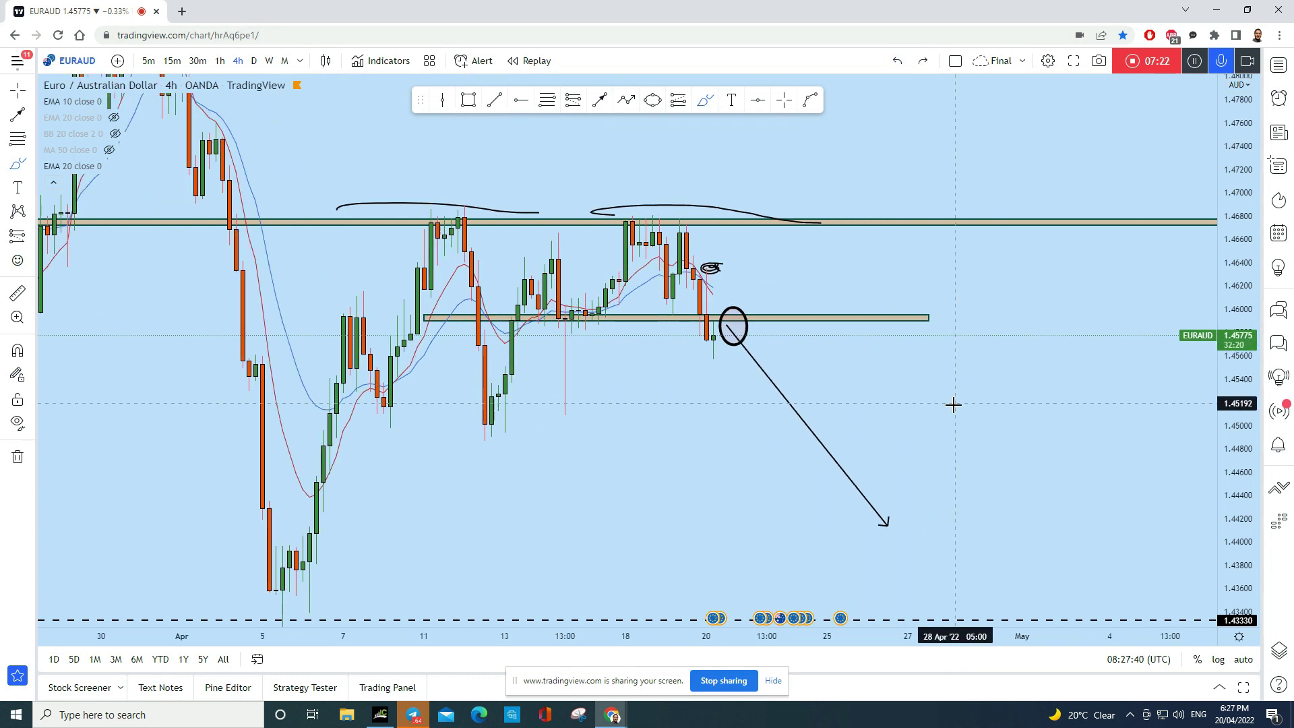